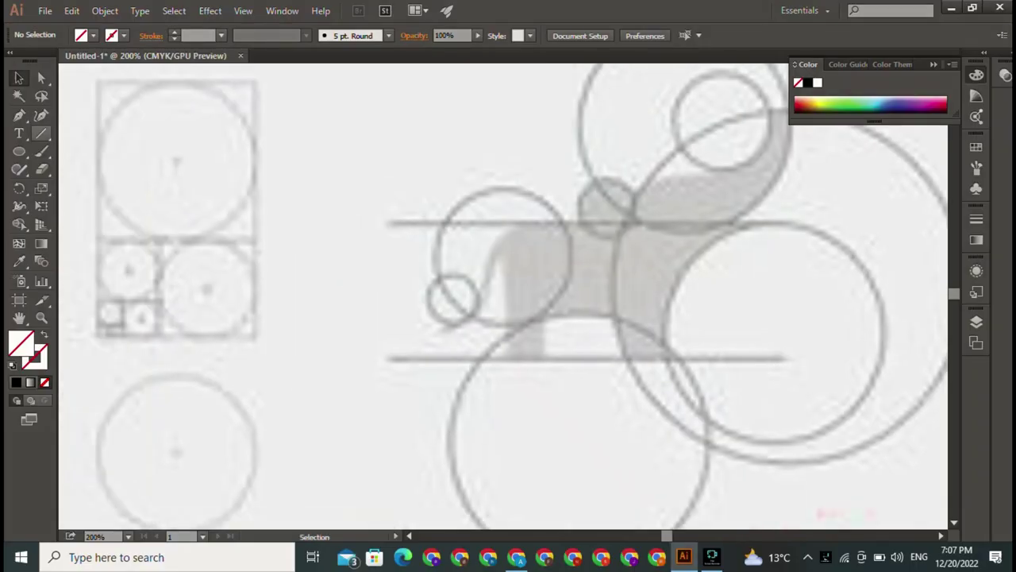
Step: Draw two horizontal lines across the reference, one along the elephant's back and one at its feet
click(42, 133)
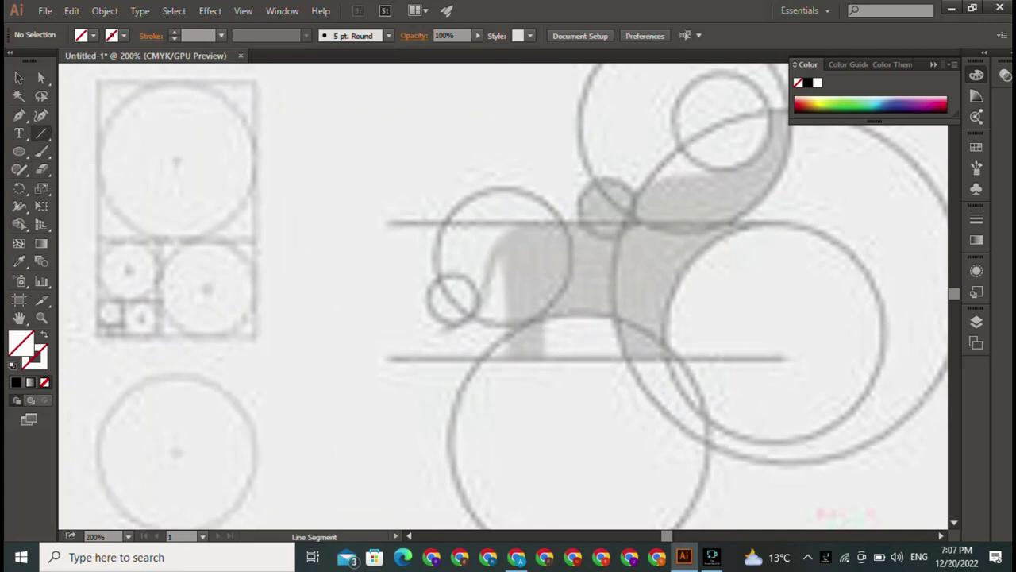
drag(386, 222, 788, 222)
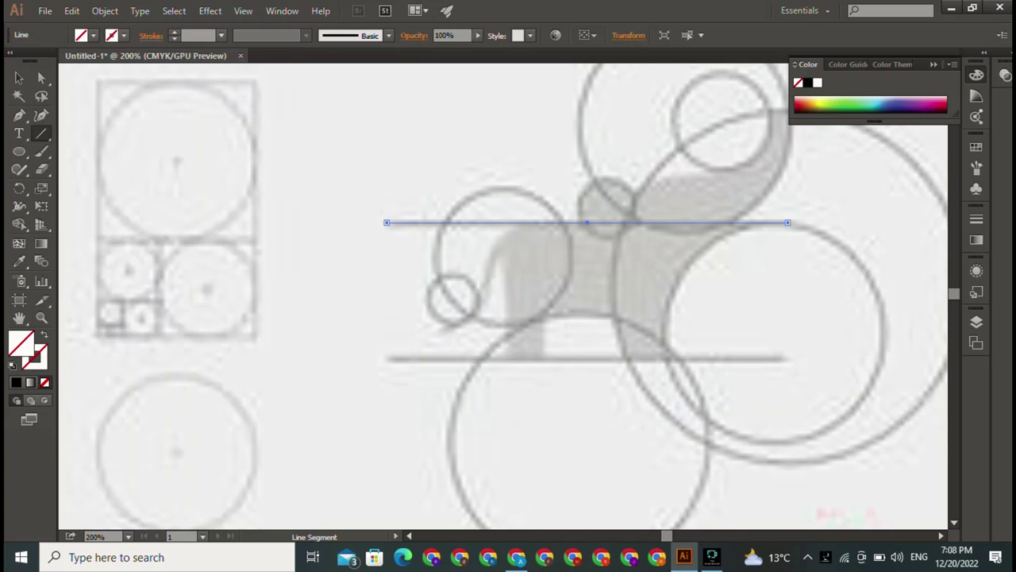
drag(385, 358, 781, 358)
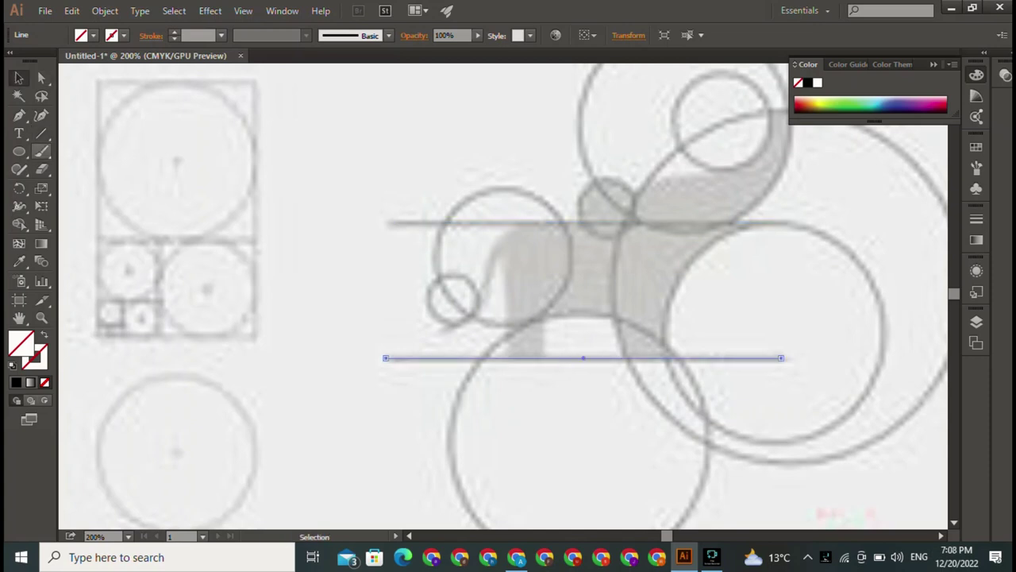
key(l)
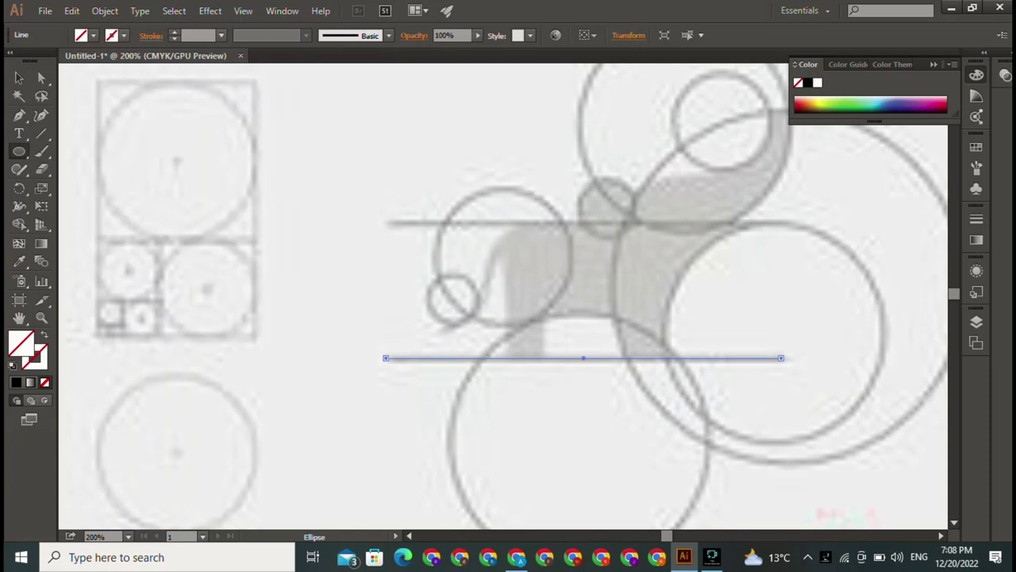
key(backslash)
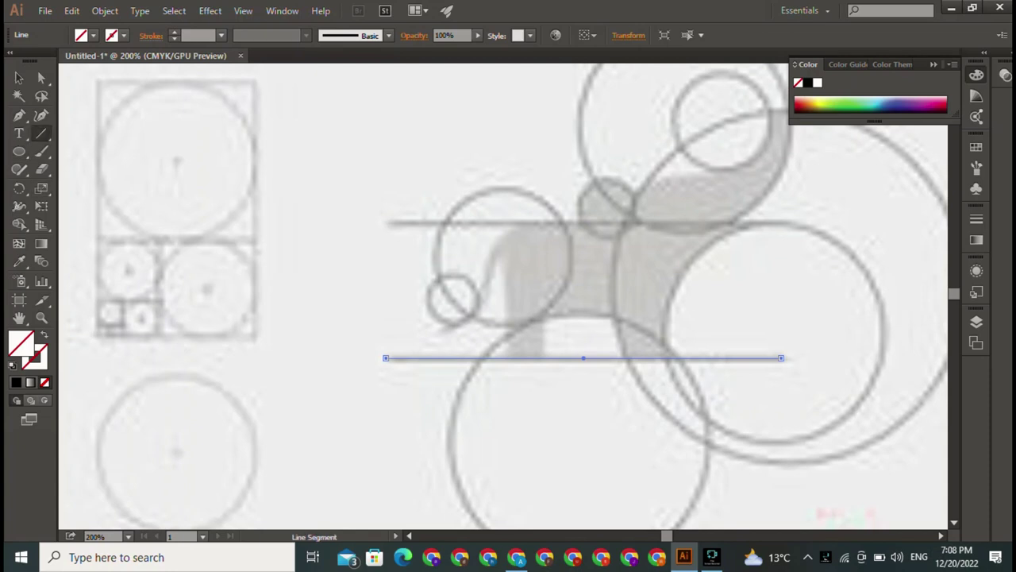
drag(381, 221, 782, 222)
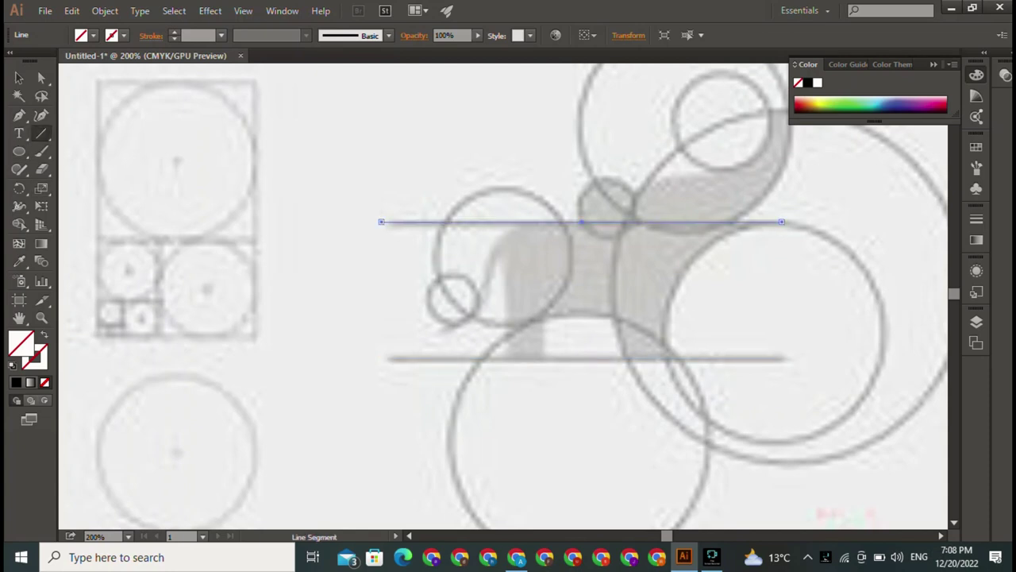
mouse_move(387, 354)
mouse_down()
mouse_move(749, 374)
mouse_move(790, 365)
mouse_up()
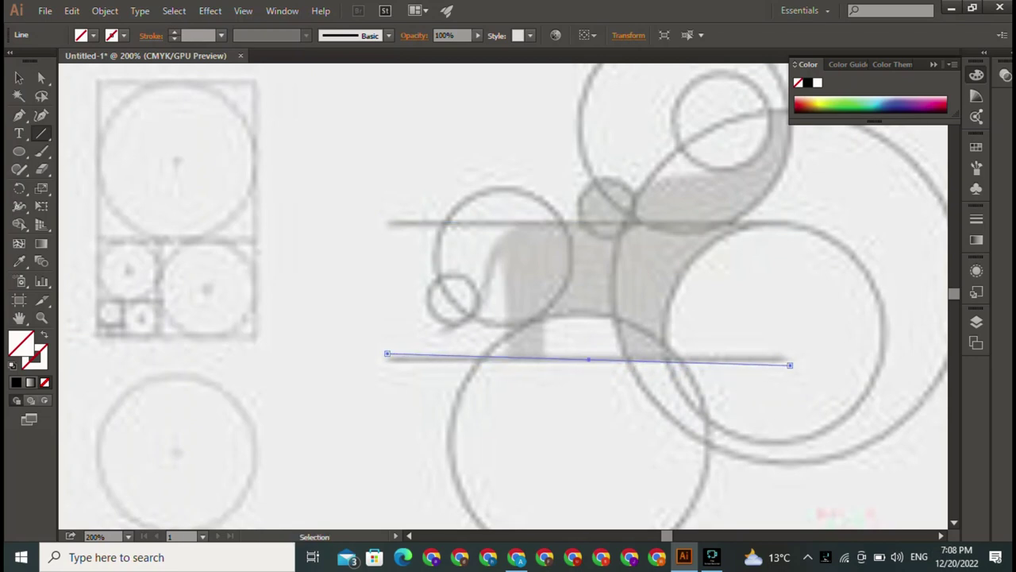
key(ctrl+z)
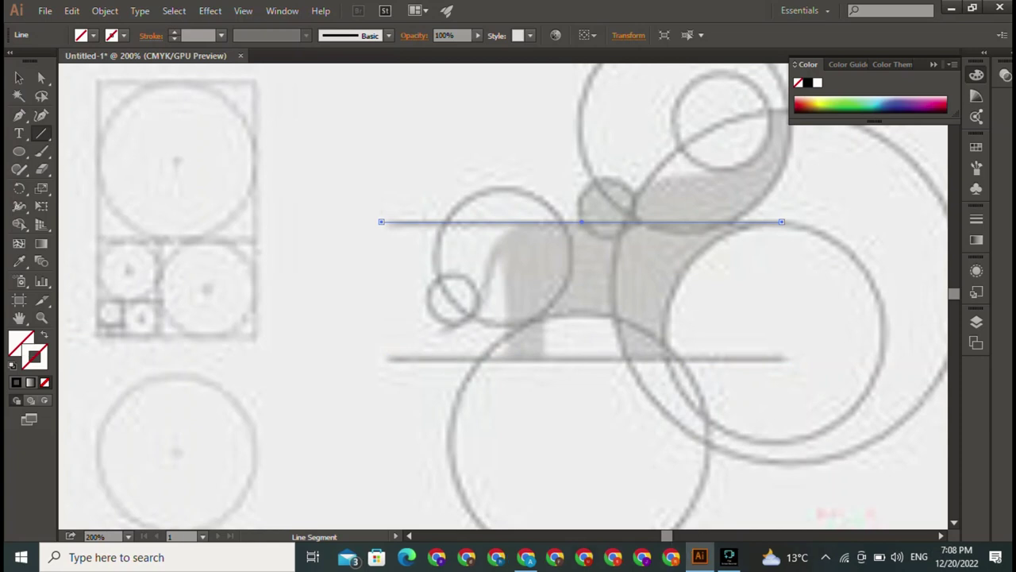
Step: Give both horizontal lines a black stroke
click(16, 381)
click(19, 78)
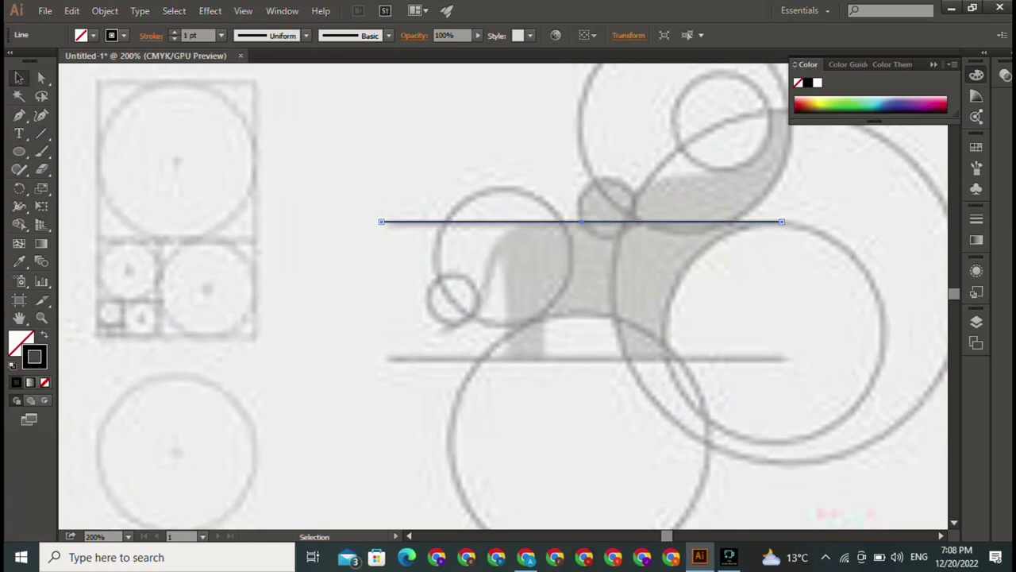
click(556, 358)
click(16, 381)
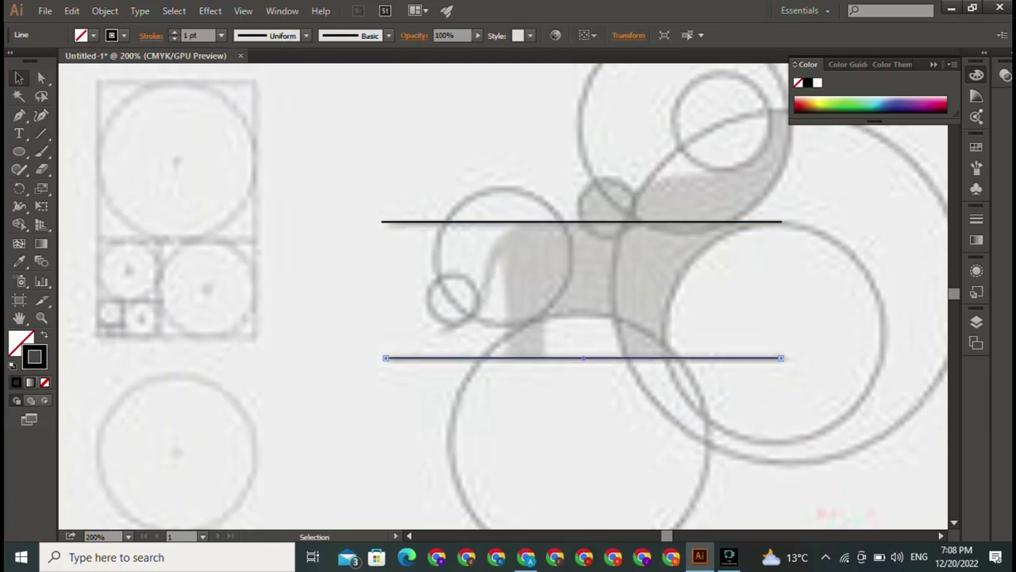
Step: Reposition the top line to align with the elephant's back, removing an extra middle copy
click(409, 221)
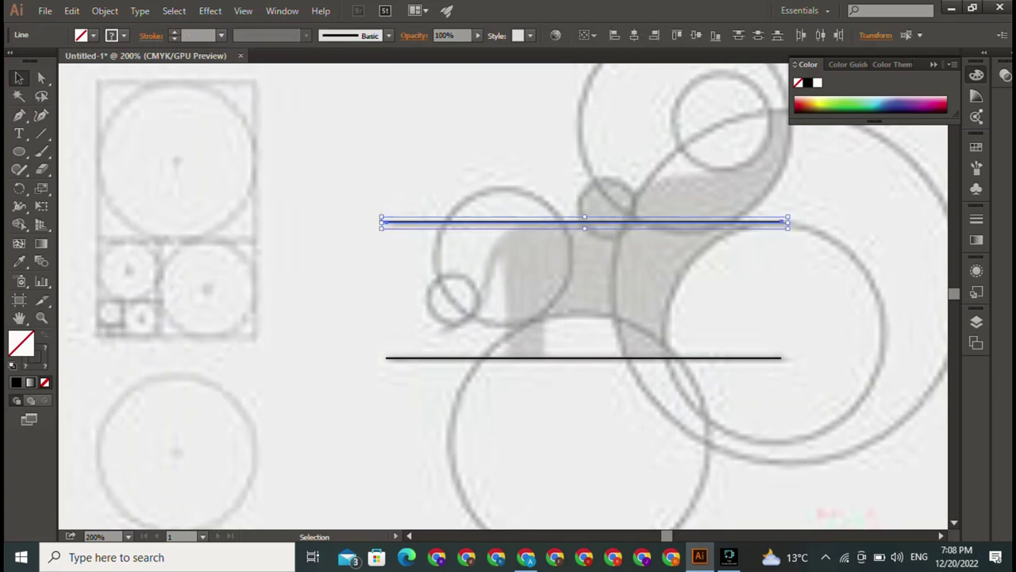
drag(409, 222, 371, 297)
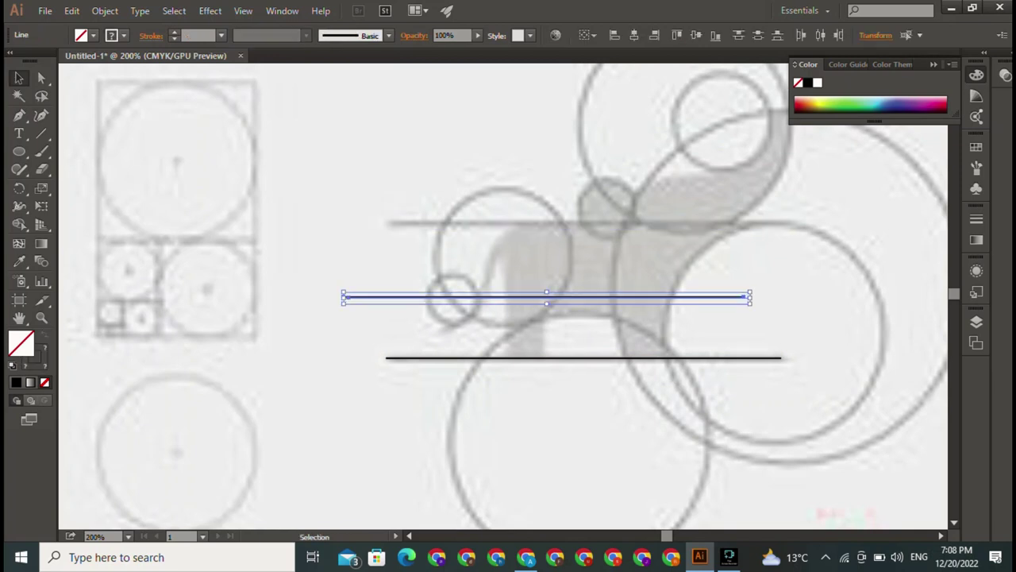
key(ctrl+shift+a)
key(ctrl+z)
key(ctrl+z)
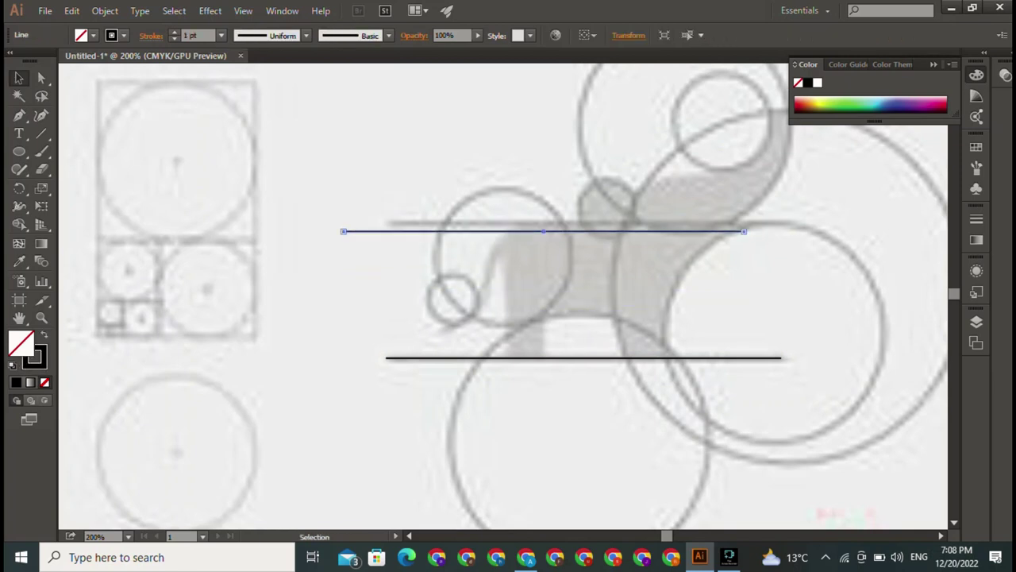
key(ctrl+shift+z)
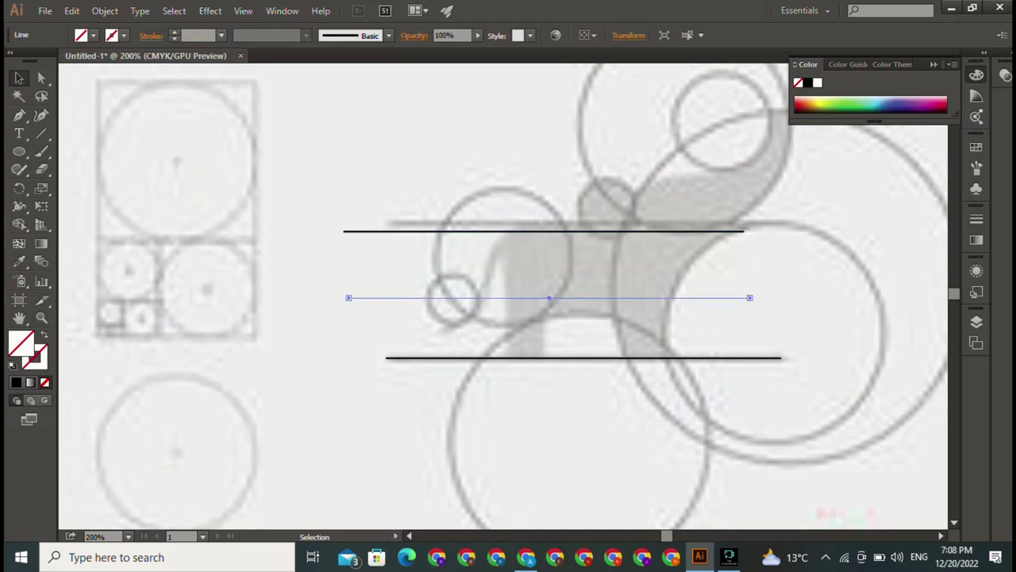
key(Delete)
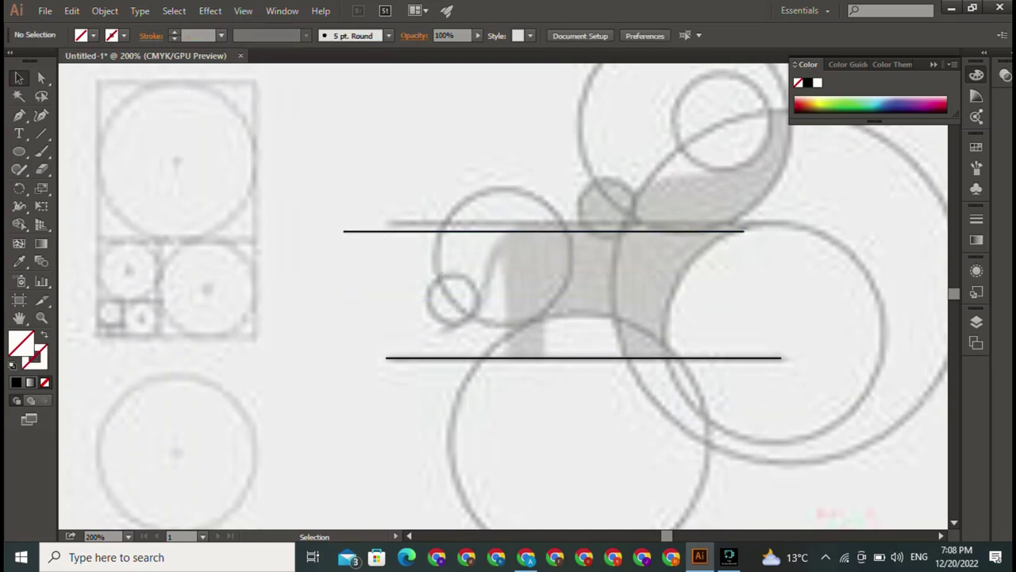
drag(543, 231, 568, 222)
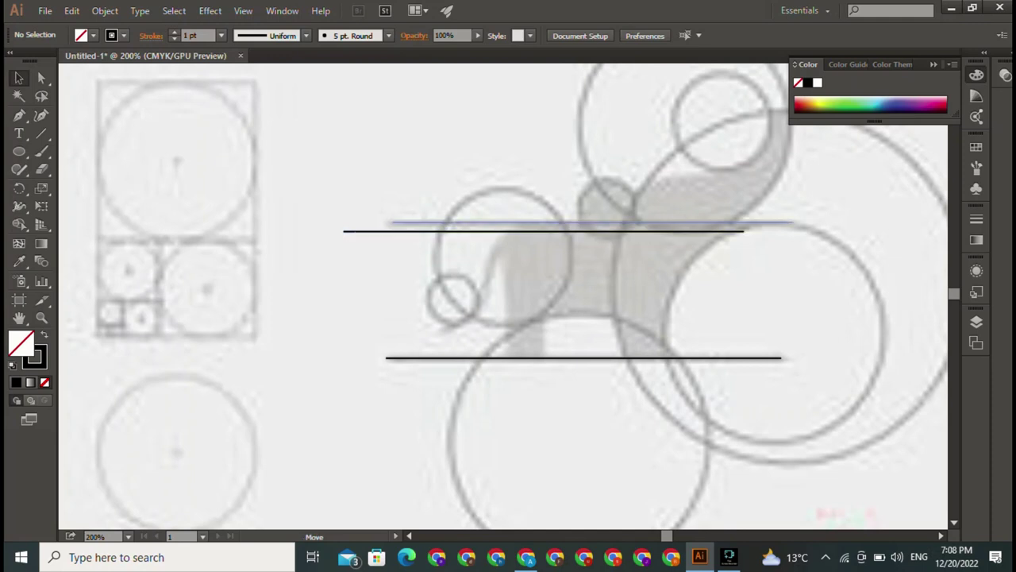
drag(569, 223, 594, 222)
key(ctrl+shift+a)
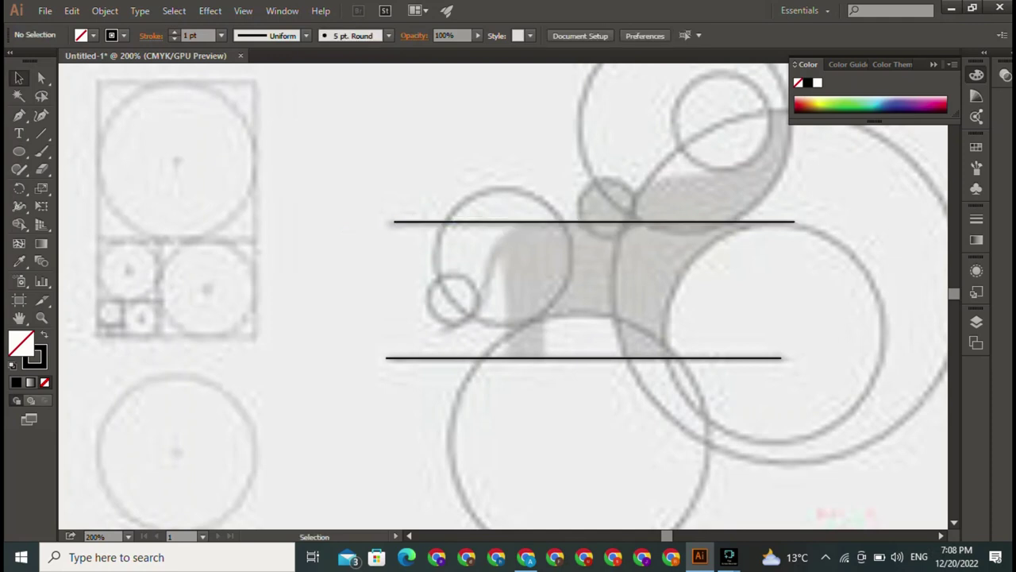
Step: Trace circles over the small and large rump guides, the neck guide and the small head guide
click(19, 151)
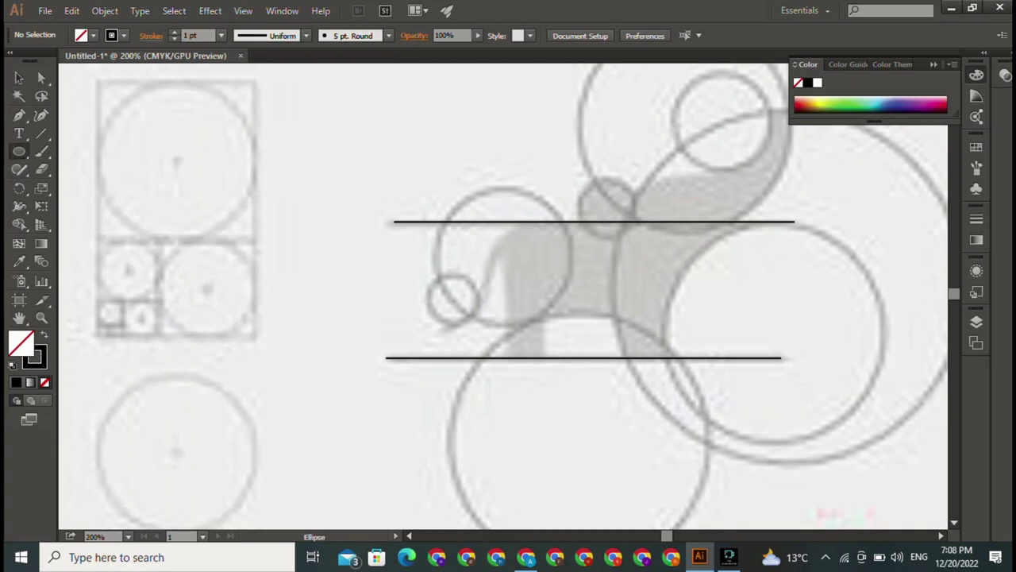
mouse_move(423, 277)
mouse_down()
mouse_move(477, 330)
mouse_move(452, 299)
mouse_up()
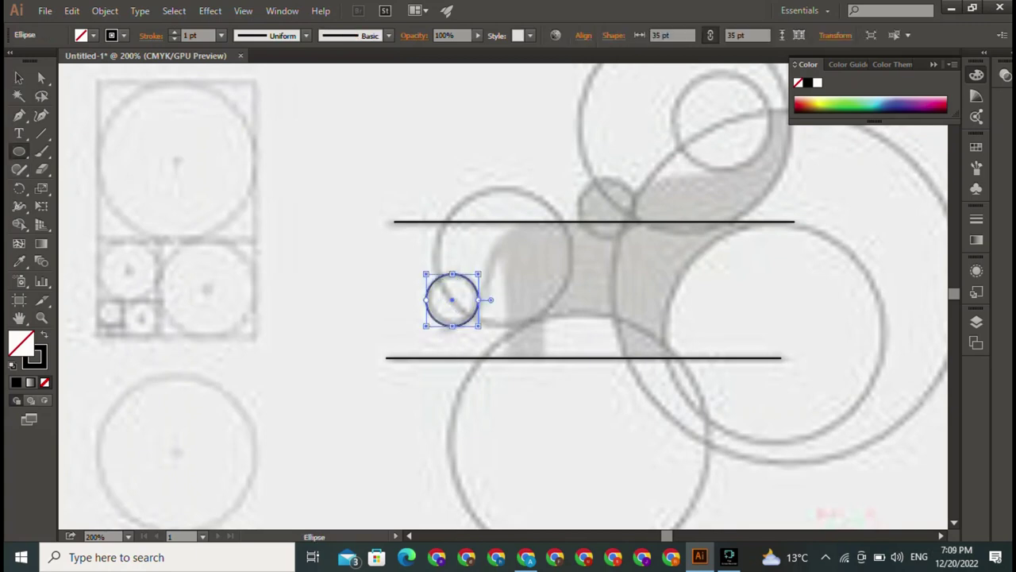
drag(453, 209, 584, 339)
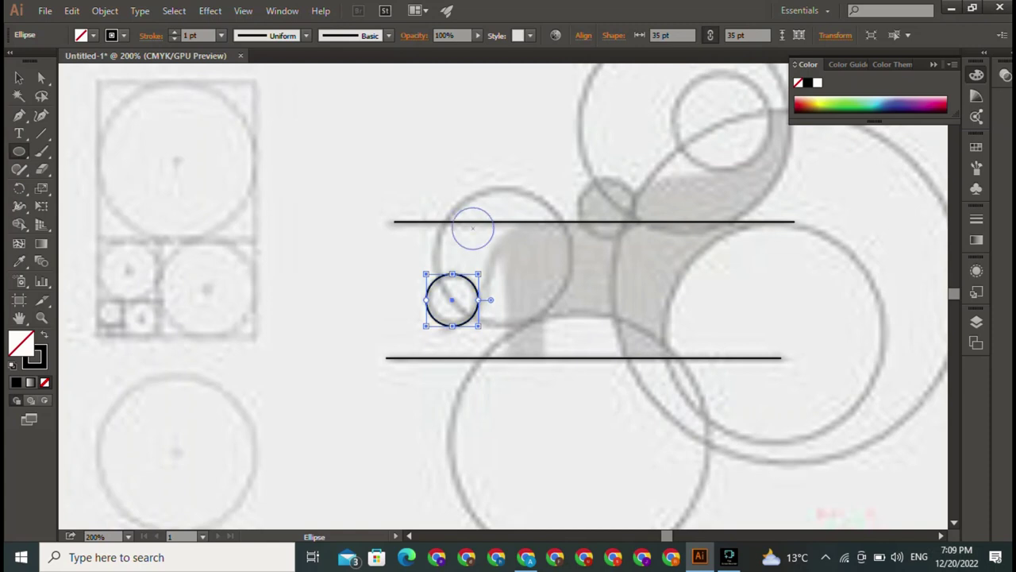
drag(541, 271, 527, 261)
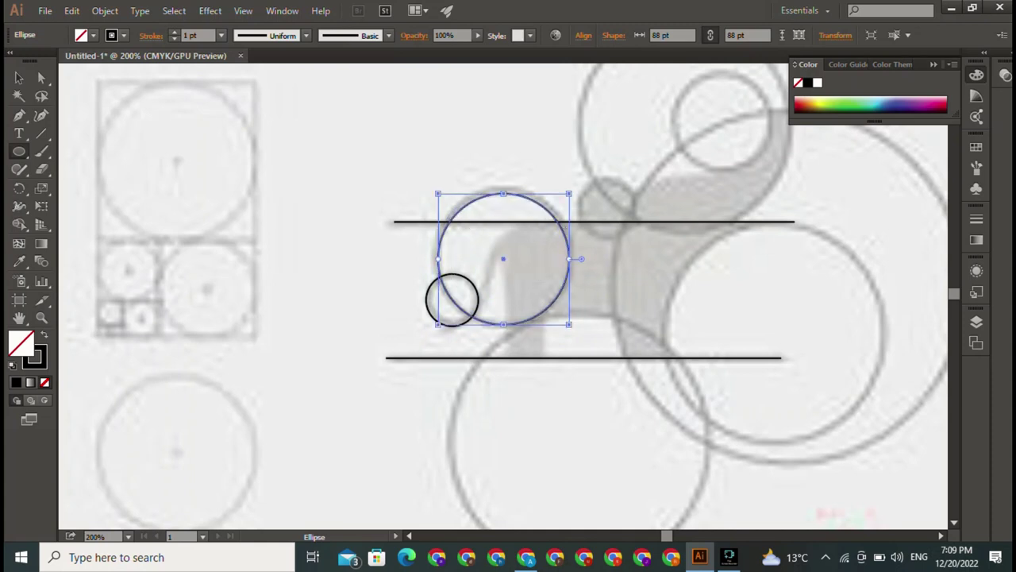
mouse_move(581, 187)
mouse_down()
mouse_move(635, 239)
mouse_move(633, 212)
mouse_move(562, 392)
mouse_up()
drag(626, 265, 720, 358)
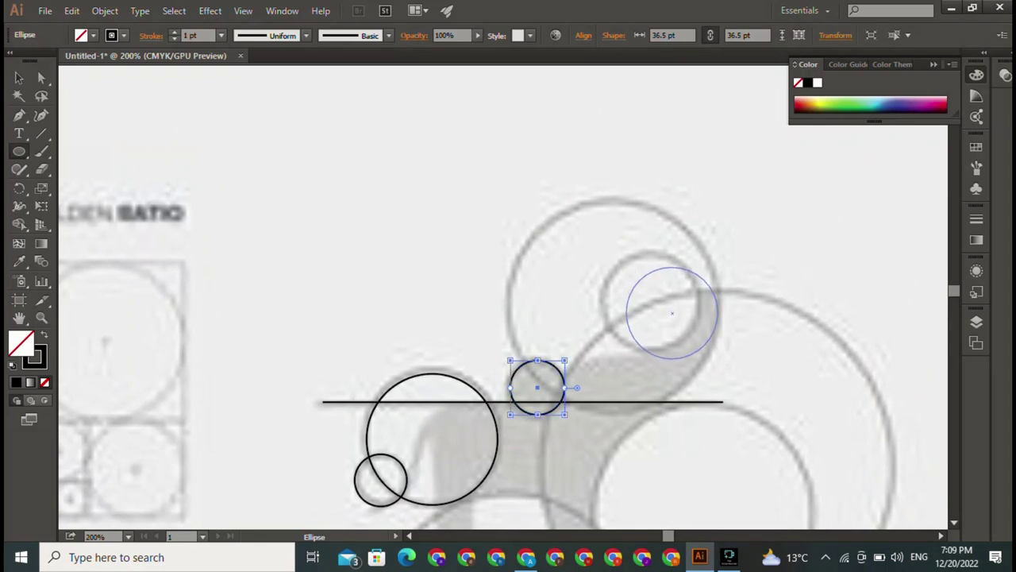
drag(697, 315, 673, 303)
Step: Draw a 144 pt circle around the elephant's head, discarding an oversized extra circle
drag(514, 233, 728, 447)
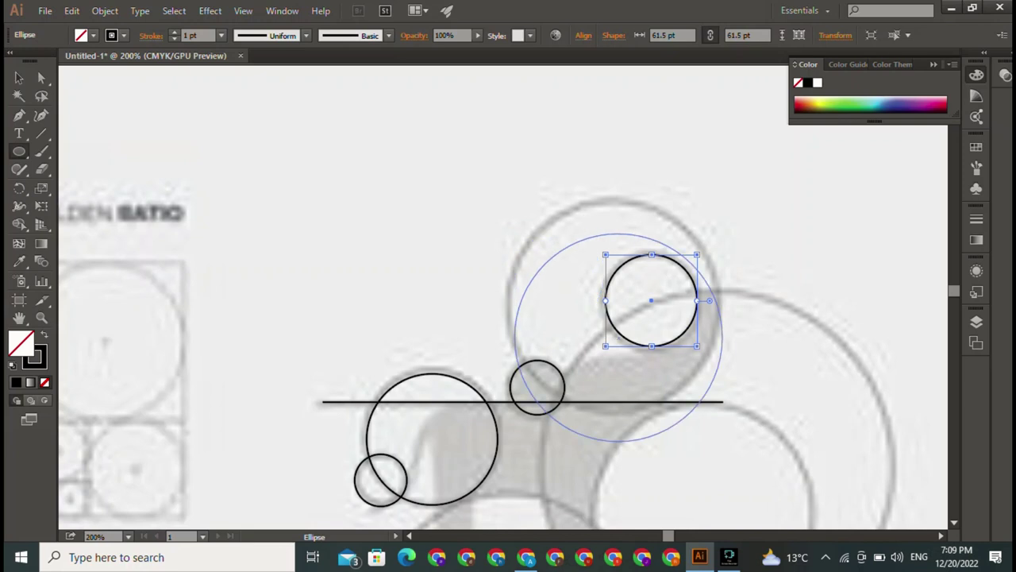
drag(622, 340, 610, 307)
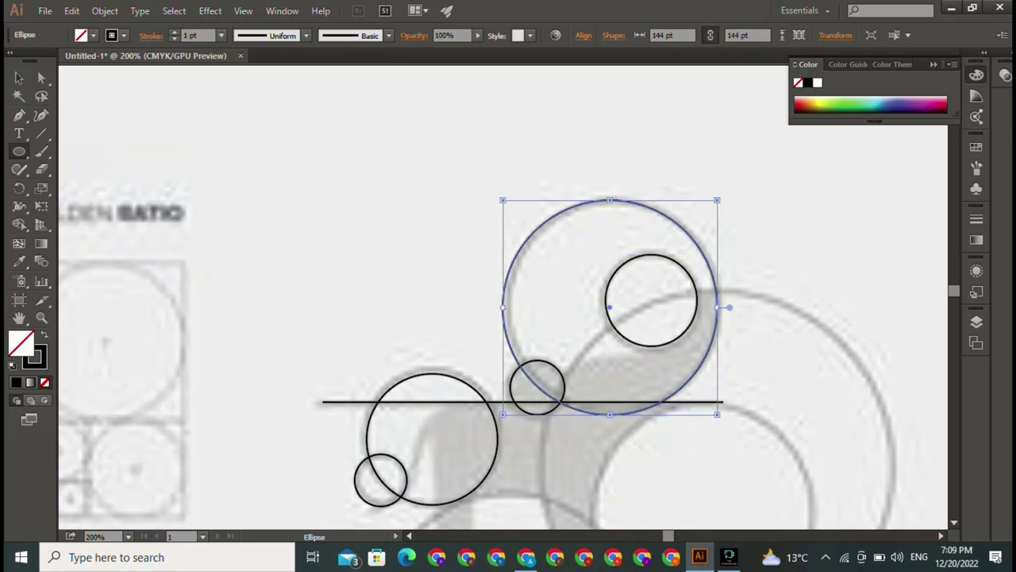
drag(556, 357, 460, 135)
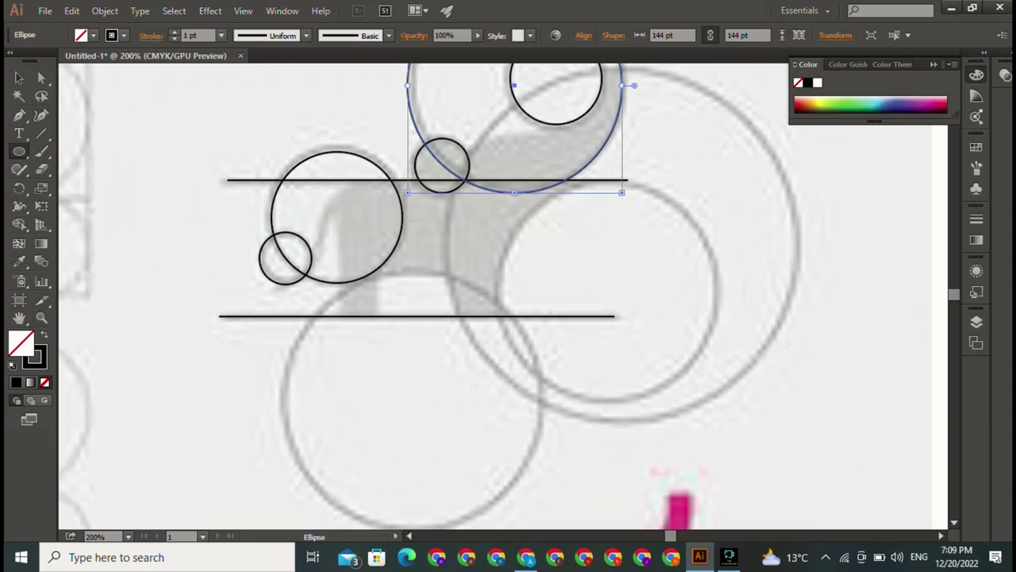
drag(321, 303, 945, 467)
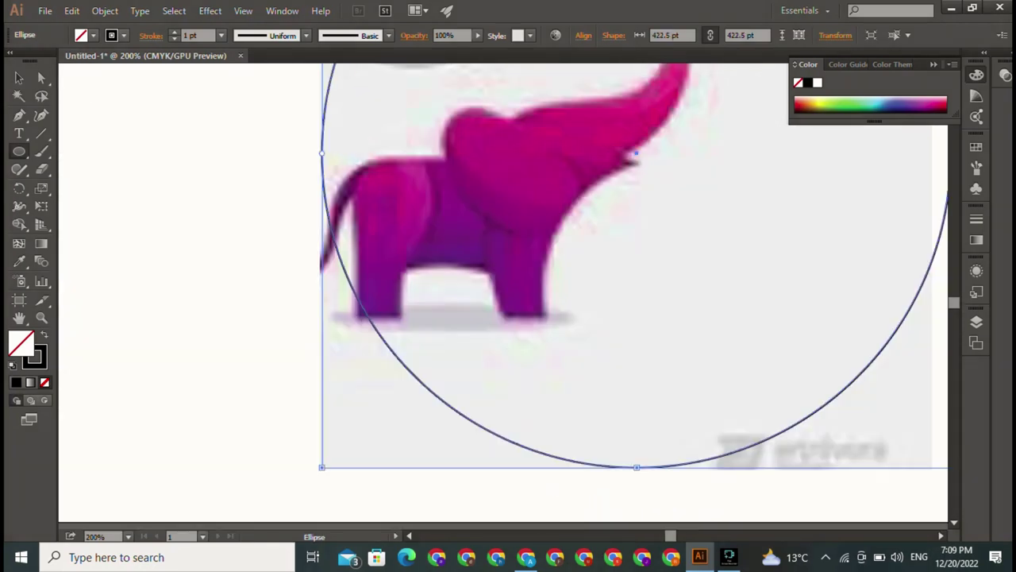
key(ctrl+z)
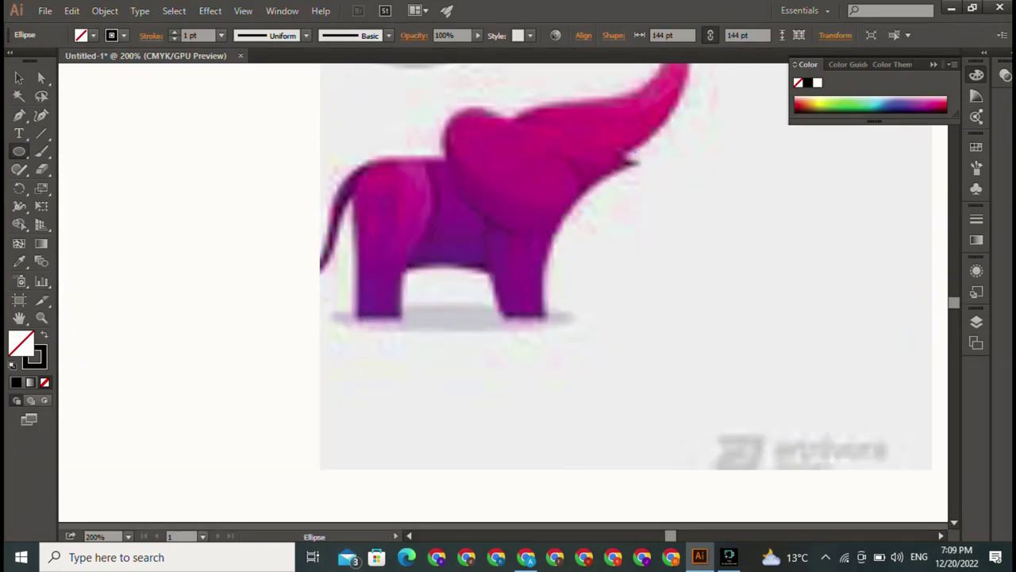
drag(508, 238, 579, 477)
drag(477, 278, 546, 464)
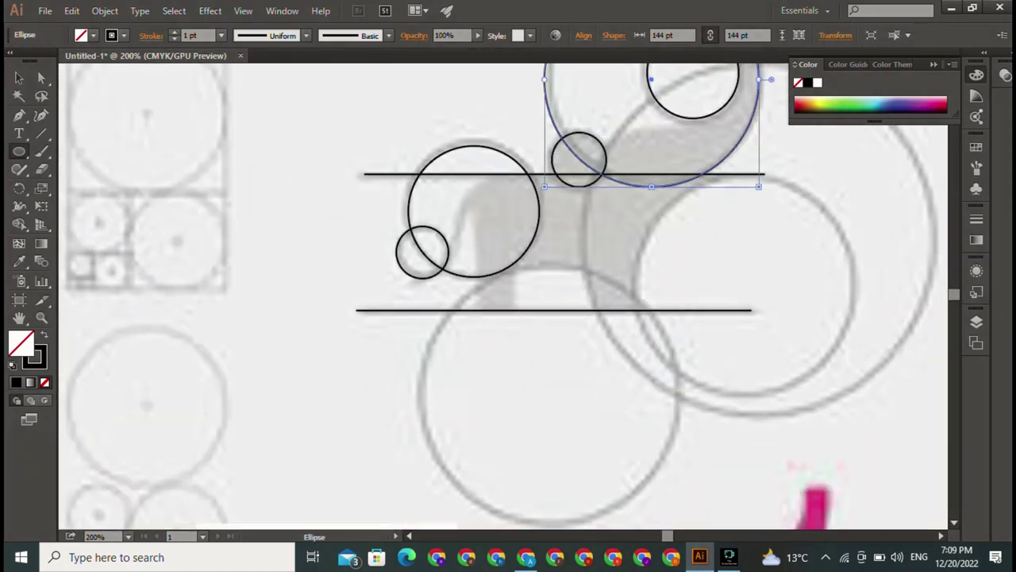
Step: Draw a circle below the feet line and resize it to fit its grey guide
drag(447, 306, 657, 514)
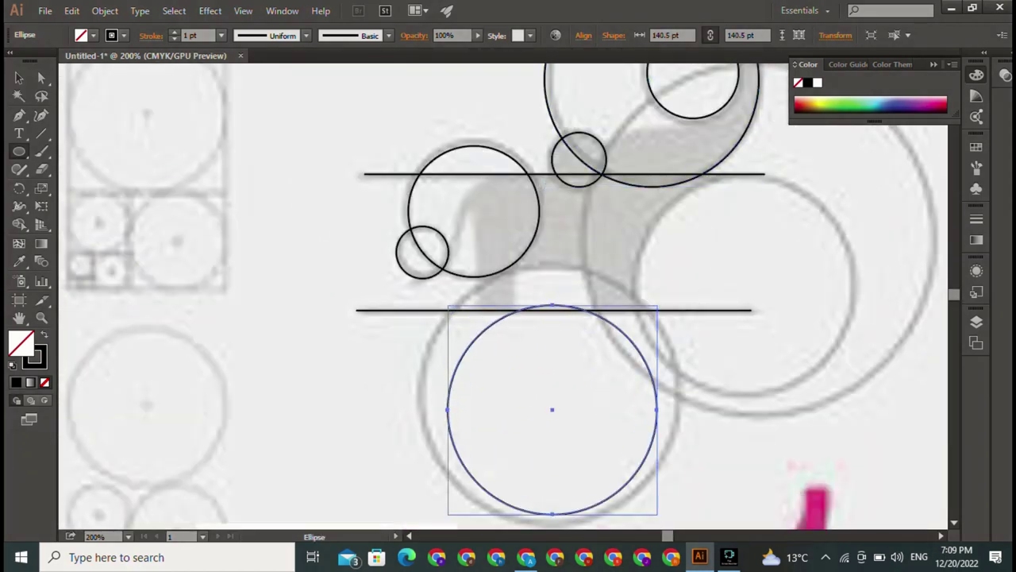
drag(552, 410, 534, 385)
drag(639, 489, 668, 519)
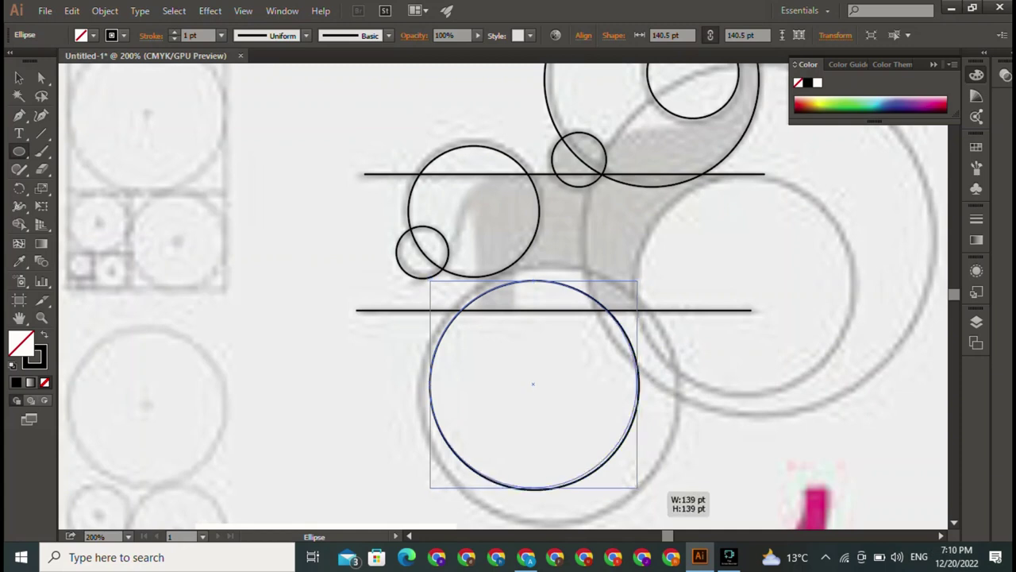
drag(679, 400, 687, 396)
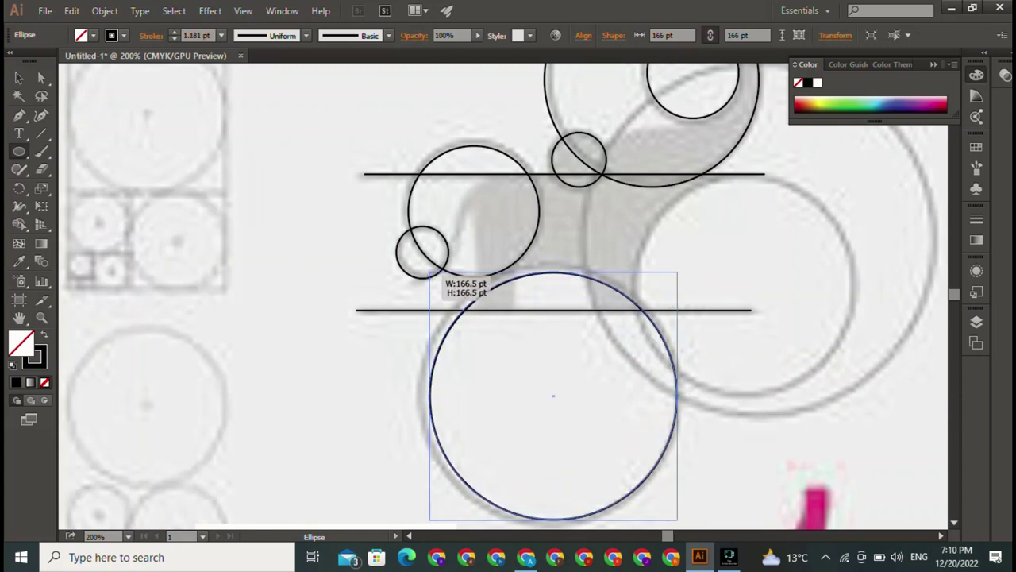
drag(429, 271, 426, 270)
drag(427, 519, 424, 522)
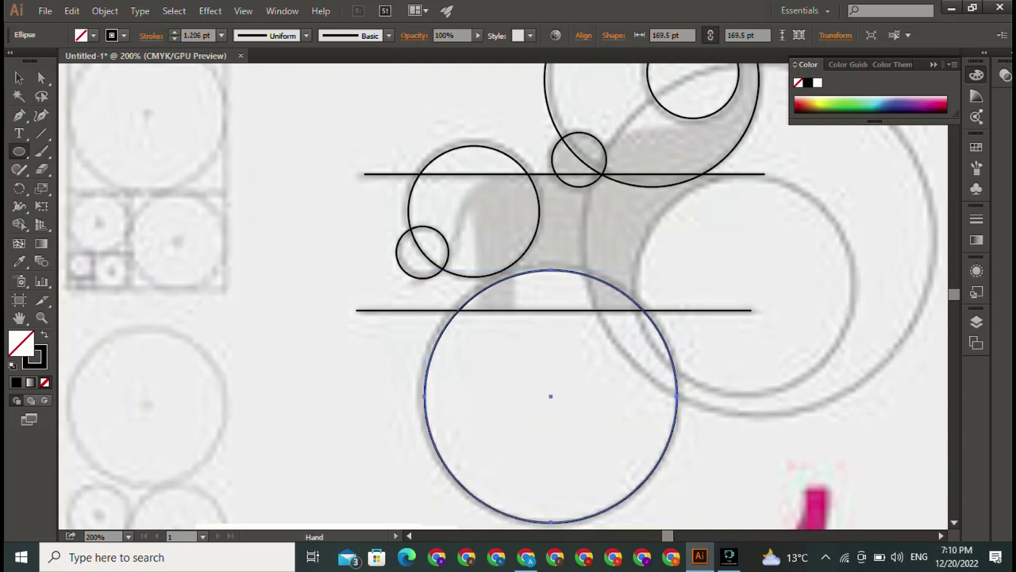
Step: Draw a 147.5 pt circle over the elephant's hindquarters
scroll(508, 296, up, 3)
scroll(508, 296, right, 3)
drag(542, 299, 754, 511)
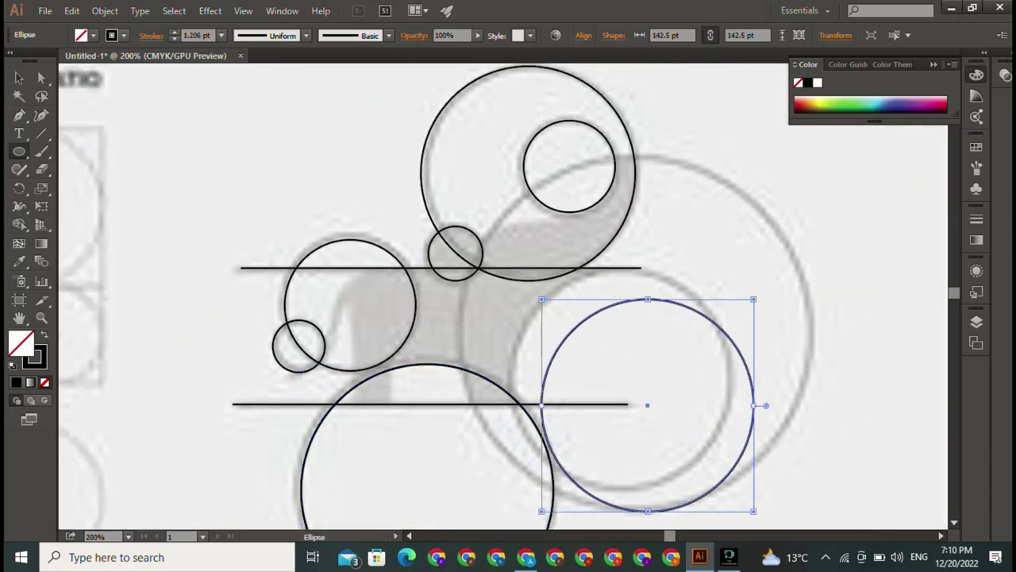
drag(647, 405, 614, 383)
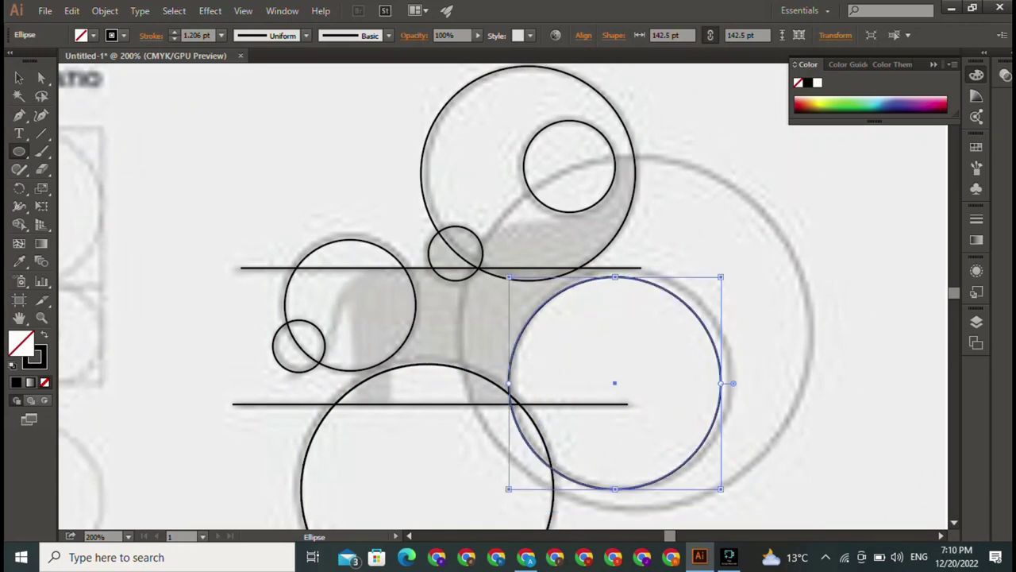
drag(720, 277, 728, 269)
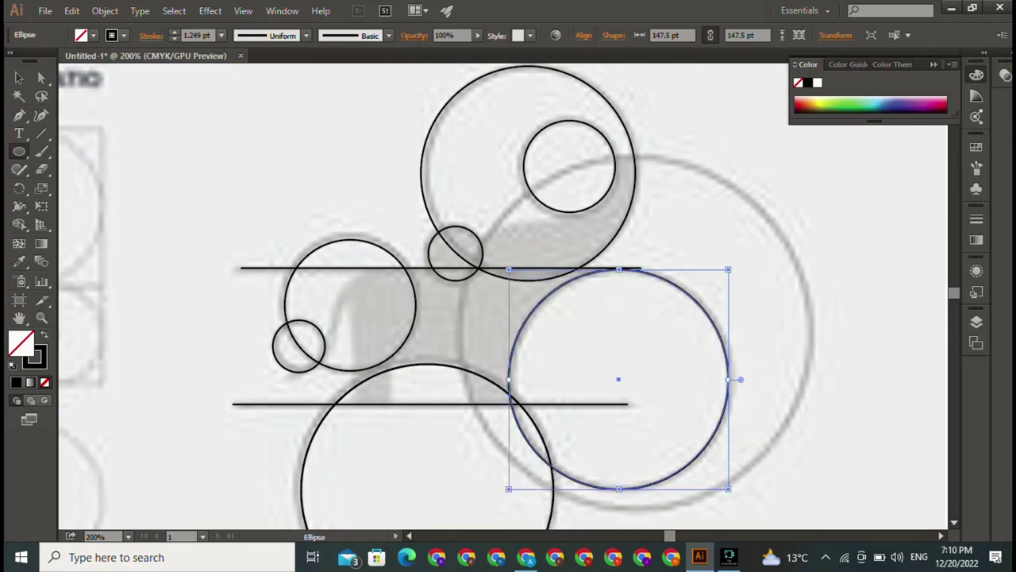
Step: Draw a 236.5 pt circle around the hindquarters circle, then deselect and look up at the reference
drag(508, 205, 822, 520)
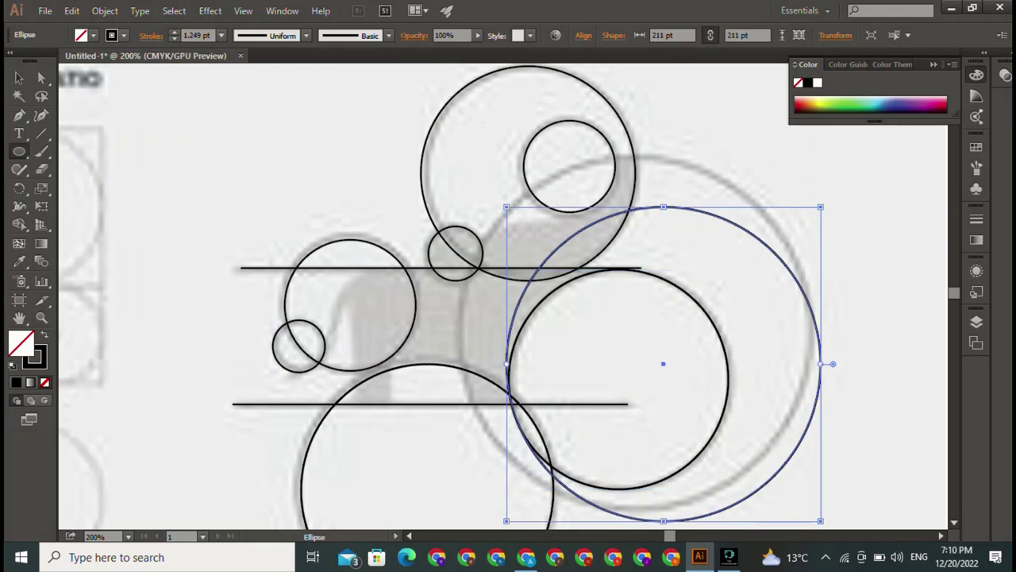
drag(664, 362, 615, 323)
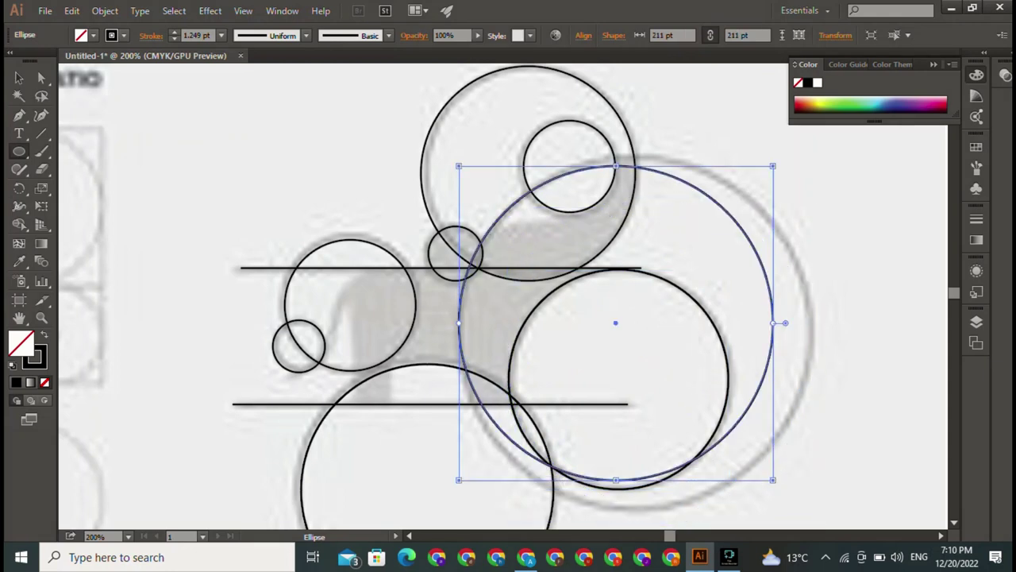
drag(773, 166, 782, 158)
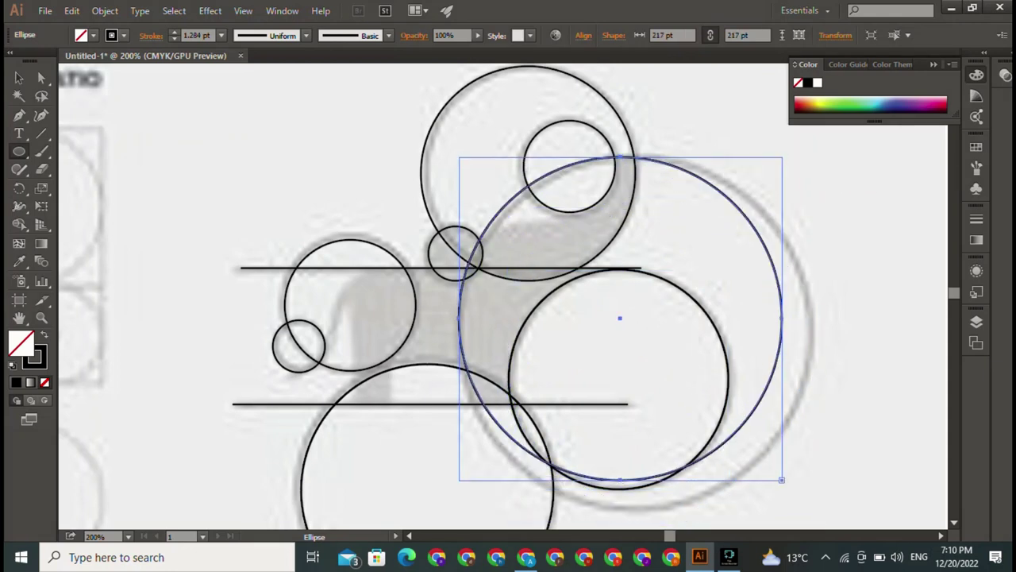
drag(782, 480, 811, 508)
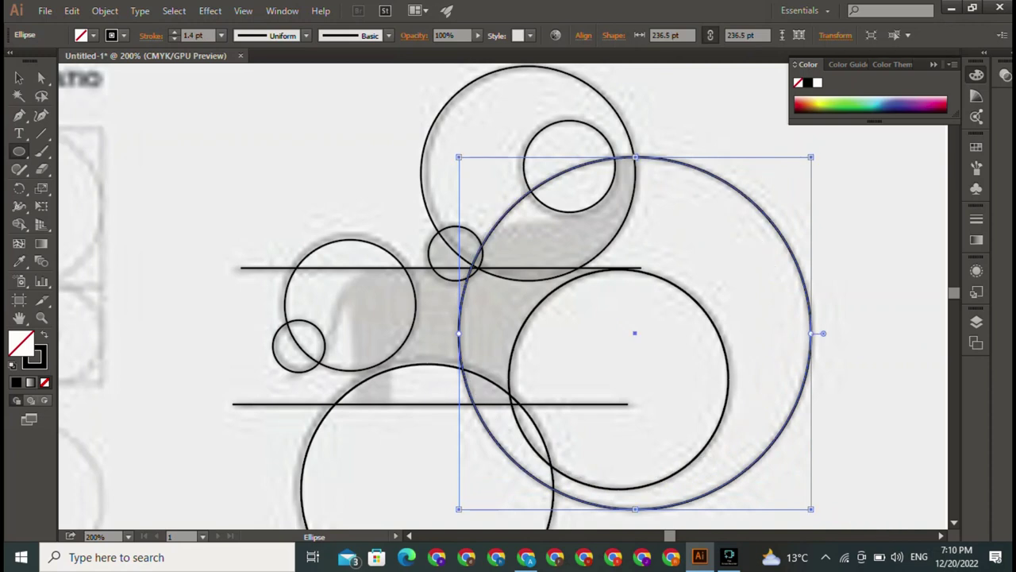
key(v)
key(ctrl+shift+a)
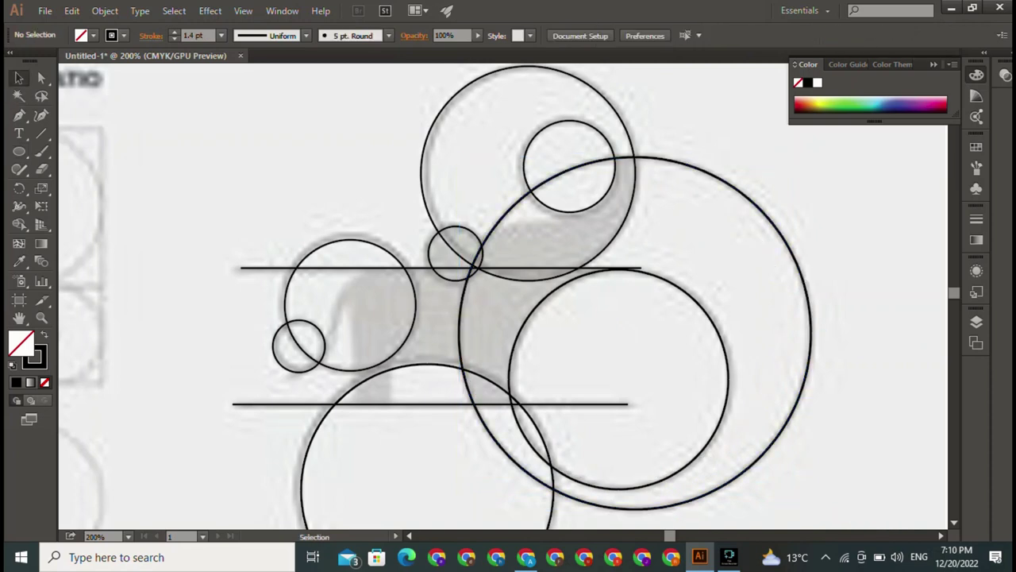
mouse_move(318, 270)
mouse_down()
mouse_move(753, 320)
mouse_move(617, 281)
mouse_move(372, 241)
mouse_up()
key(space)
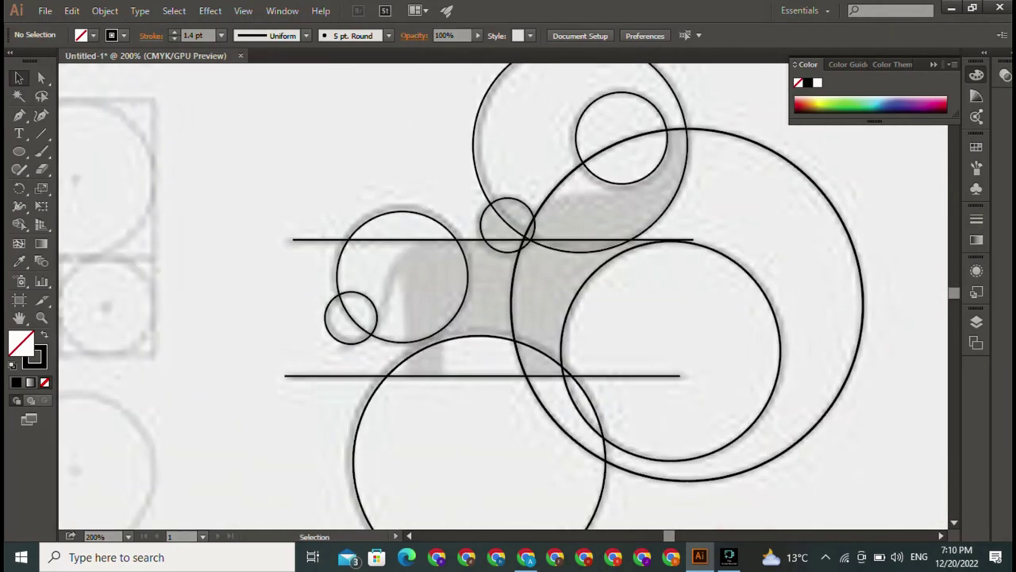
key(space)
mouse_move(508, 397)
mouse_down()
mouse_move(436, 218)
mouse_move(508, 112)
mouse_move(558, 228)
mouse_up()
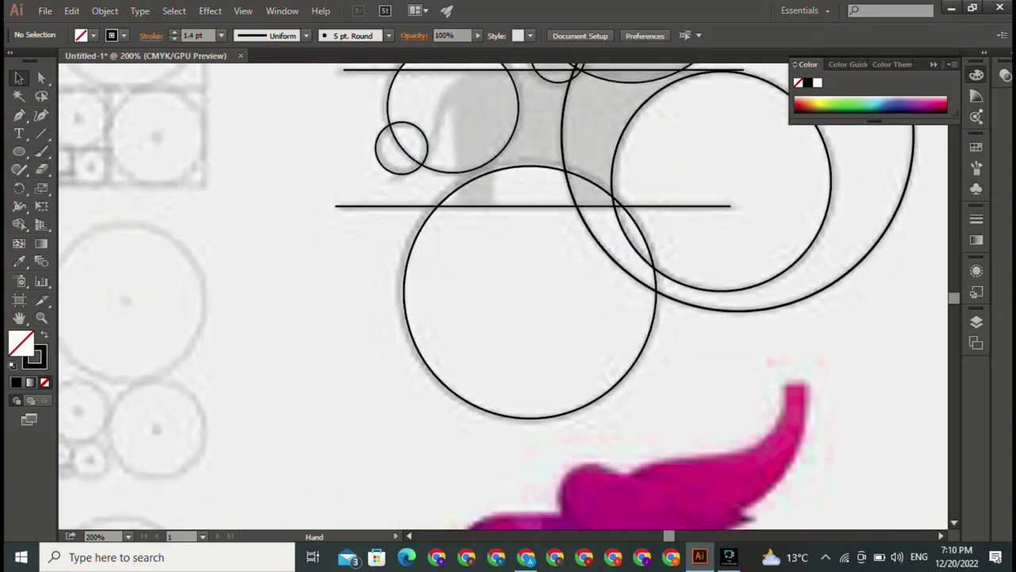
Step: Pan back to the construction and select all guide circles and lines
mouse_move(508, 286)
mouse_down()
mouse_move(563, 414)
mouse_move(536, 467)
mouse_up()
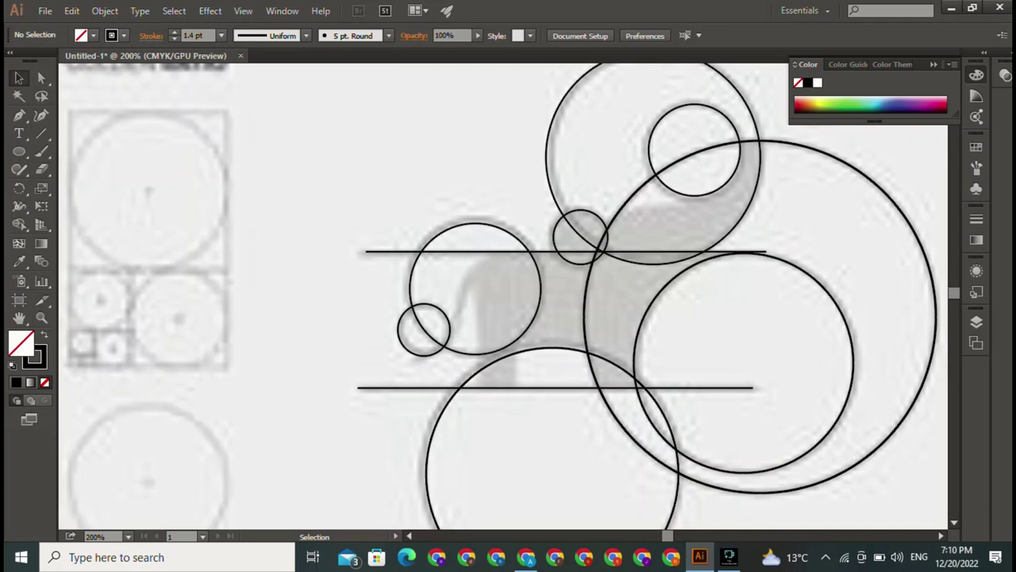
key(ctrl+a)
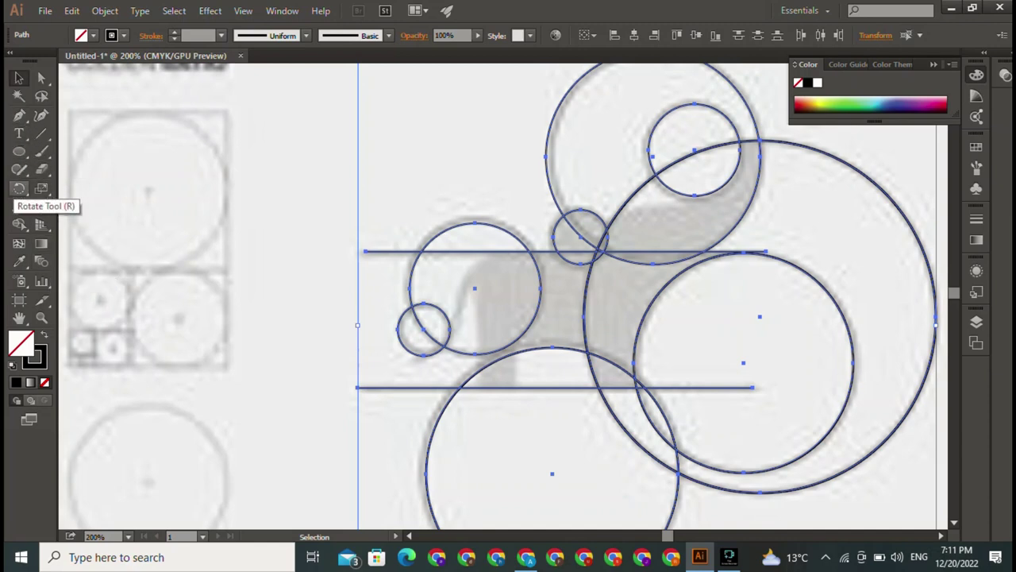
Step: Try merging the head crescent with Shape Builder and a black fill, then undo it
click(19, 224)
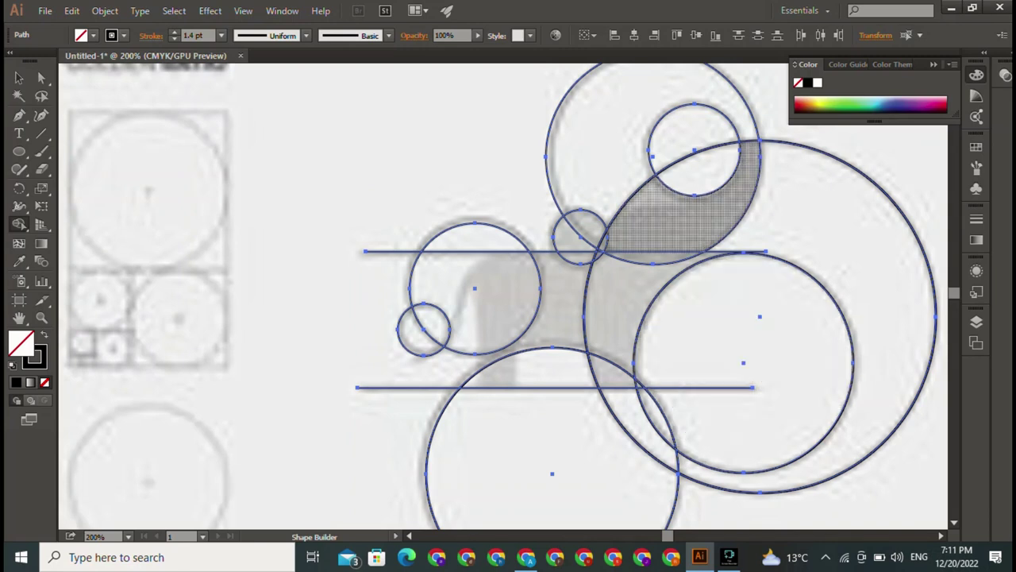
drag(695, 218, 682, 254)
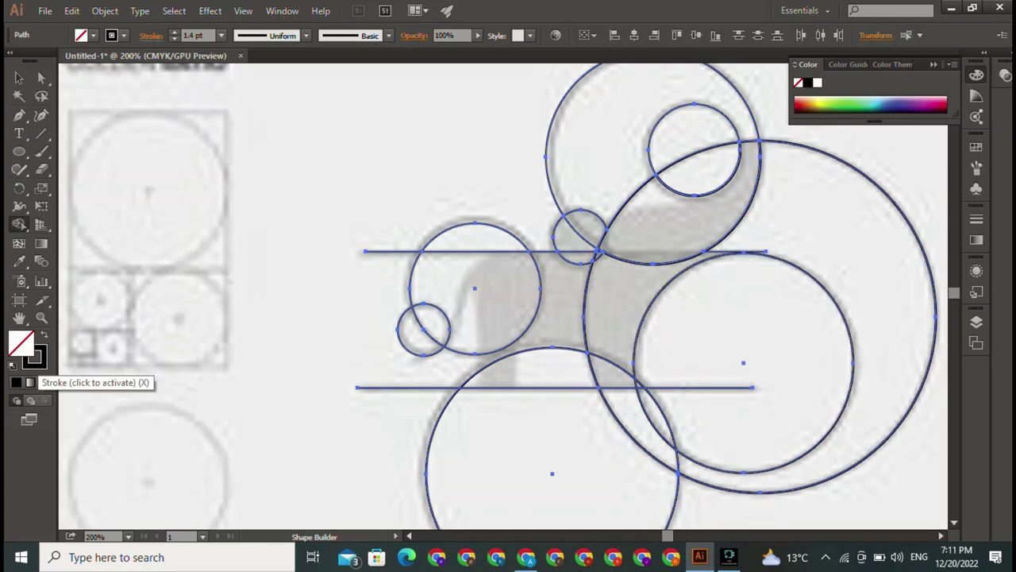
click(16, 382)
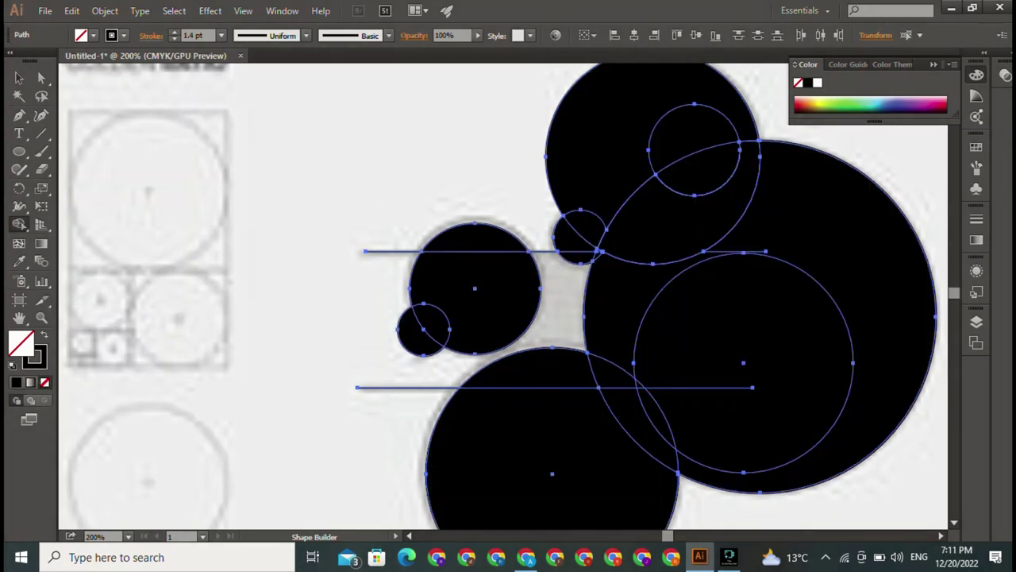
key(ctrl+z)
Step: Reselect all the circles and lines and set their stroke to none
click(19, 77)
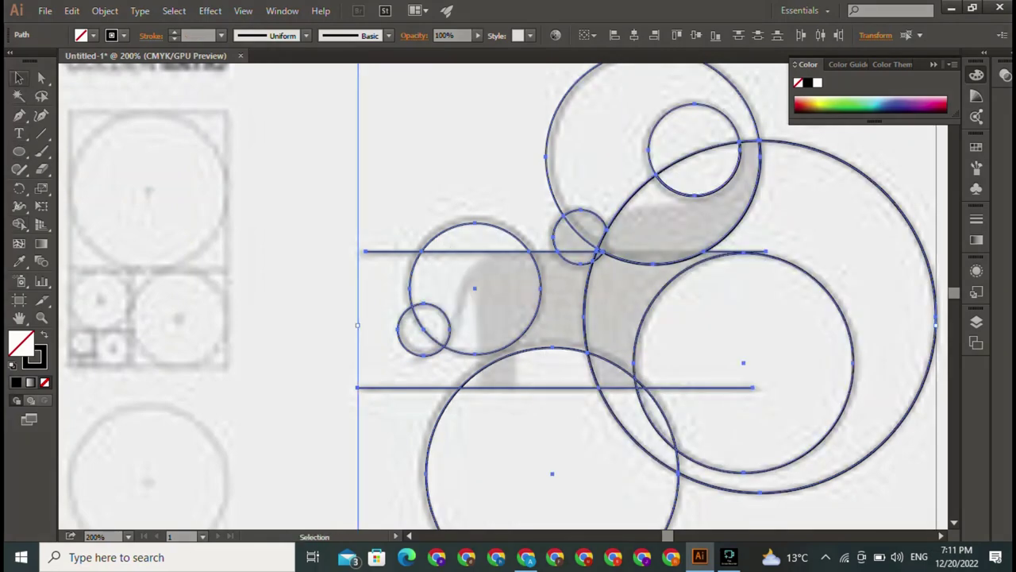
key(ctrl+shift+a)
key(ctrl+a)
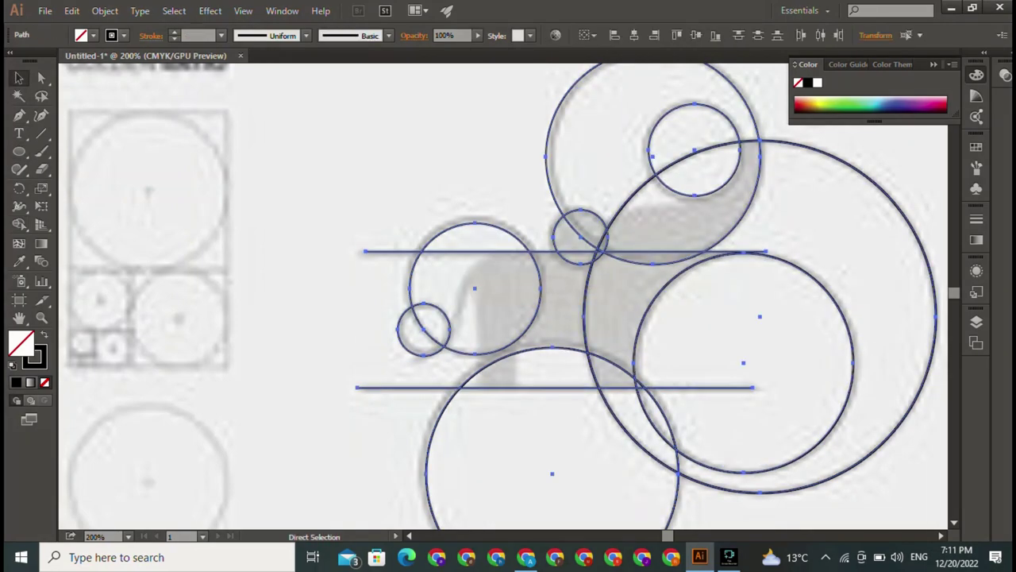
click(33, 357)
click(45, 382)
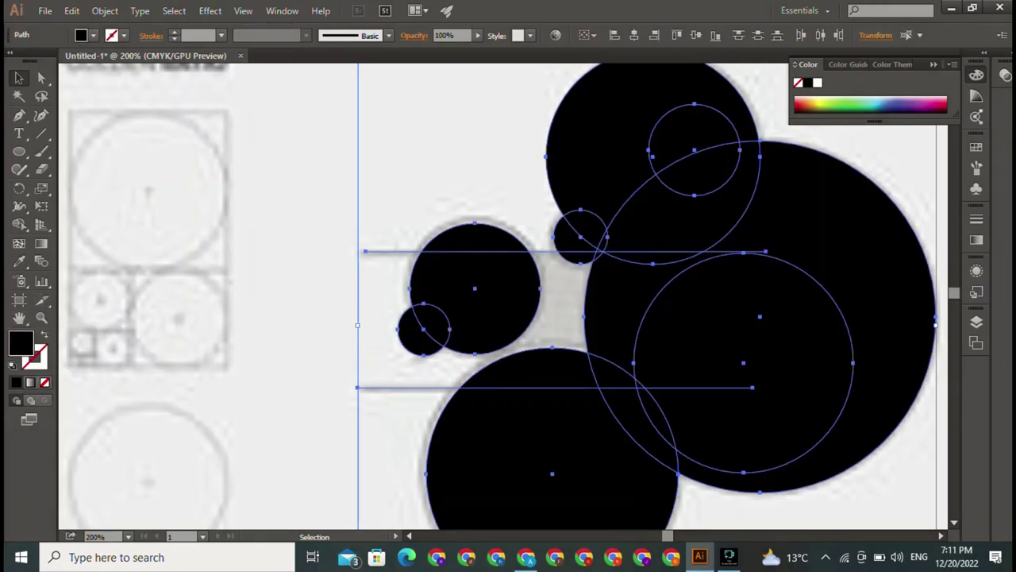
Step: Marquee-select all circles and lines, remove the fill and apply a black stroke
click(44, 382)
click(481, 364)
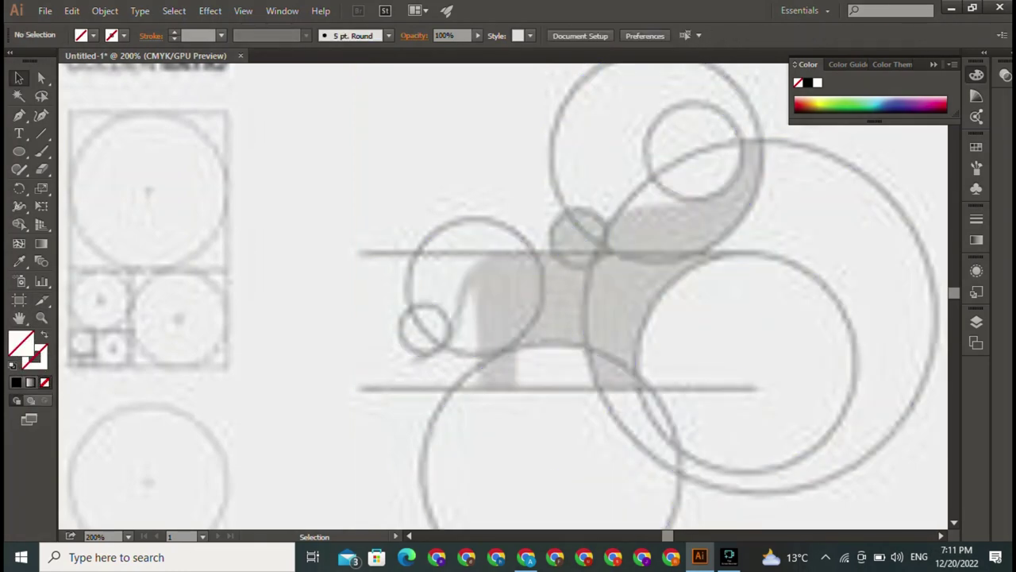
drag(254, 192, 913, 492)
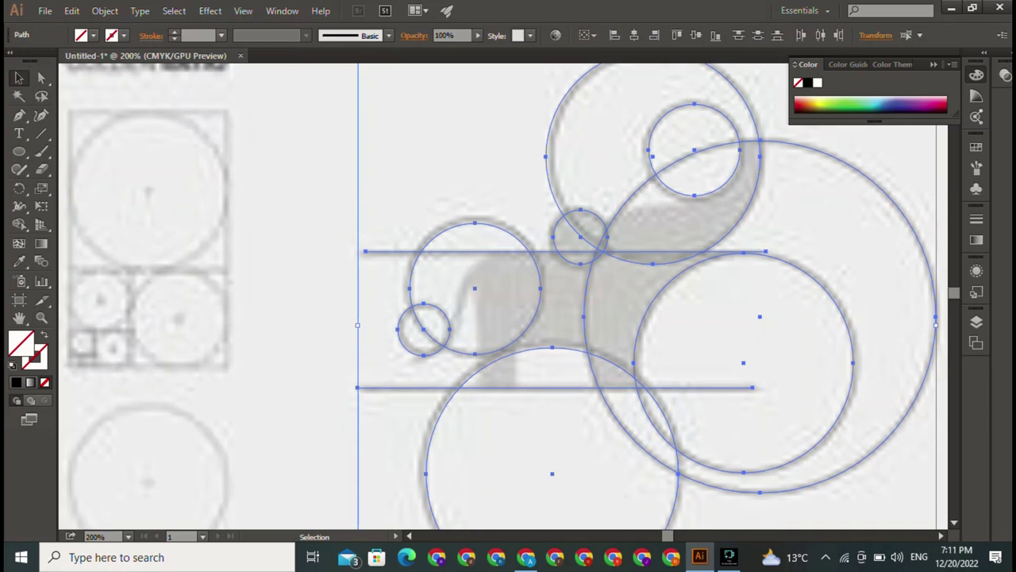
click(35, 356)
click(30, 382)
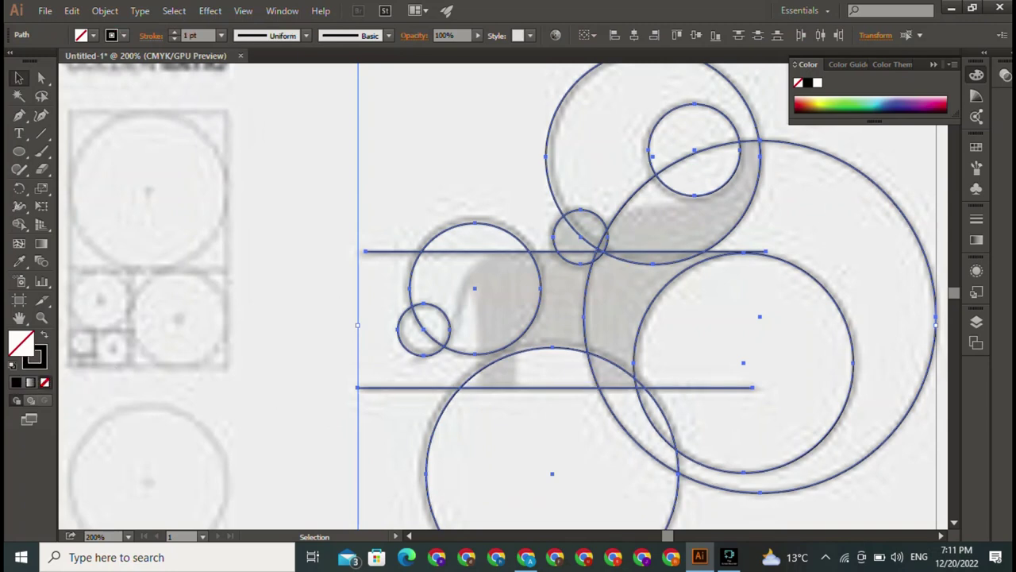
Step: Test filling the crescent and adjacent sliver black with Shape Builder
click(270, 166)
drag(267, 158, 754, 451)
key(r)
click(19, 224)
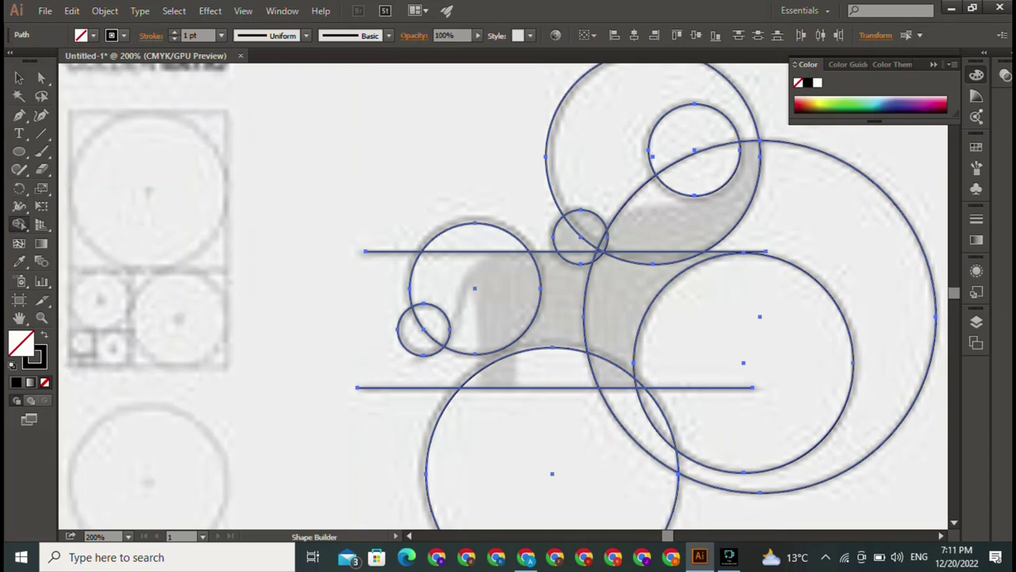
click(808, 83)
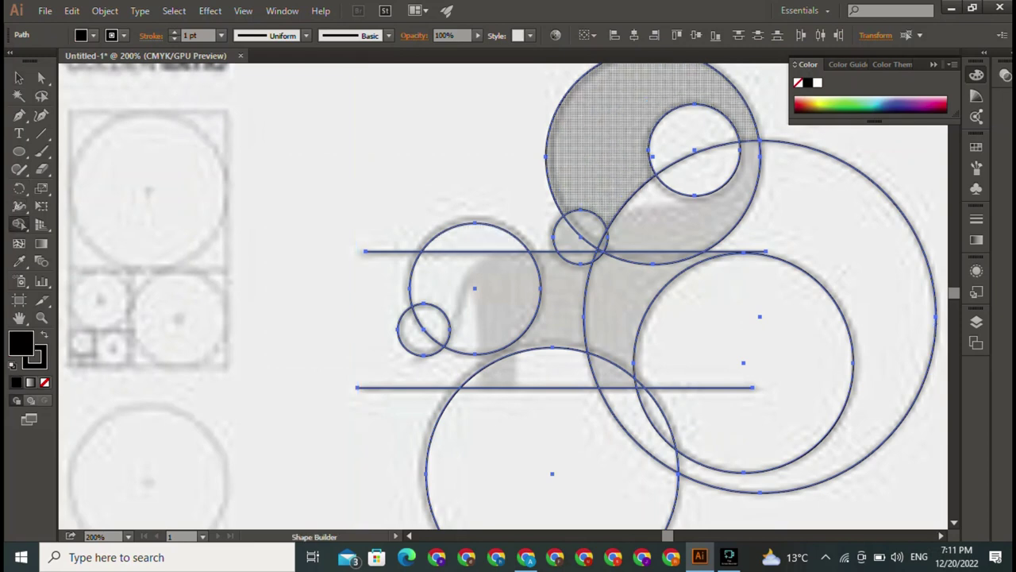
click(687, 222)
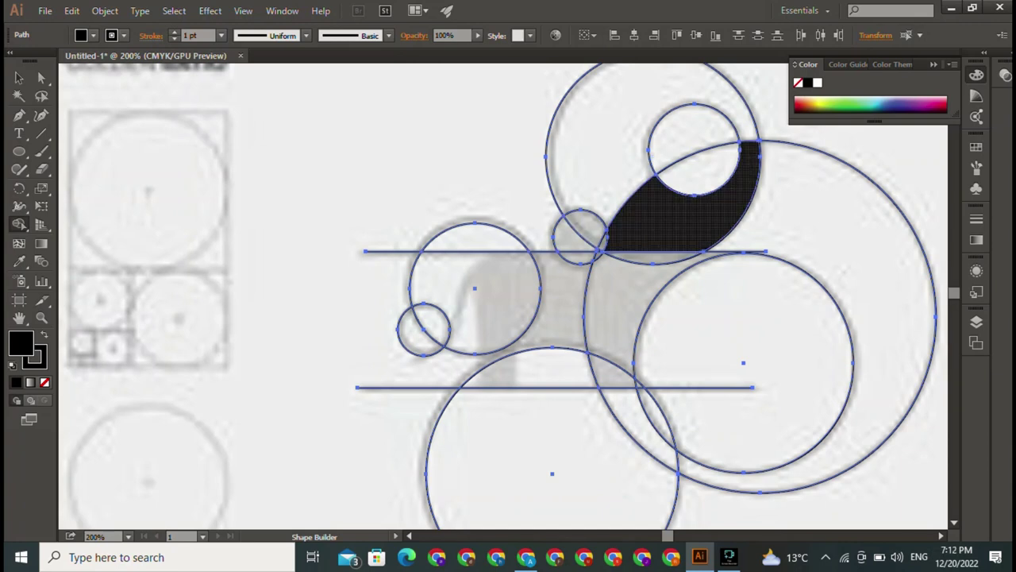
drag(683, 223, 651, 259)
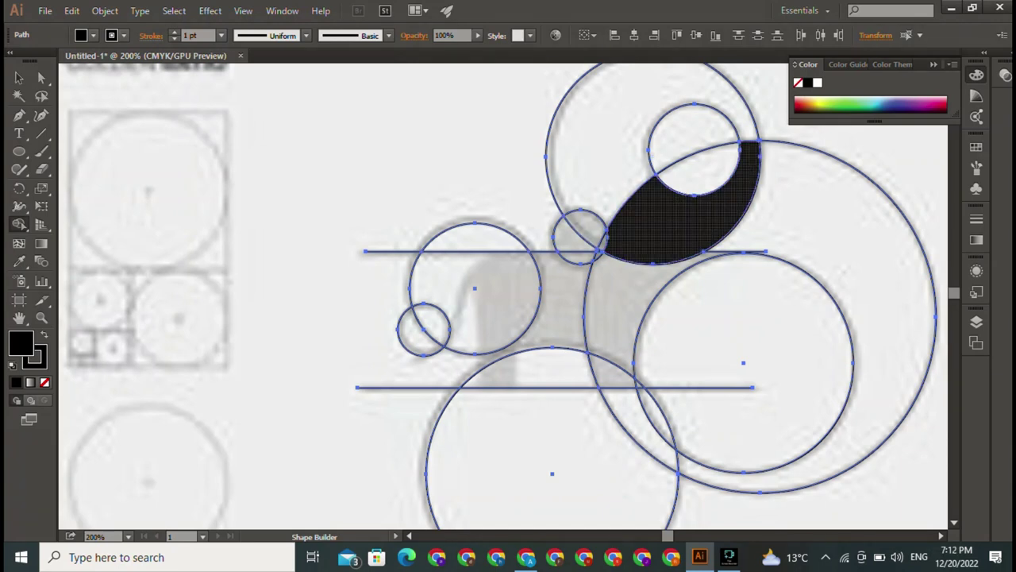
drag(690, 214, 897, 333)
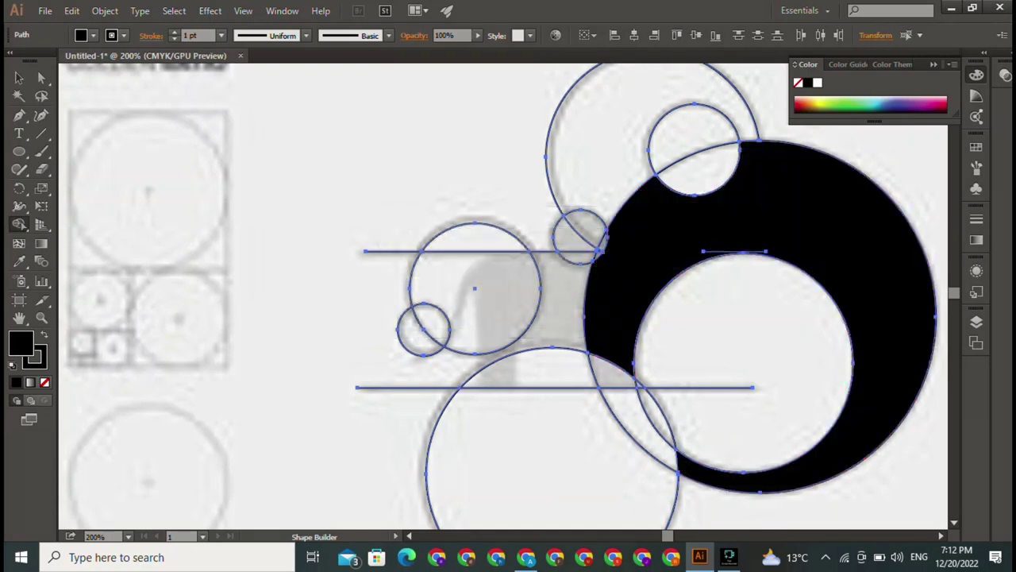
Step: Undo the Shape Builder fills back to plain outlined circles and deselect
key(ctrl+z)
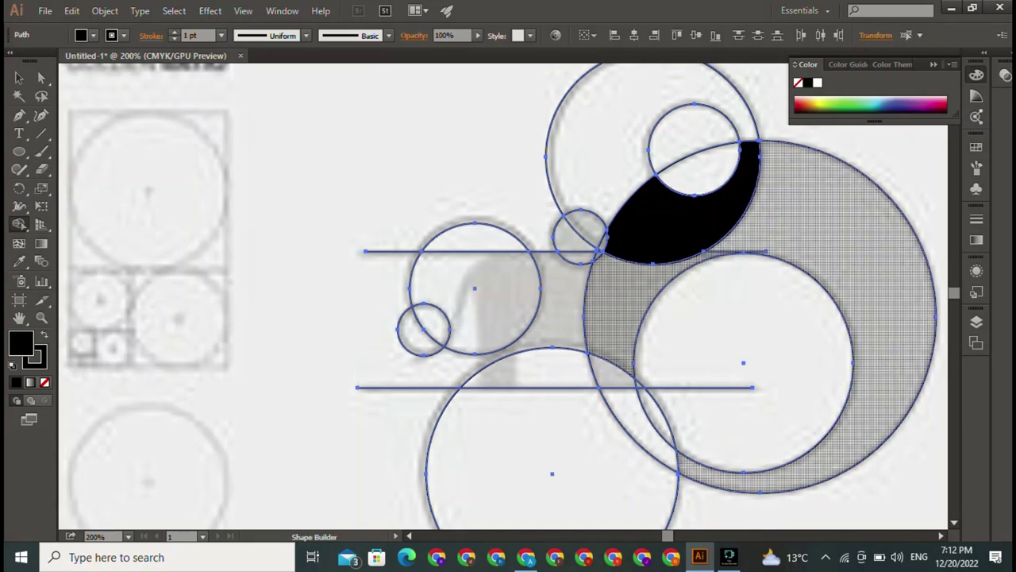
key(v)
key(ctrl+z)
key(shift+m)
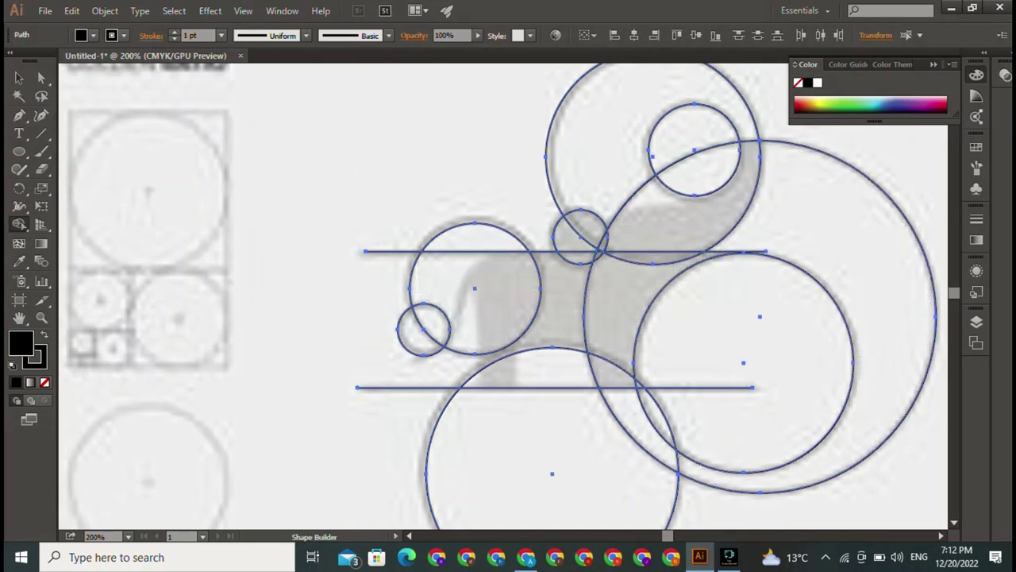
key(v)
key(ctrl+shift+a)
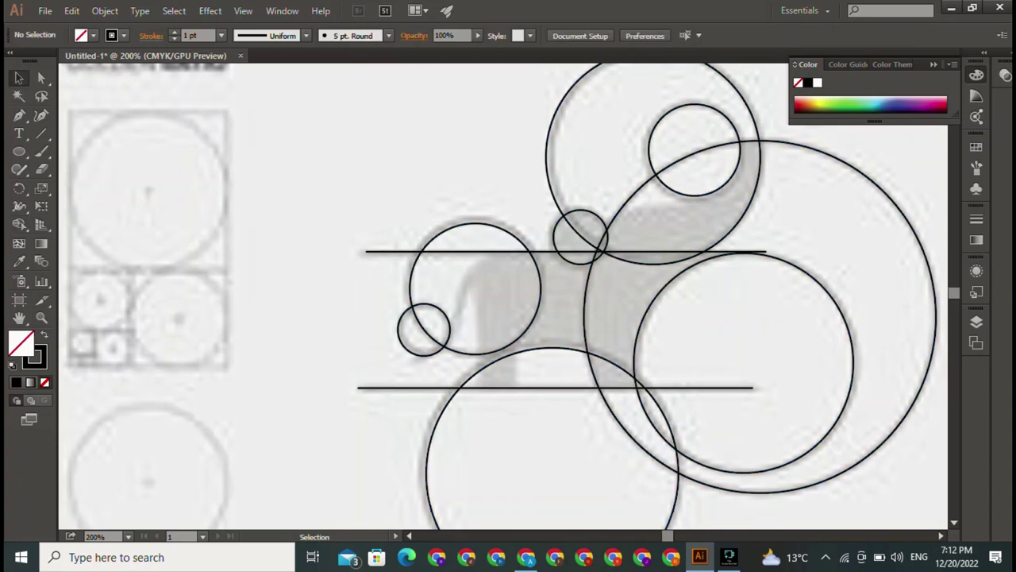
Step: Marquee-select all the guide circles and lines
click(766, 251)
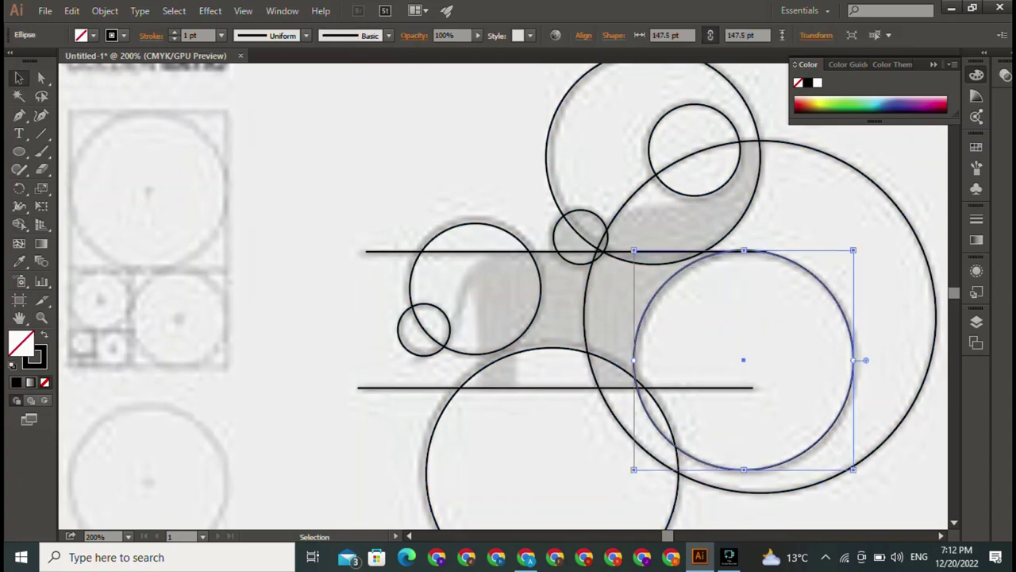
key(ctrl+shift+a)
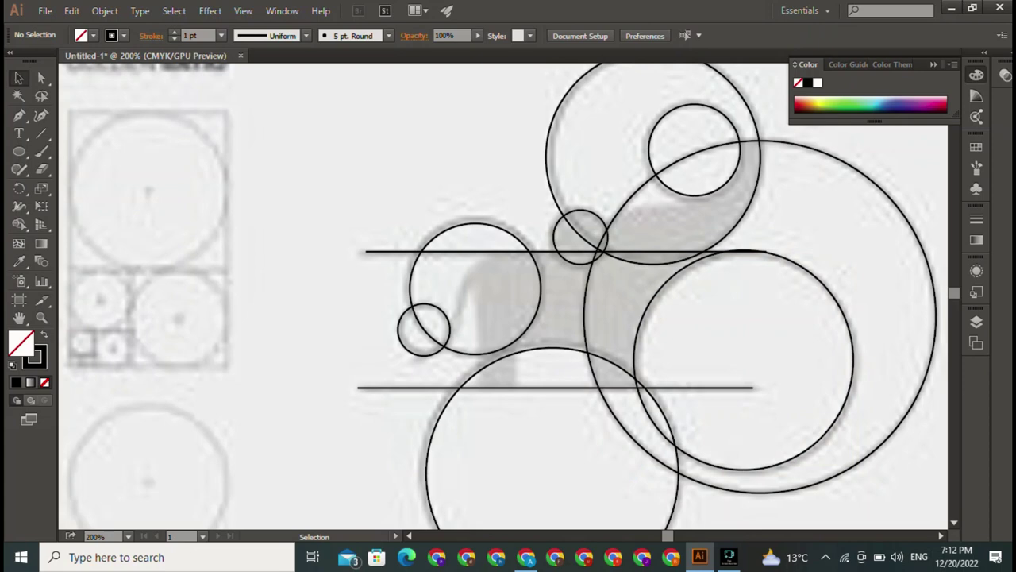
drag(362, 109, 826, 476)
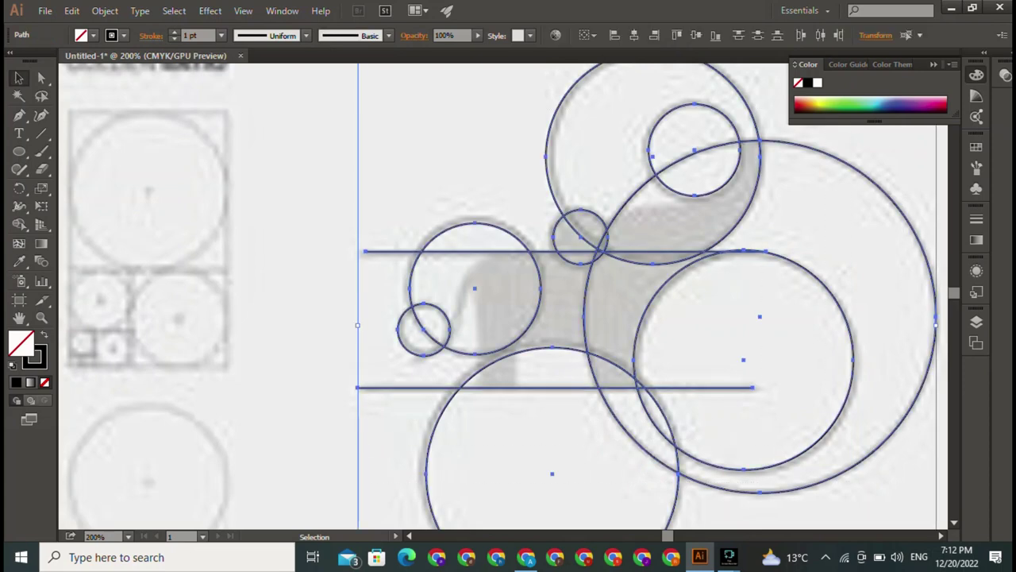
Step: Merge the ear curl, head crescent and small neck circle into one black shape
key(shift+m)
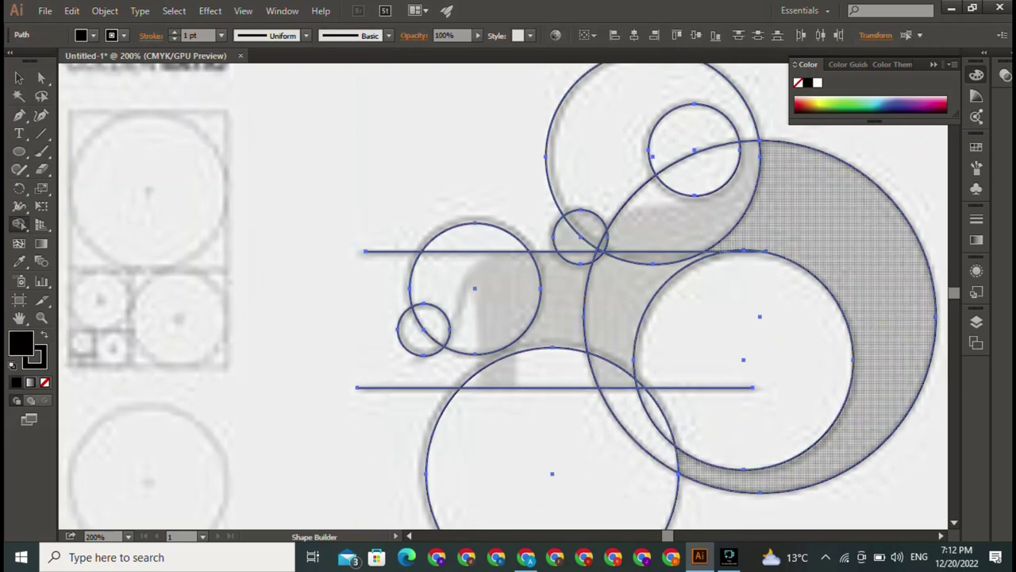
click(678, 215)
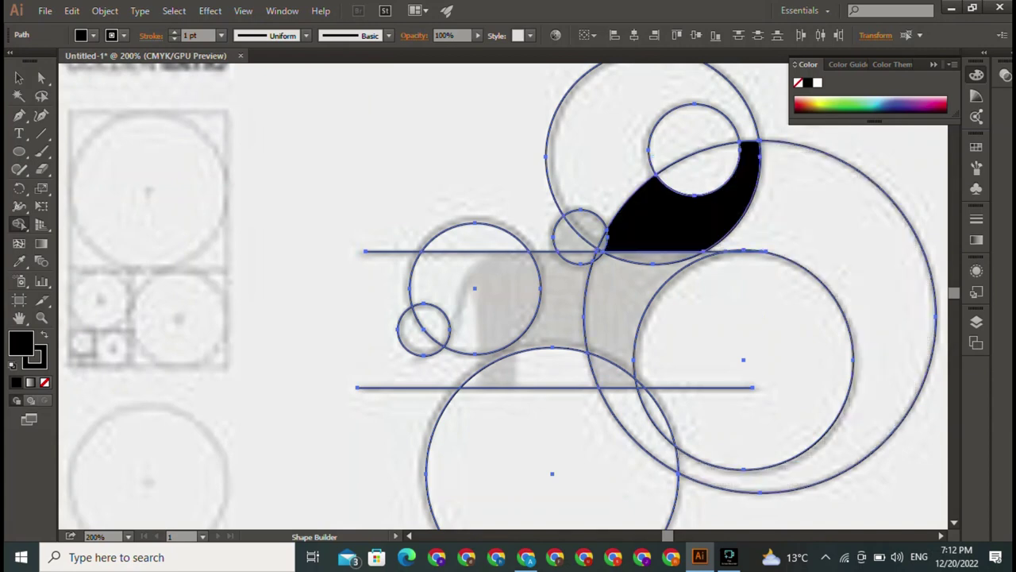
drag(658, 265, 657, 265)
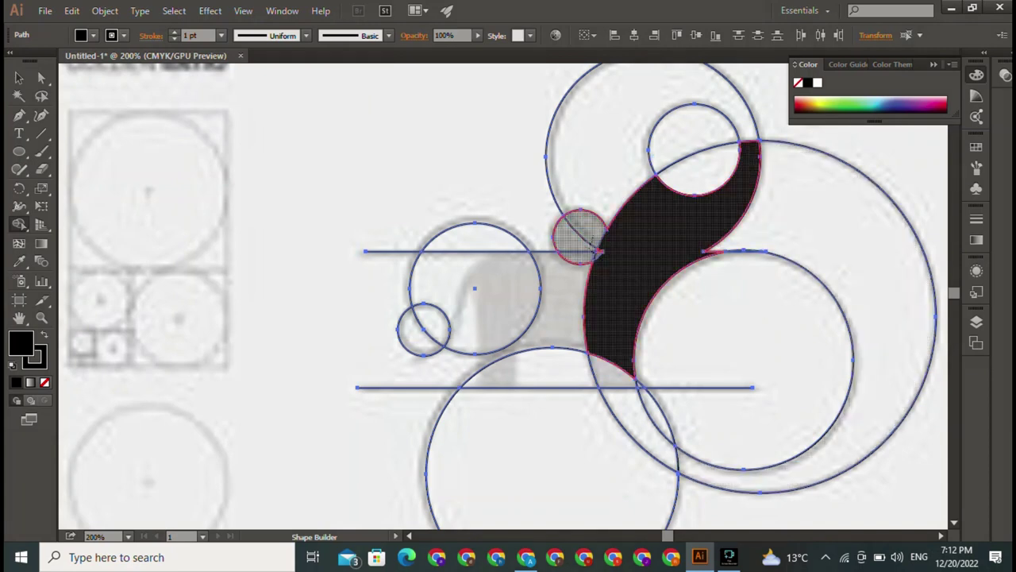
drag(579, 232, 635, 208)
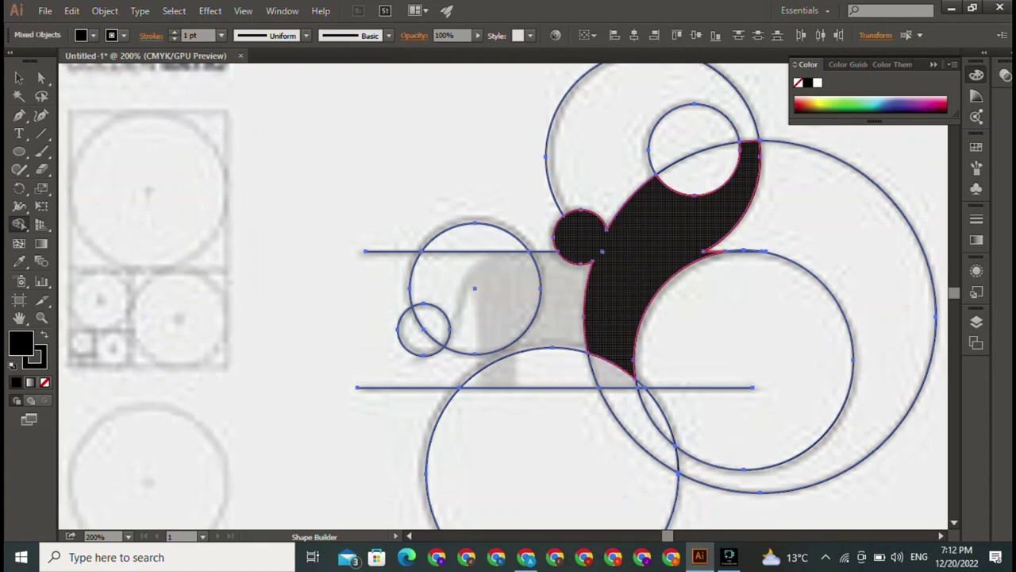
drag(606, 252, 606, 253)
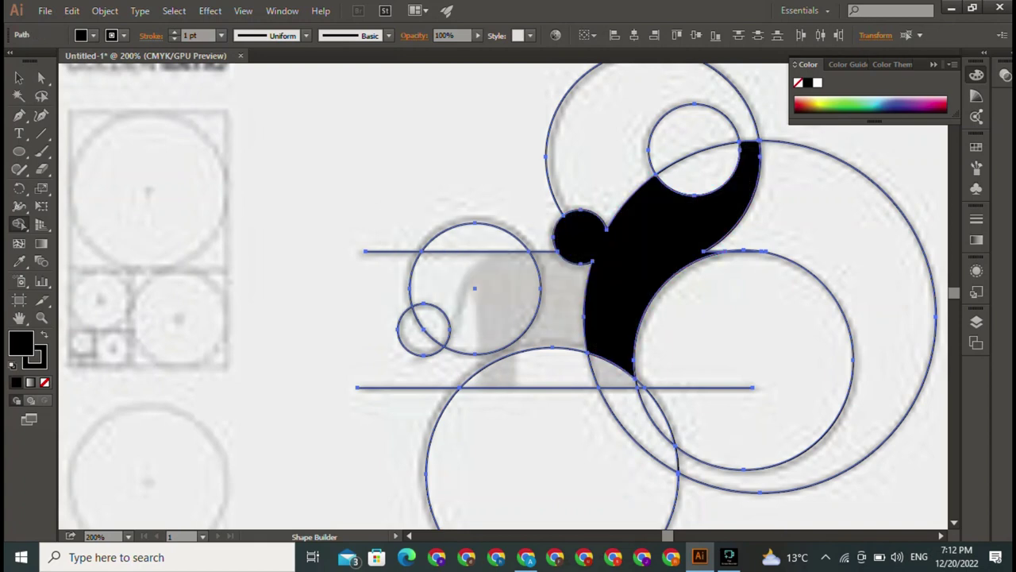
click(477, 301)
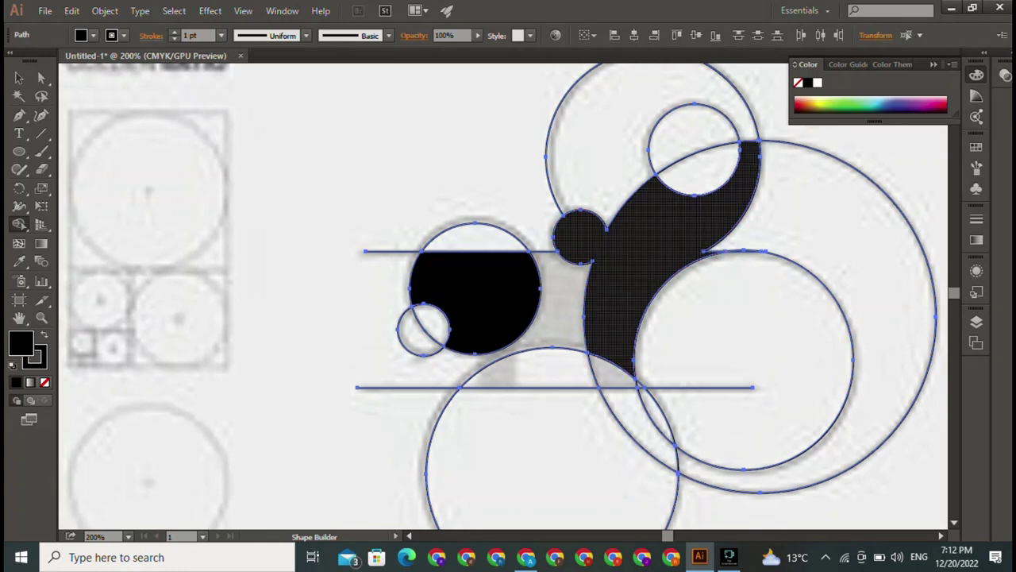
key(ctrl+z)
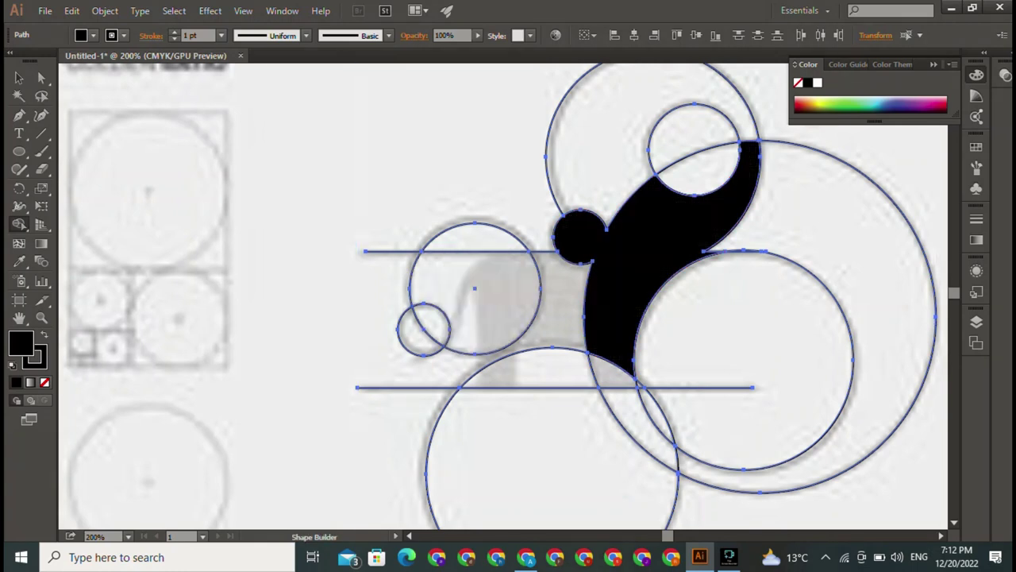
key(v)
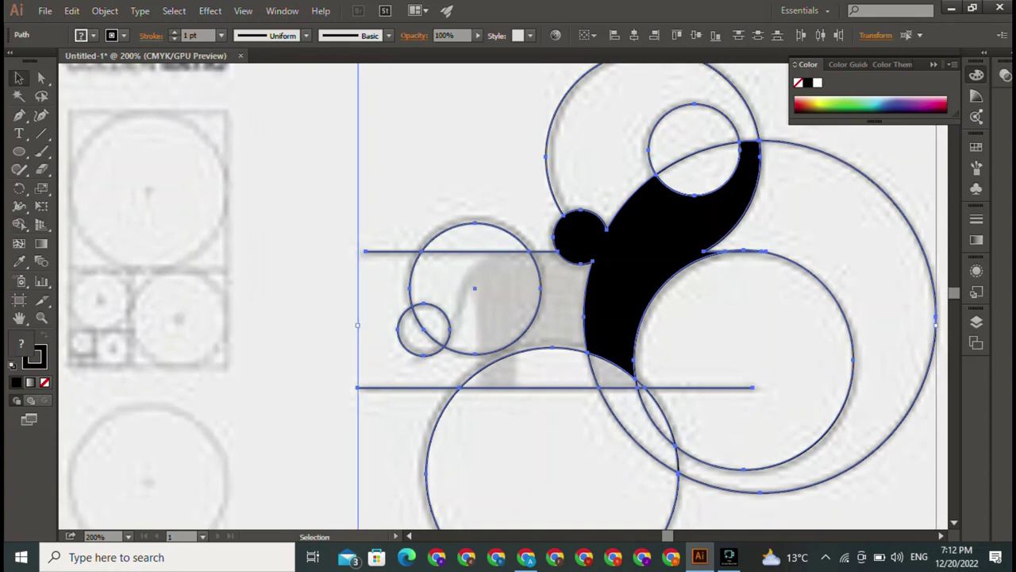
key(ctrl+shift+a)
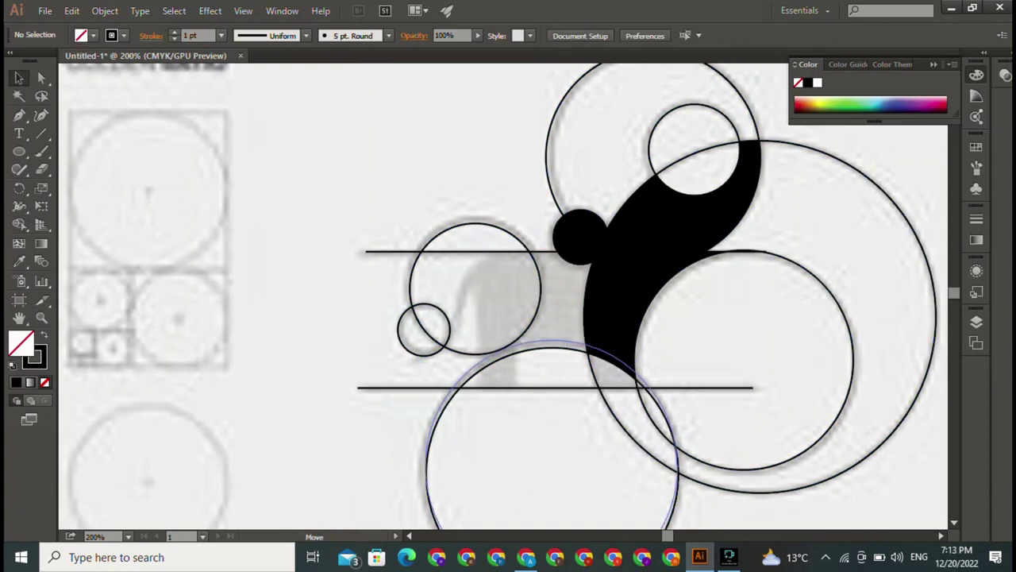
Step: Nudge the large bottom guide circle up slightly, then reselect all guide paths
drag(676, 476, 676, 470)
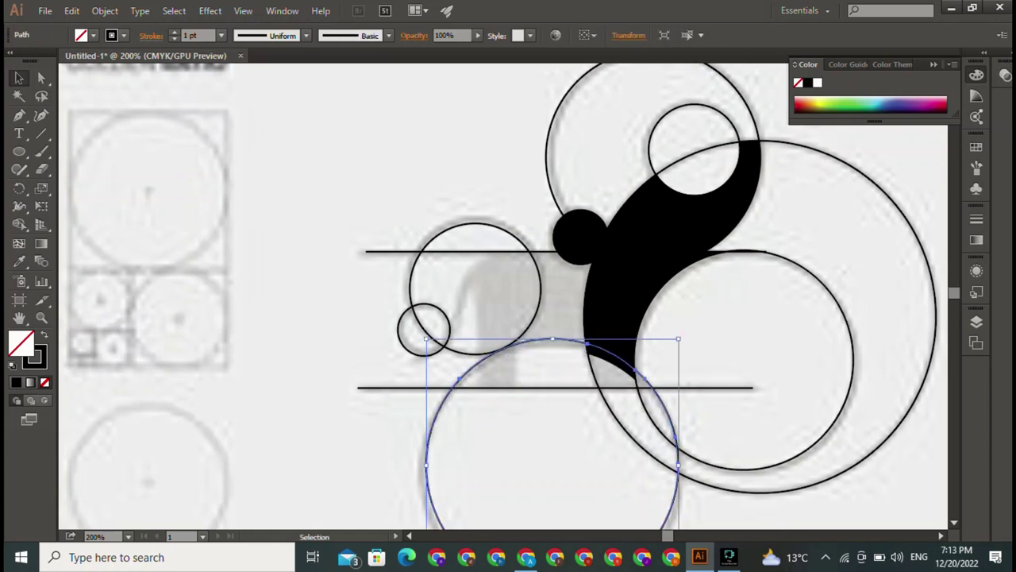
click(349, 318)
click(429, 243)
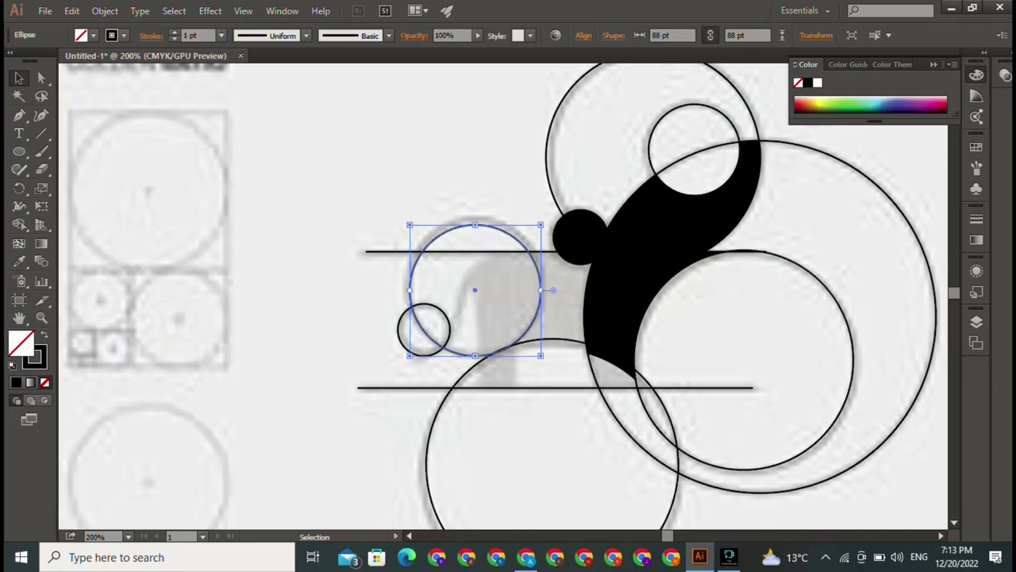
drag(331, 132, 793, 361)
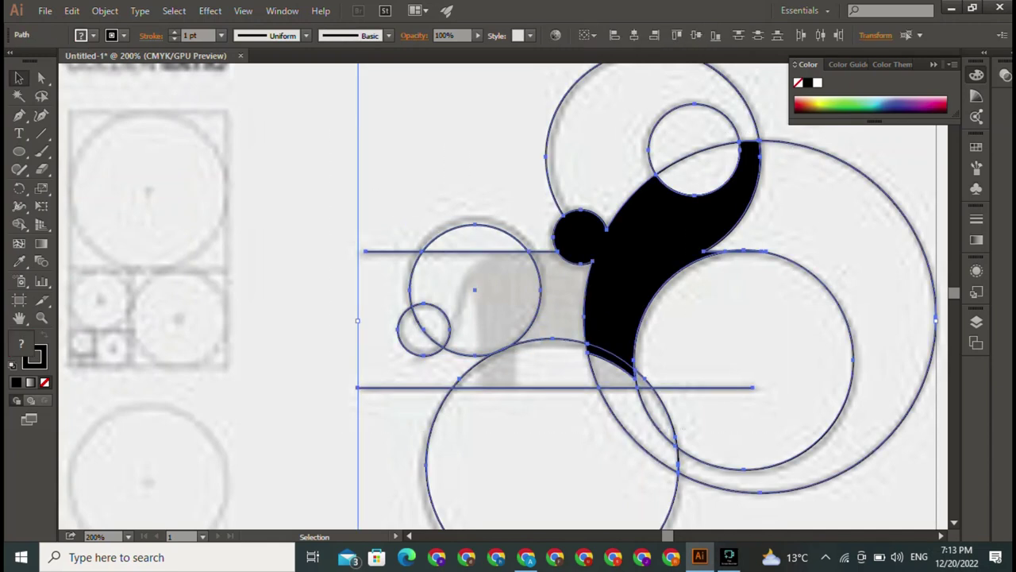
drag(309, 133, 841, 381)
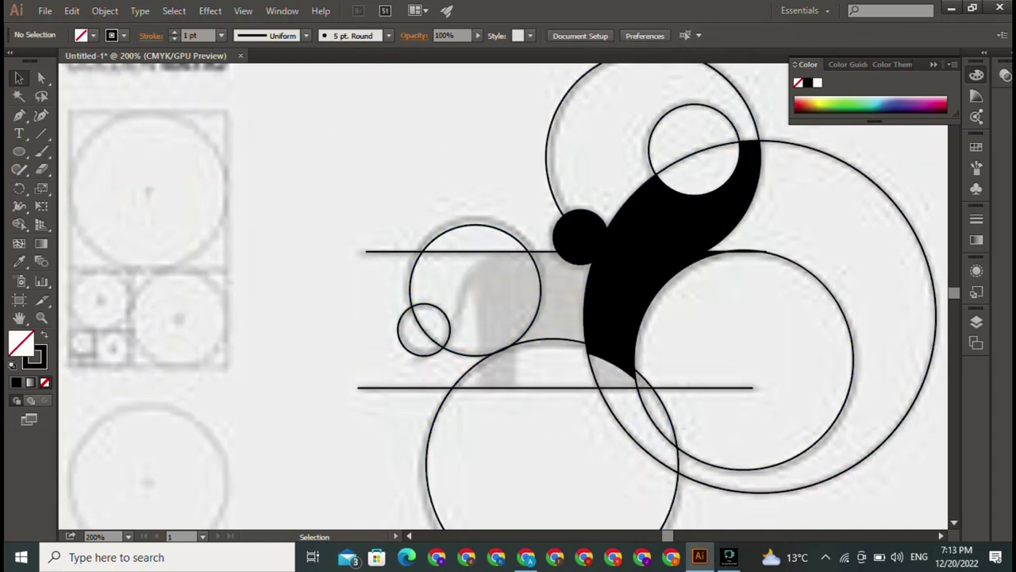
key(shift+m)
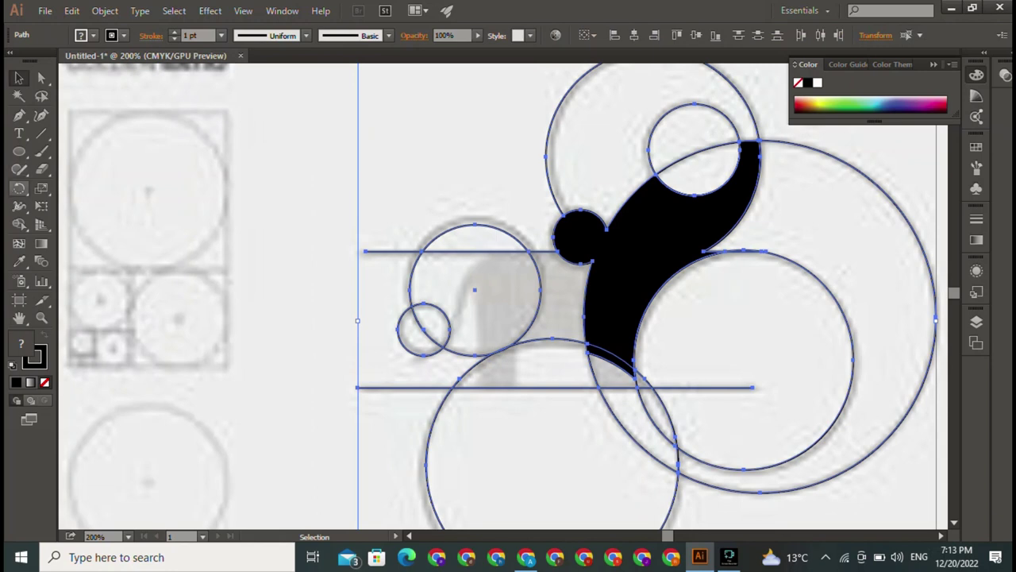
click(19, 224)
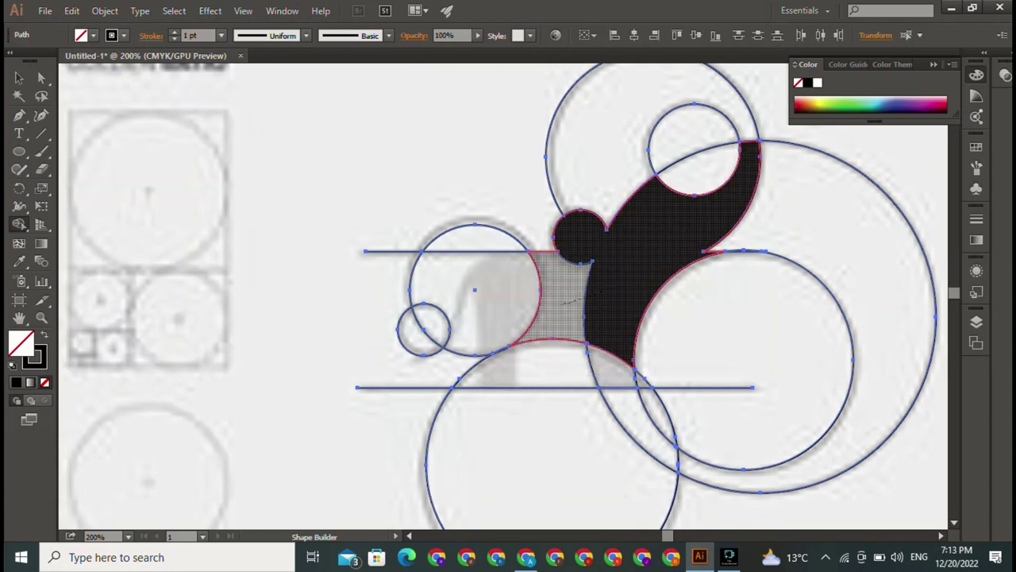
Step: Extend the black shape left and down to the bottom guide line, then deselect
drag(563, 298, 682, 207)
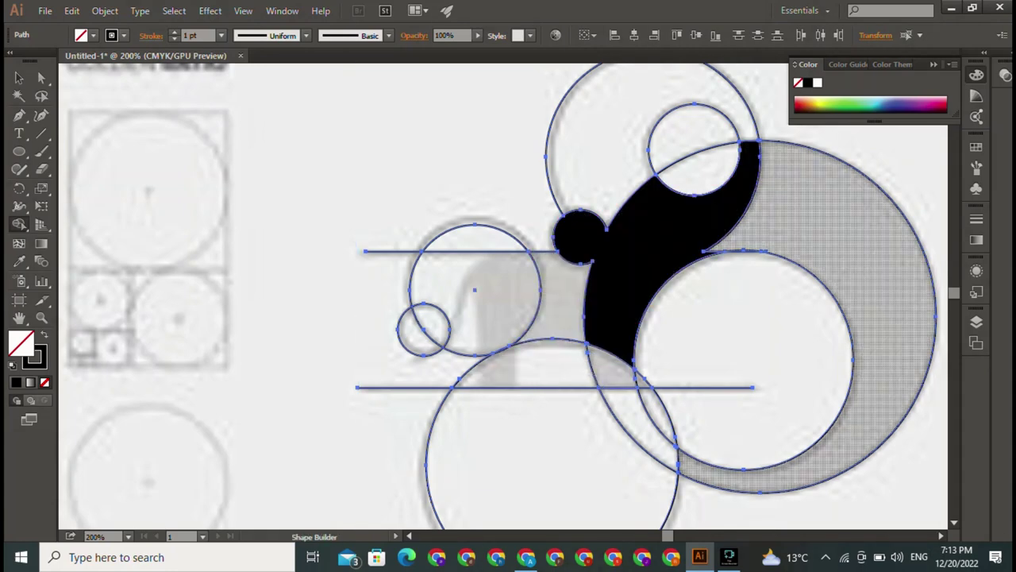
drag(556, 302, 627, 238)
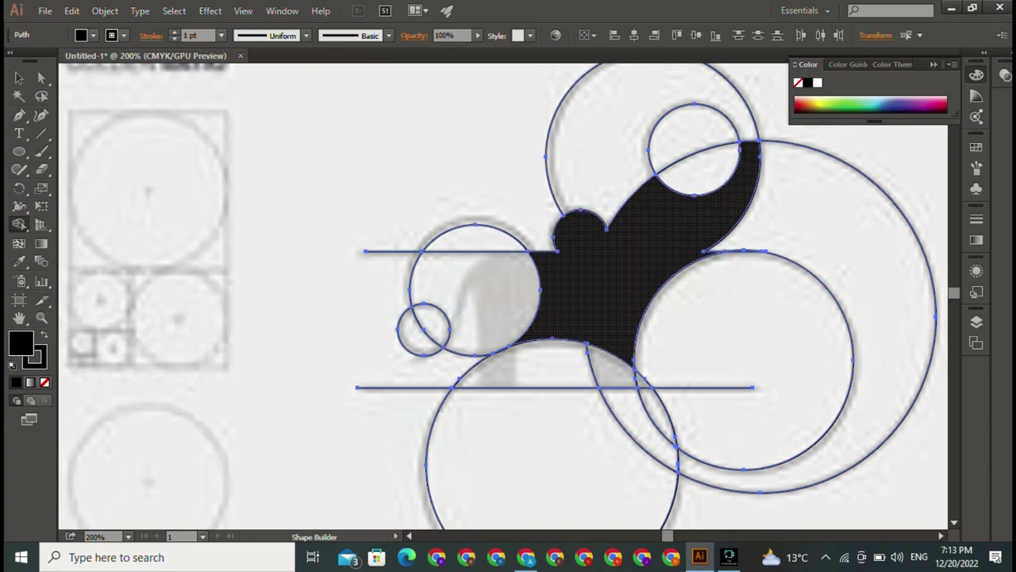
mouse_move(592, 317)
mouse_down()
mouse_move(607, 359)
mouse_move(634, 381)
mouse_up()
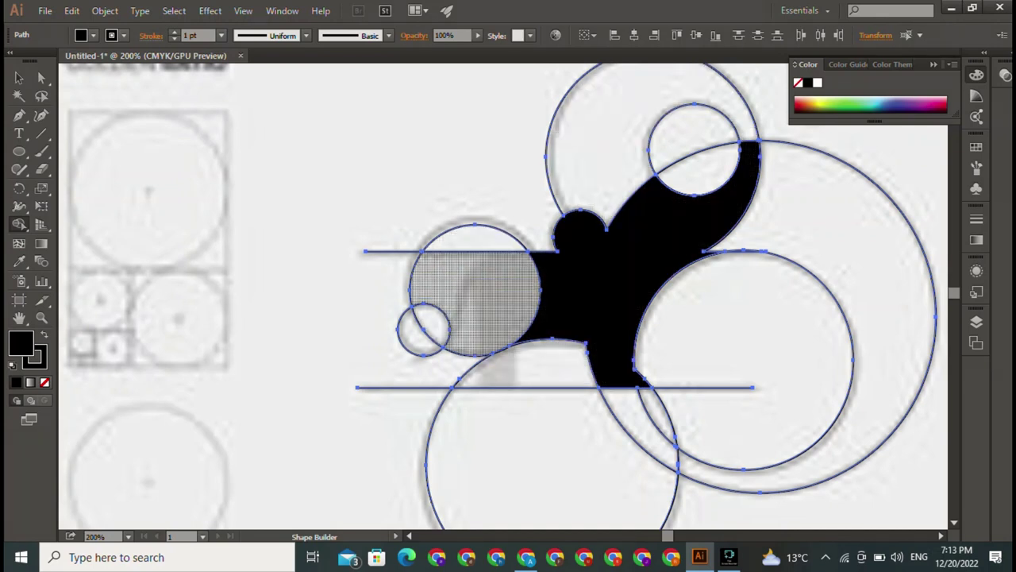
click(19, 78)
click(356, 198)
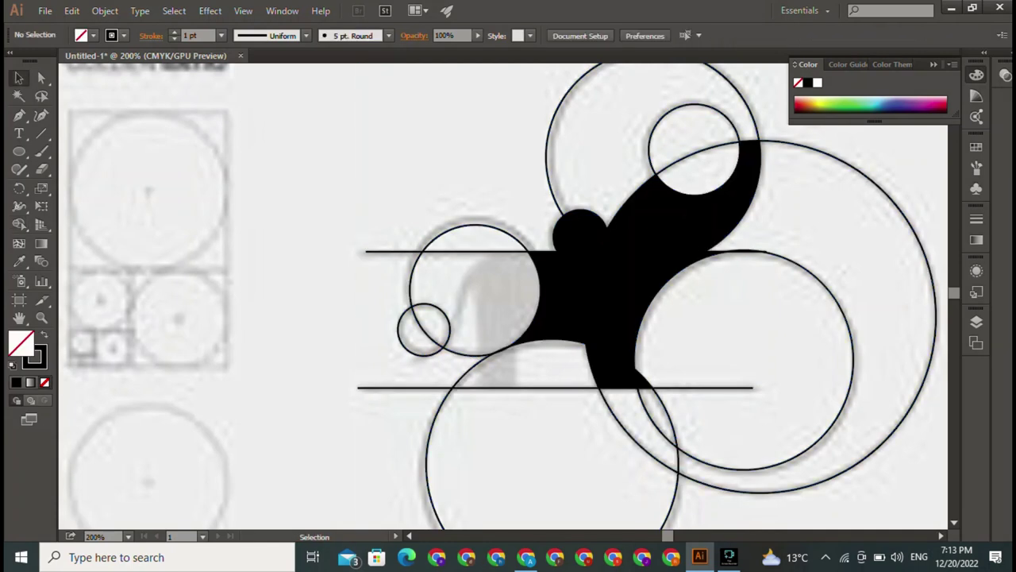
click(19, 150)
Step: Place a 66 pt circle over the head and a vertical line down to the bottom guide
mouse_move(178, 124)
mouse_down()
mouse_move(270, 243)
mouse_move(298, 244)
mouse_move(277, 222)
mouse_up()
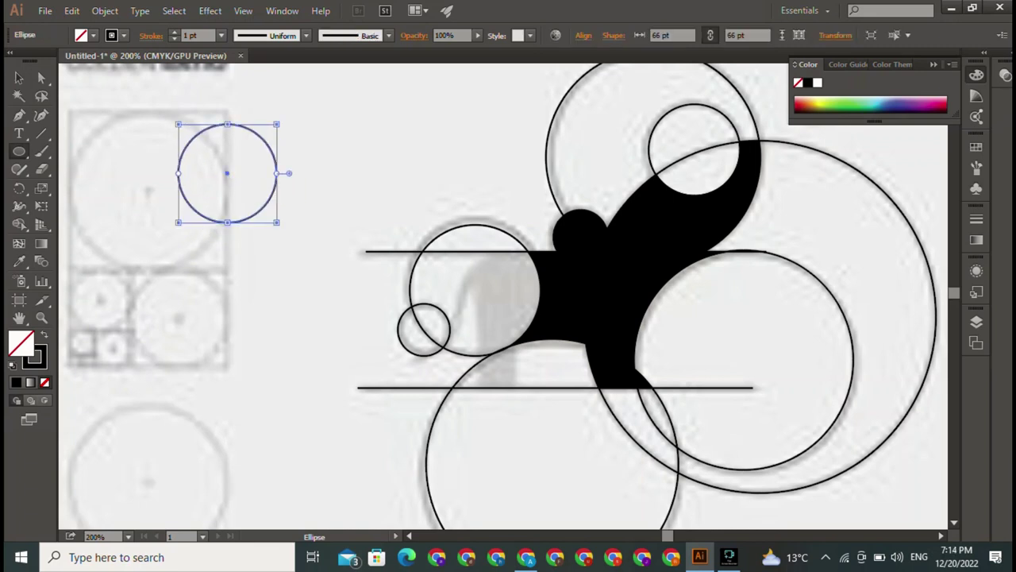
mouse_move(228, 173)
mouse_down()
mouse_move(488, 300)
mouse_move(510, 296)
mouse_up()
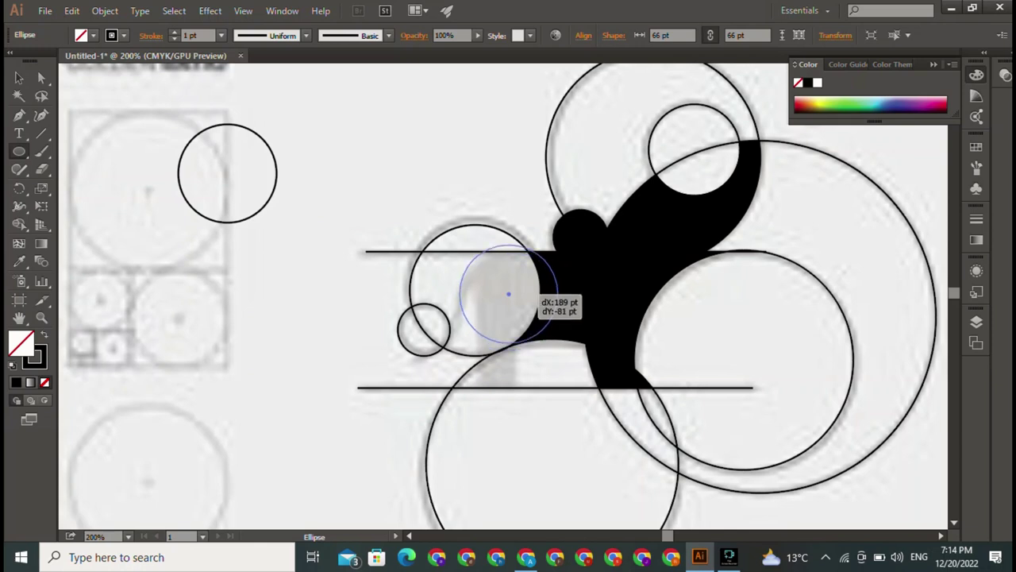
drag(510, 296, 508, 296)
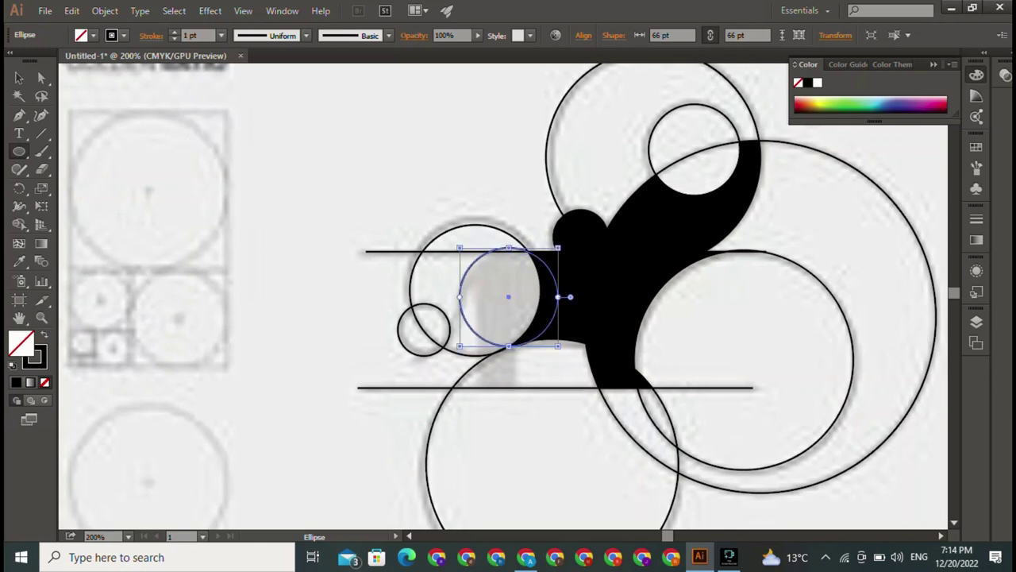
key(backslash)
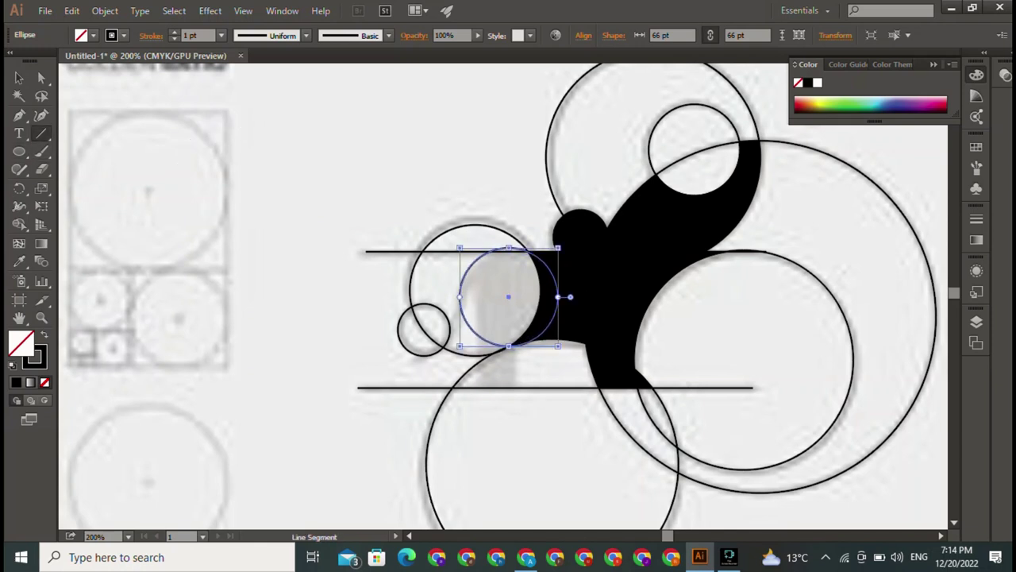
drag(476, 284, 476, 389)
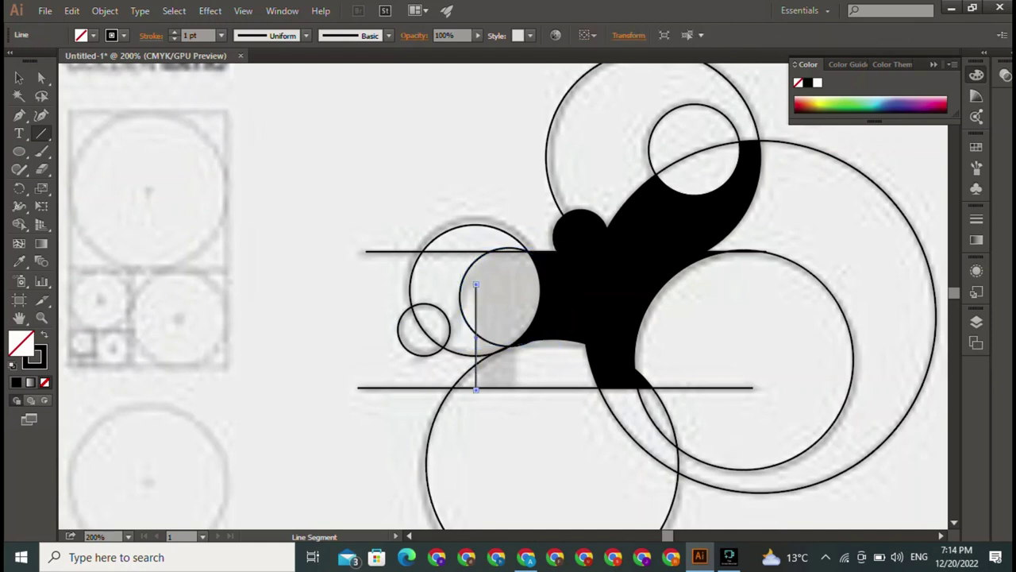
Step: Add a 75.5 pt circle left of the head, then select all the artwork
key(l)
drag(250, 193, 364, 306)
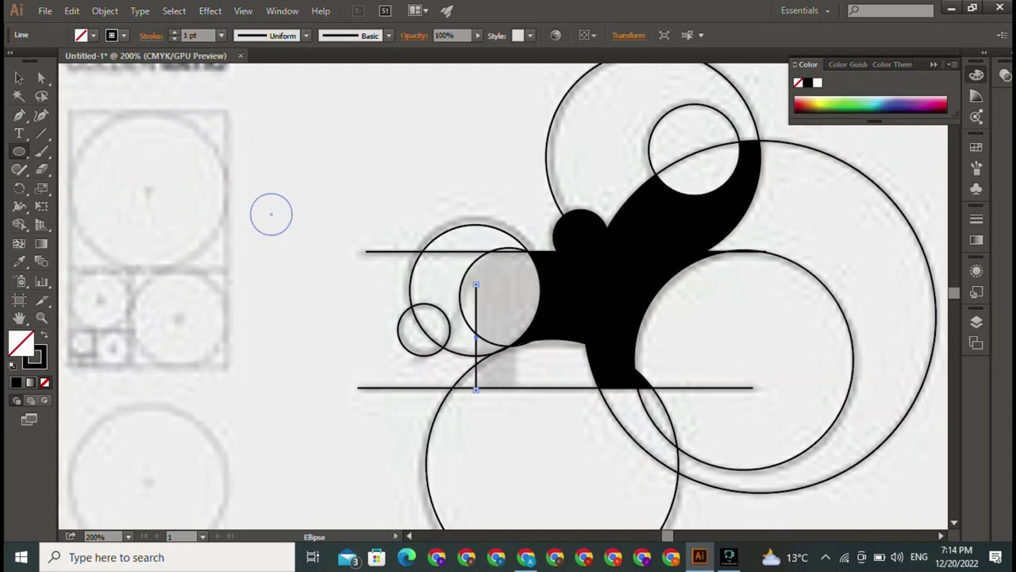
drag(364, 250, 476, 286)
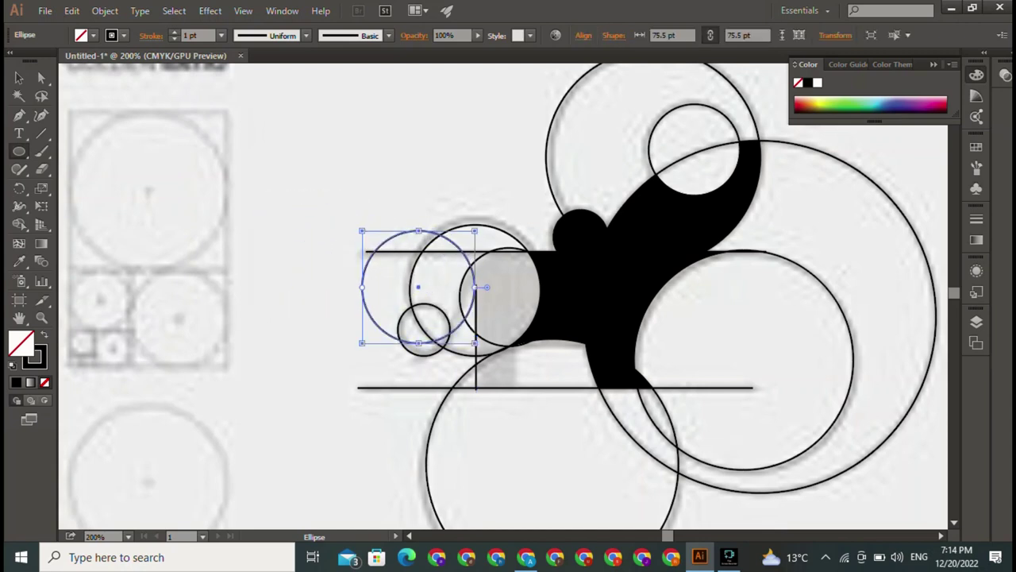
click(486, 286)
key(Escape)
key(v)
key(ctrl+a)
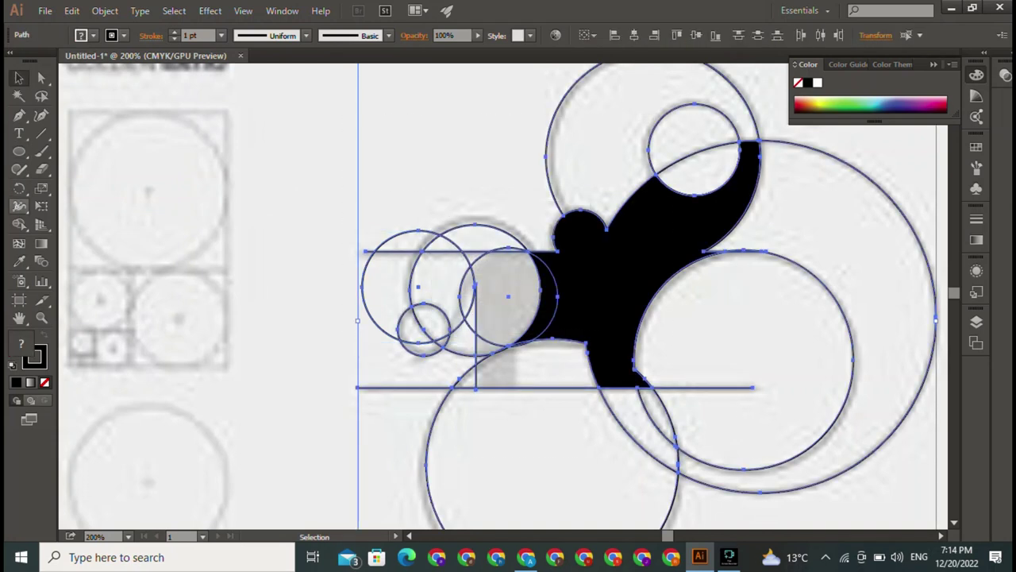
Step: Merge the 66 pt circle's region into the black silhouette using Shape Builder with a black fill
click(19, 224)
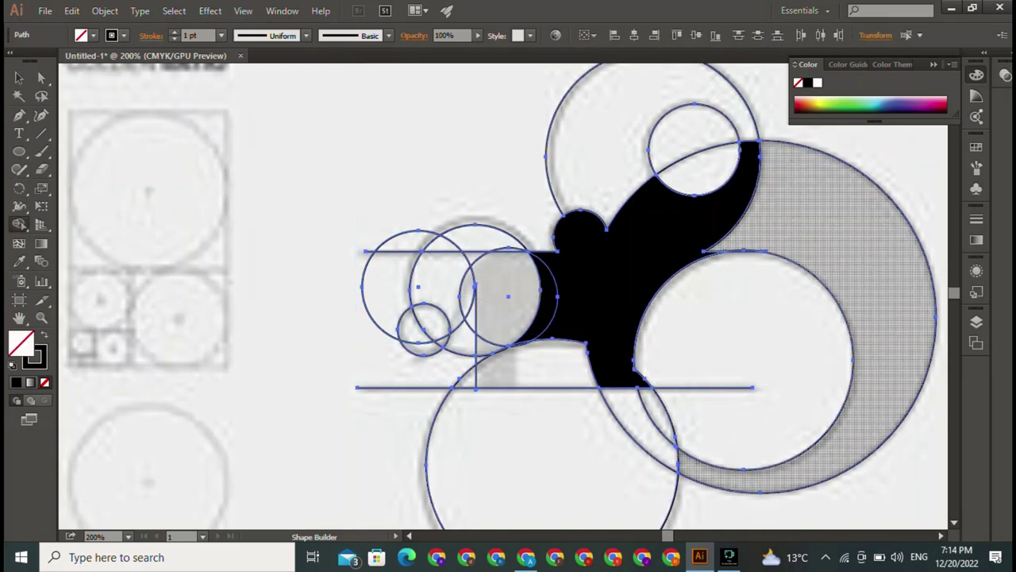
key(comma)
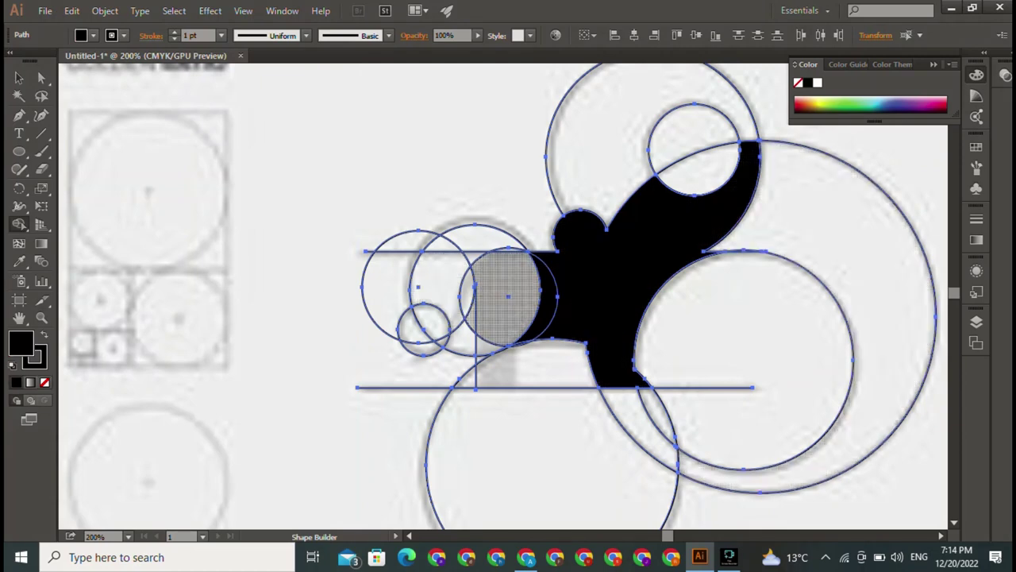
click(508, 298)
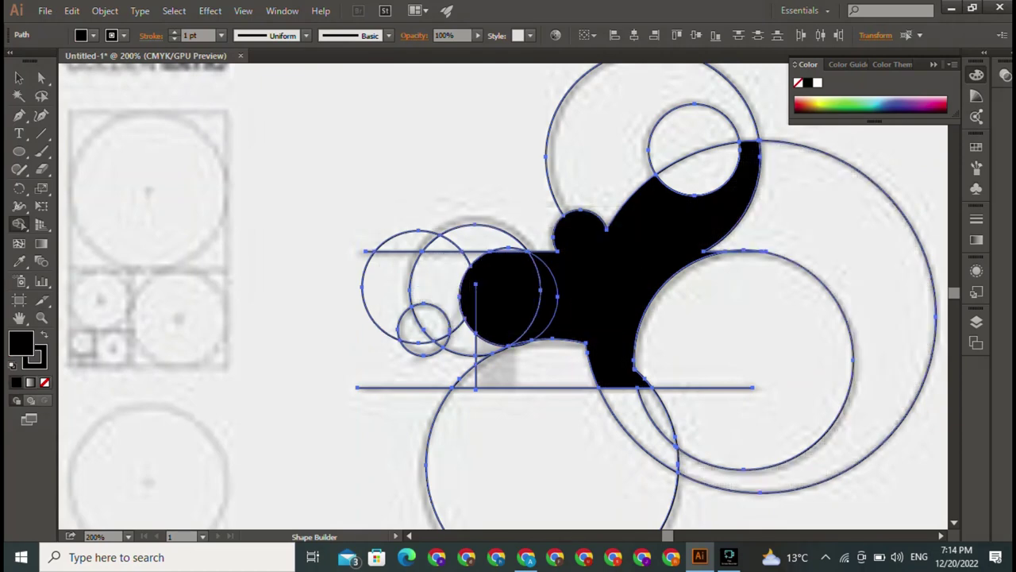
drag(509, 297, 580, 285)
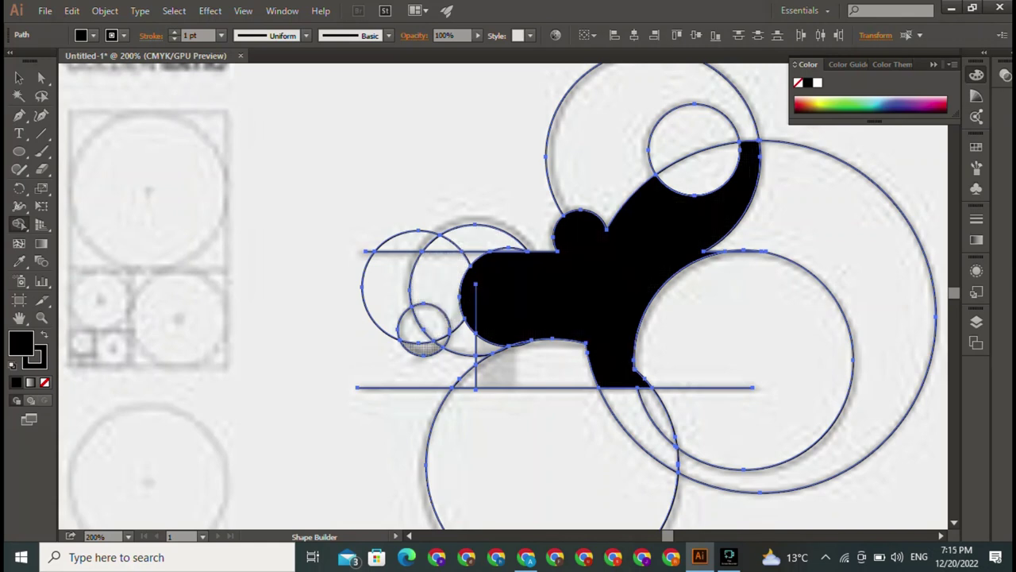
Step: Alt-drag a copy of the vertical line below the body a little to the right
key(v)
key(ctrl+shift+a)
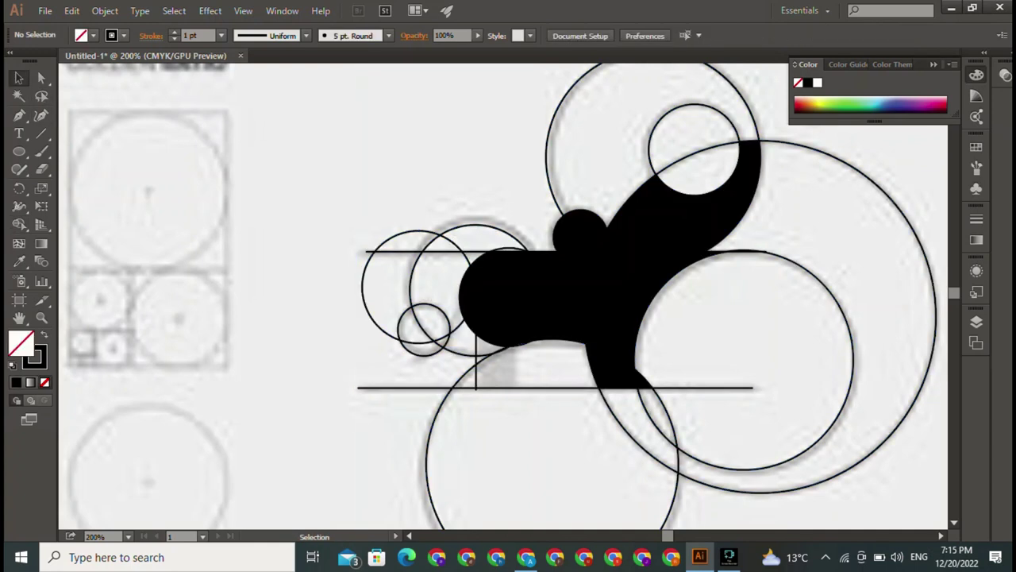
click(477, 353)
click(475, 373)
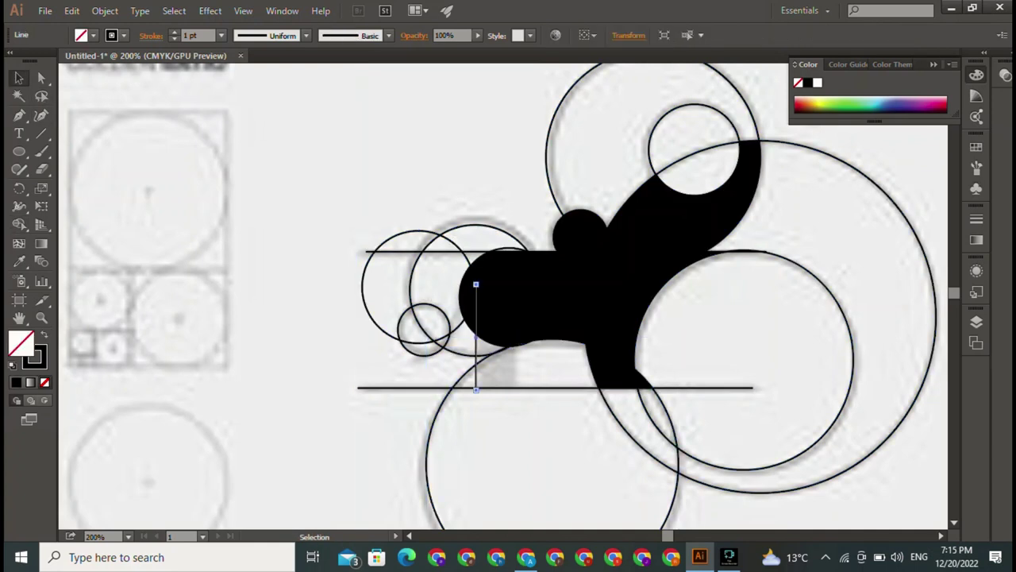
drag(476, 373, 515, 373)
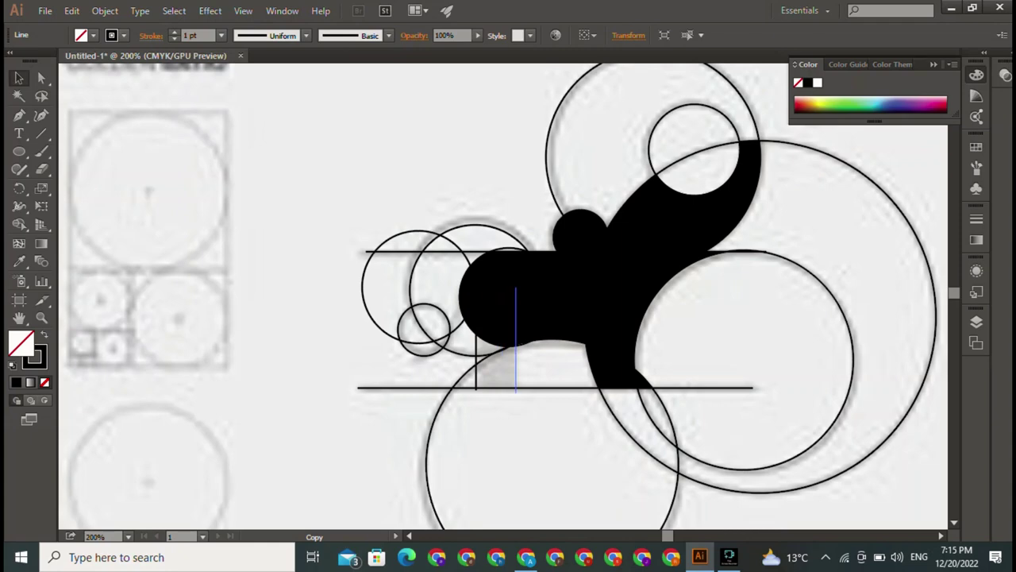
Step: Merge the region between the two vertical lines into the black shape as a front leg
drag(312, 140, 588, 397)
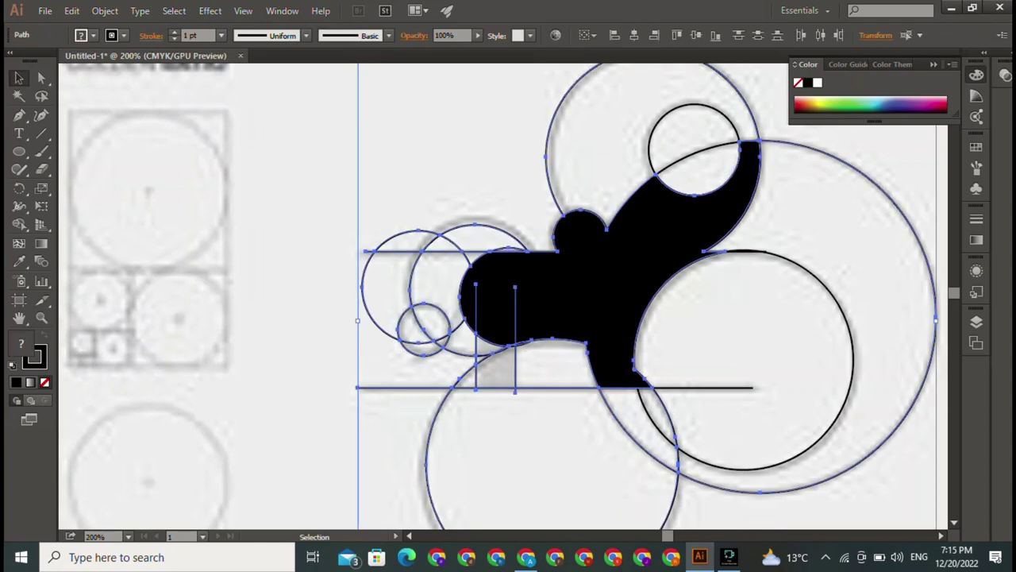
key(shift+m)
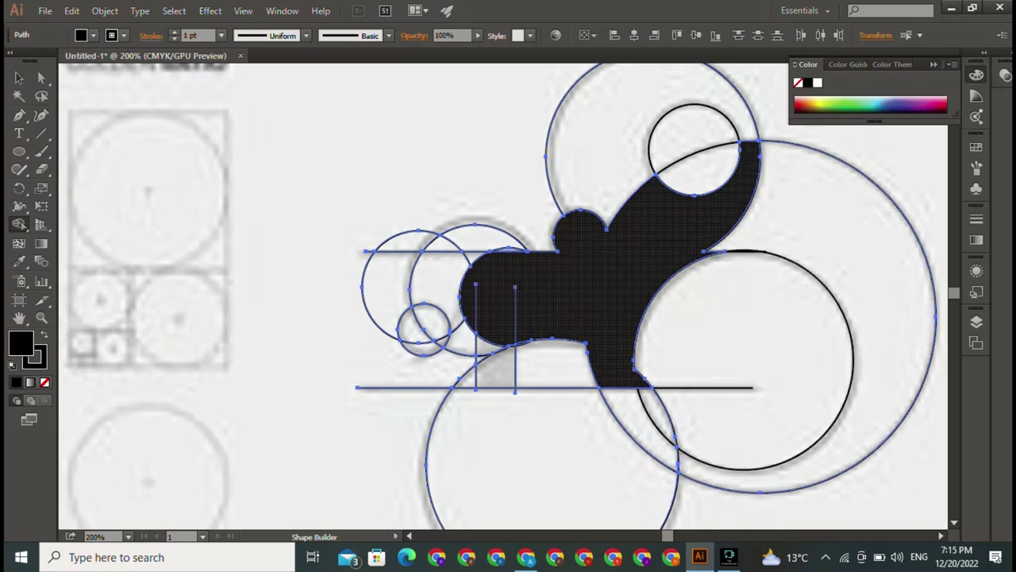
drag(495, 367, 540, 309)
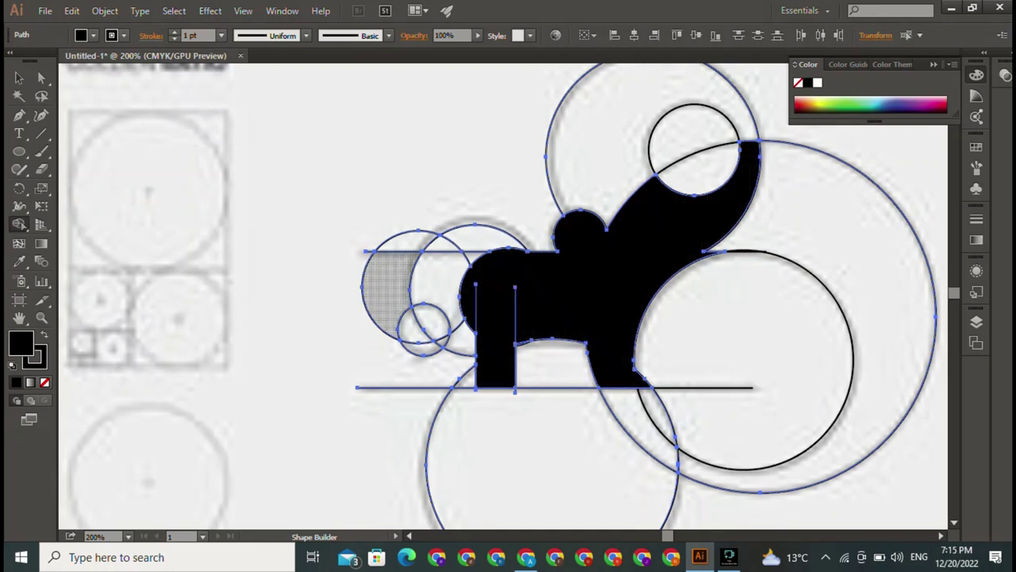
key(v)
key(ctrl+shift+a)
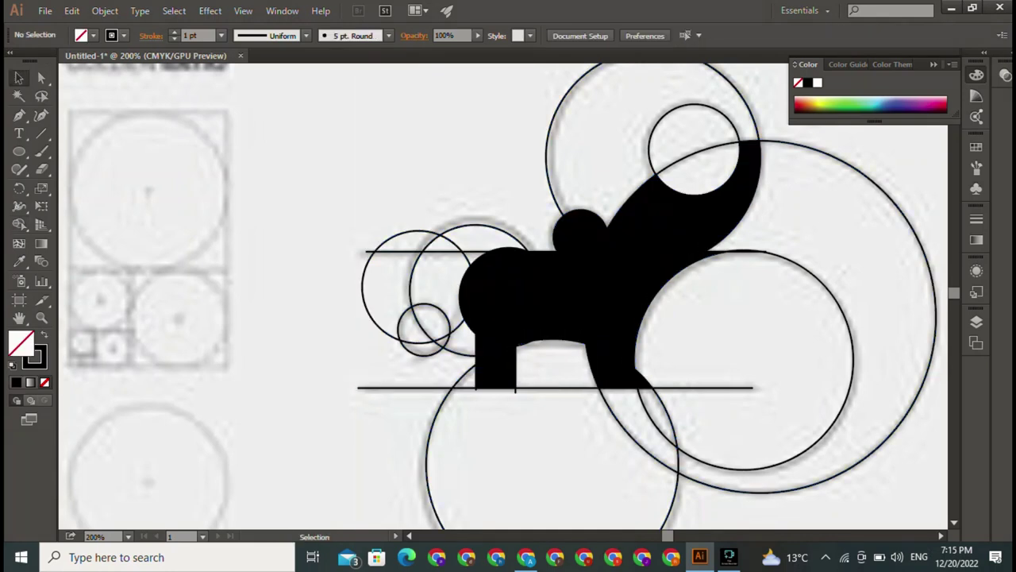
Step: Draw a 71 pt circle and move it above the small left circles
key(l)
drag(143, 121, 249, 229)
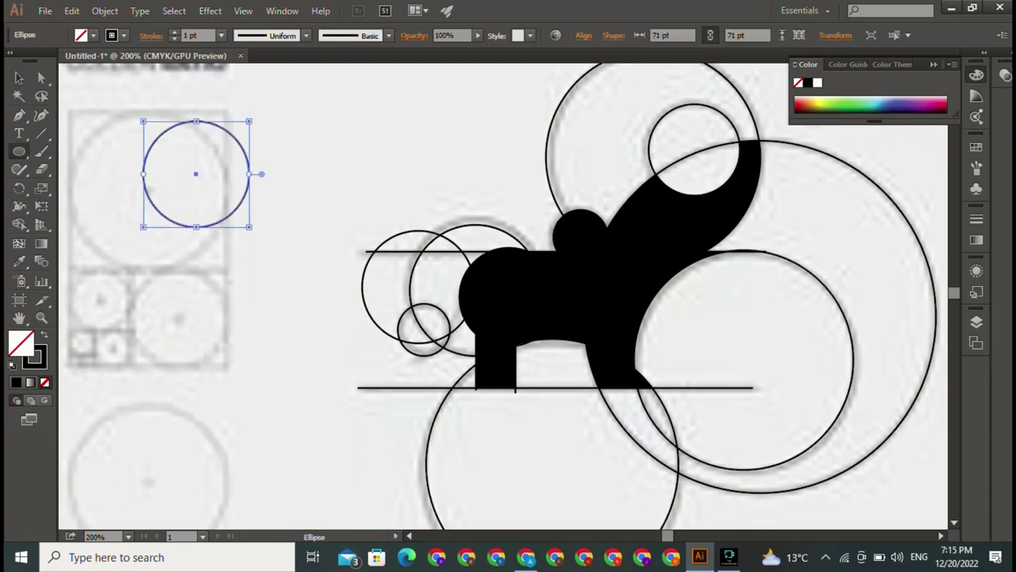
drag(222, 191, 444, 286)
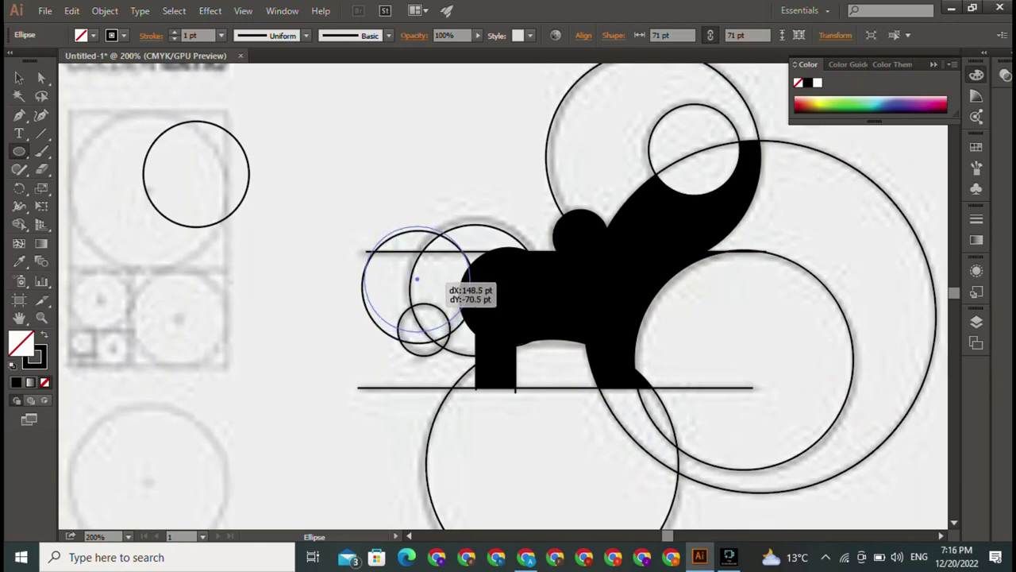
drag(445, 286, 440, 248)
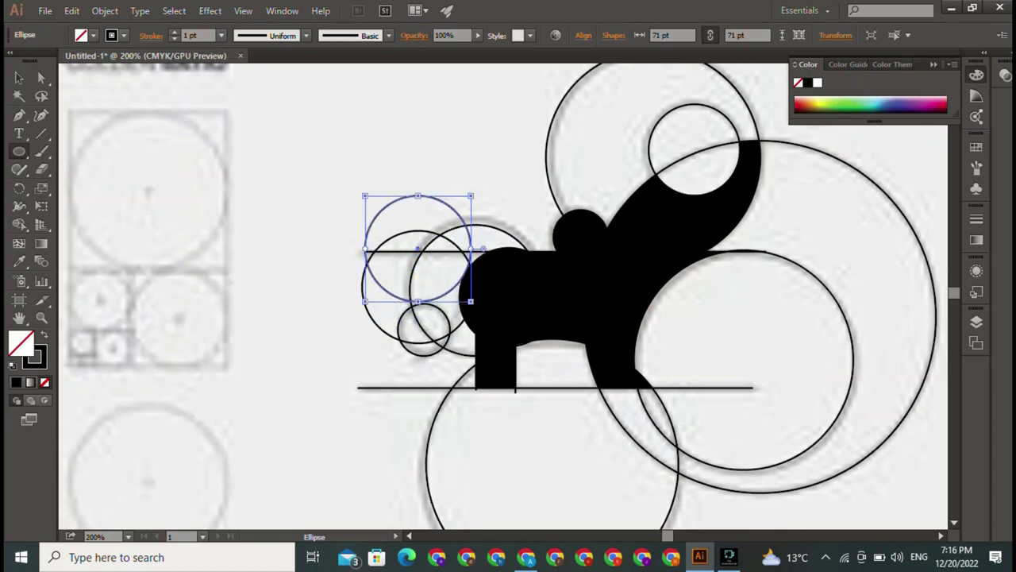
Step: Place a copy of the 71 pt circle over the left end of the black body
key(v)
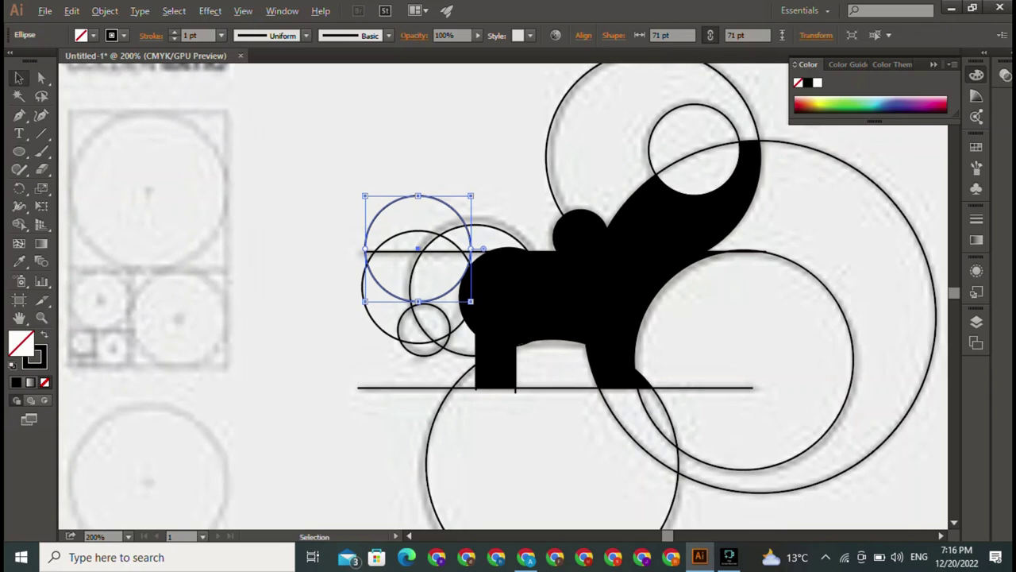
drag(476, 249, 458, 300)
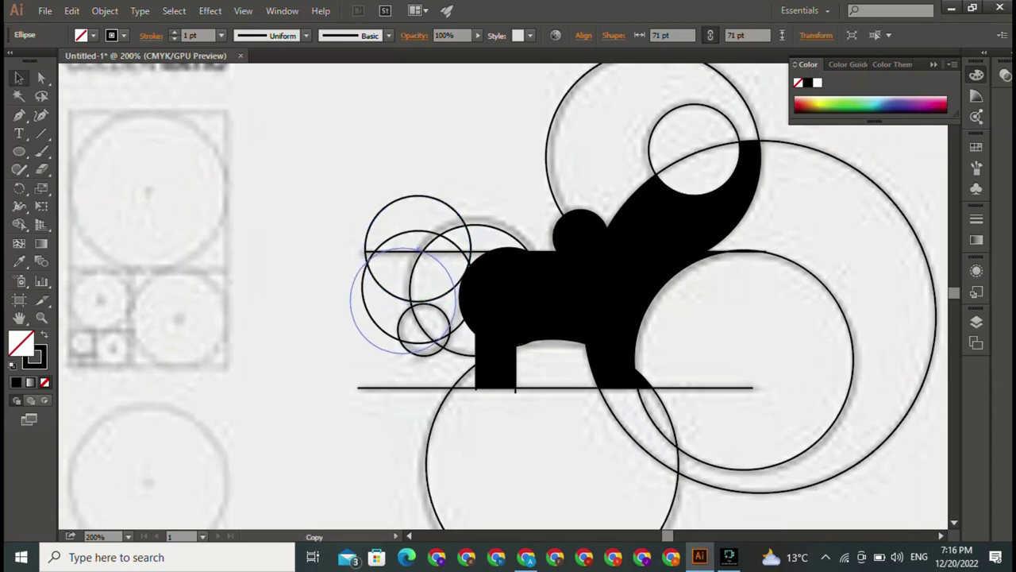
drag(400, 249, 504, 246)
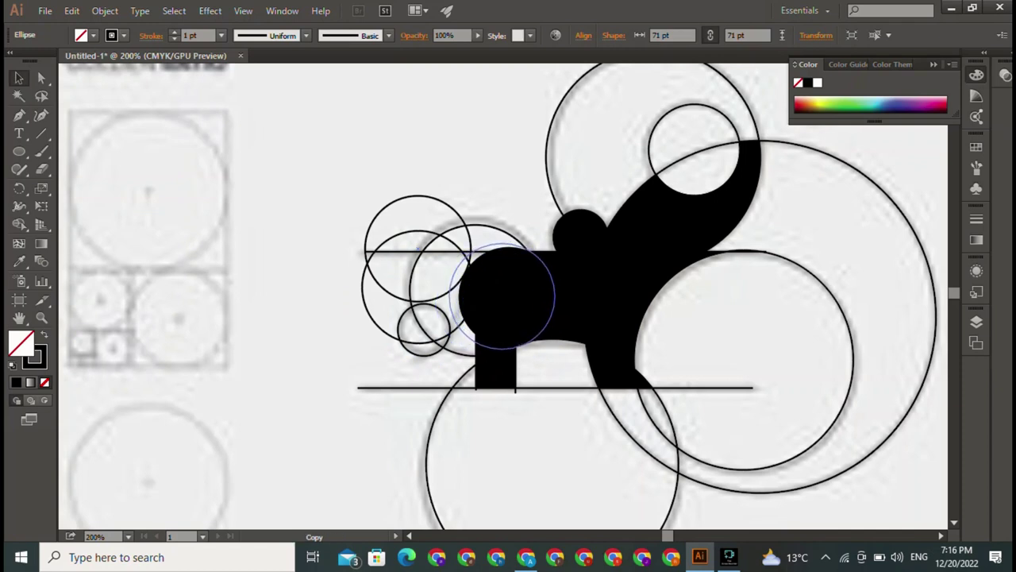
drag(506, 246, 502, 245)
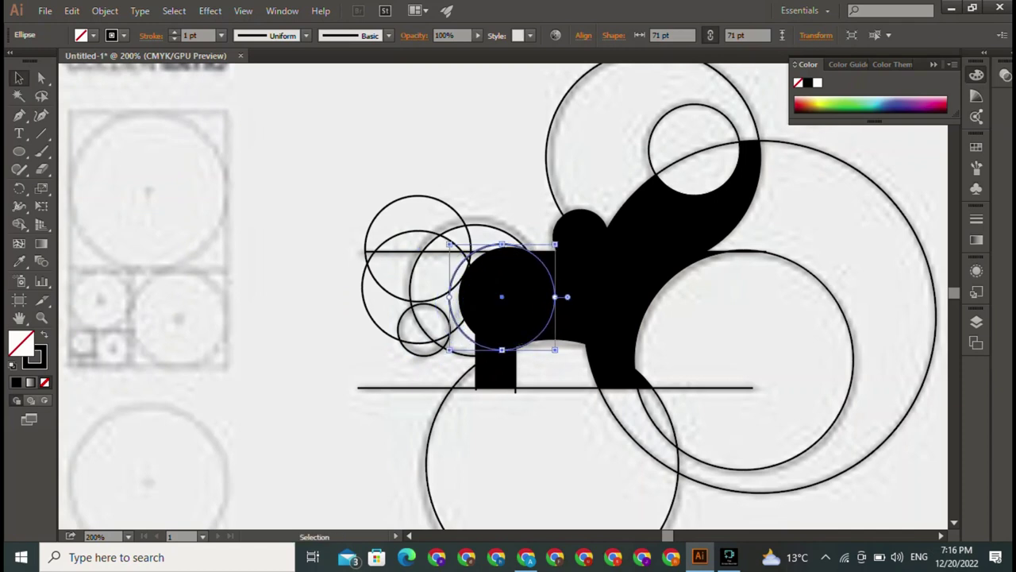
Step: Merge the 71 pt circle copy and the white sliver beside it into the black body
key(ctrl+a)
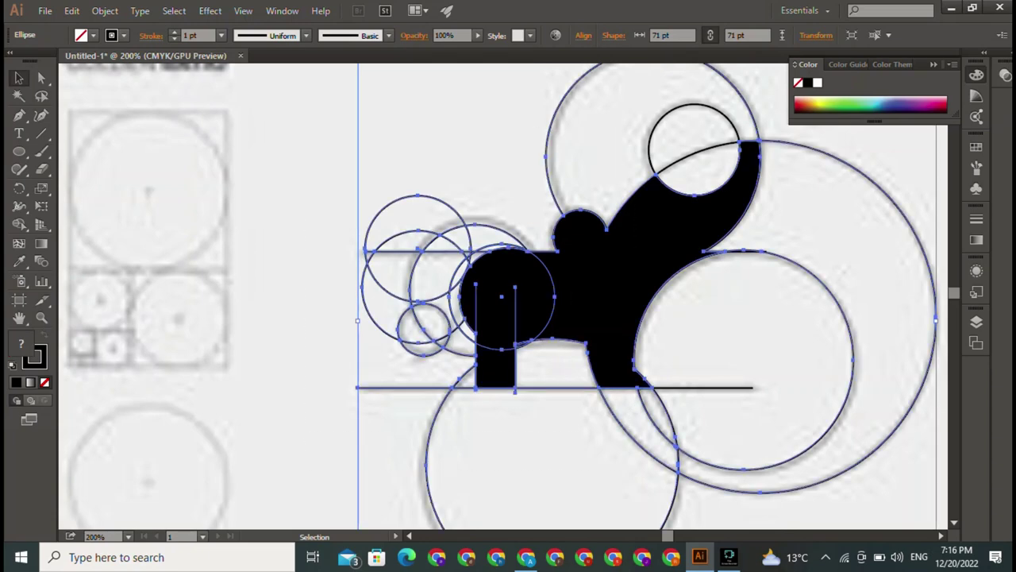
key(shift+m)
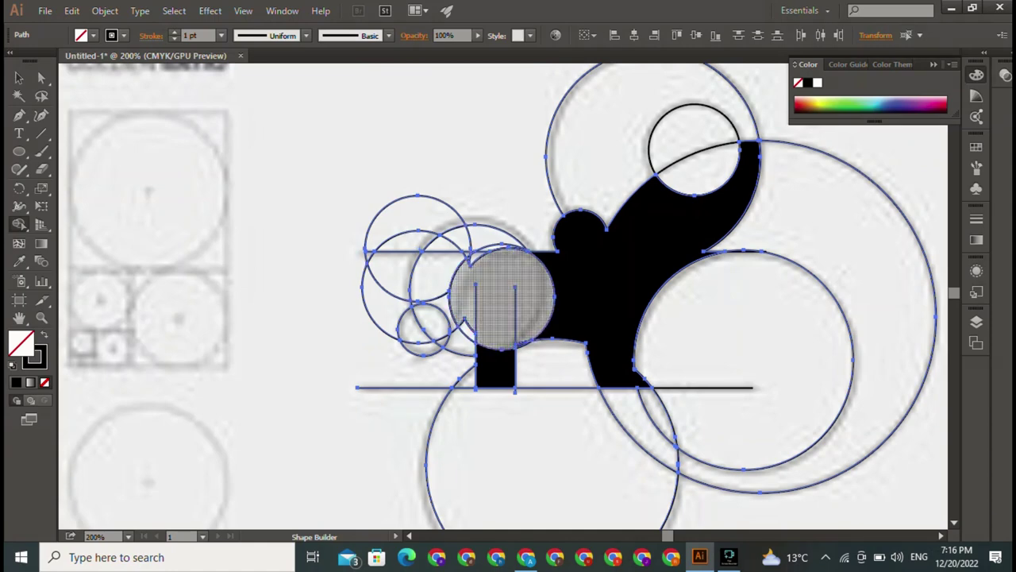
click(500, 297)
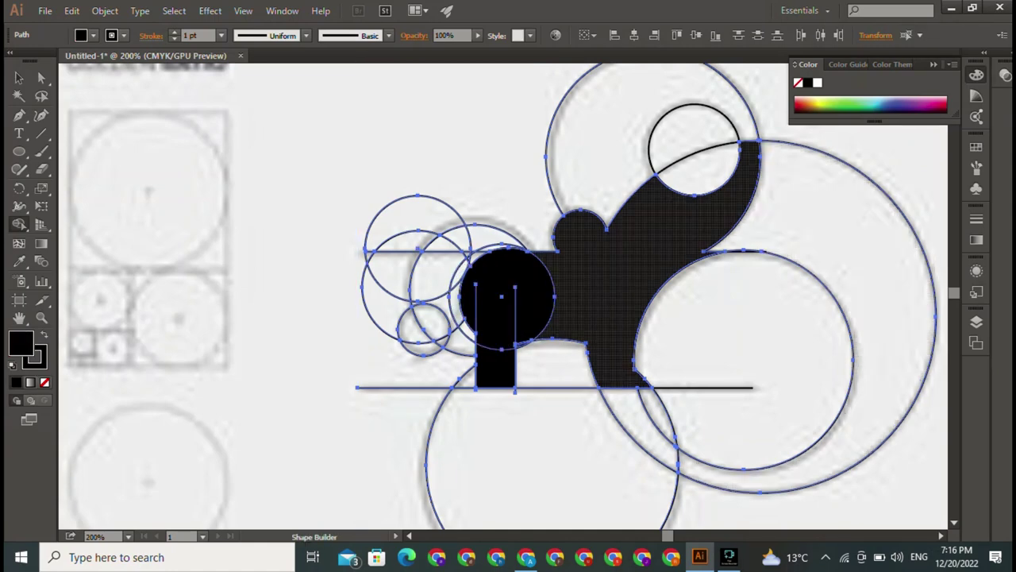
click(502, 300)
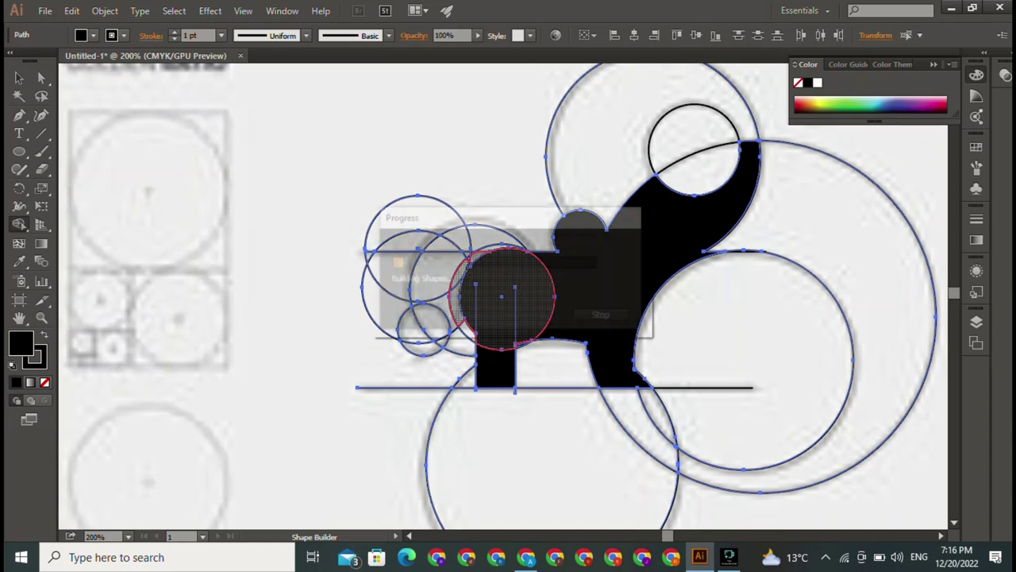
click(501, 299)
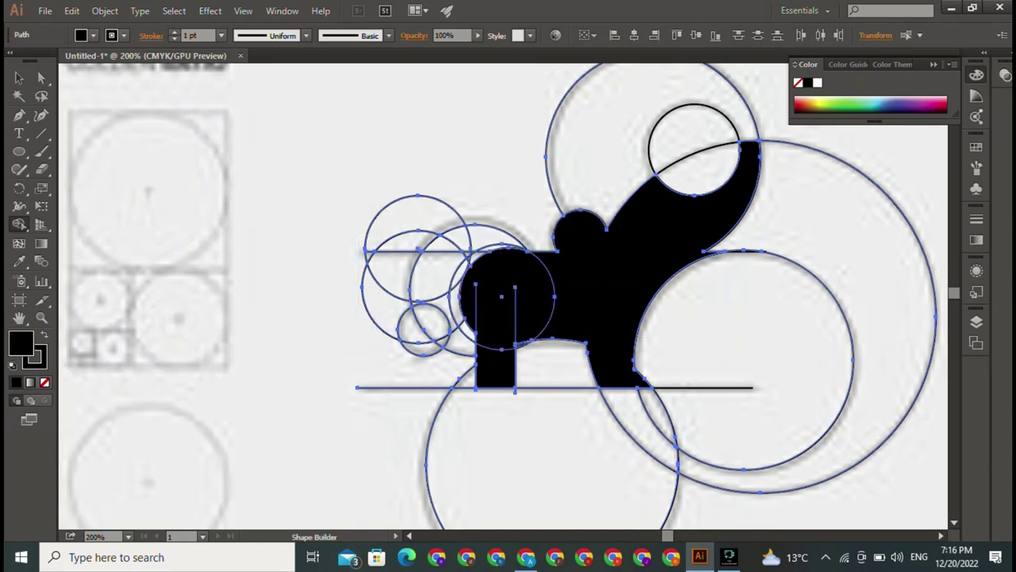
click(458, 294)
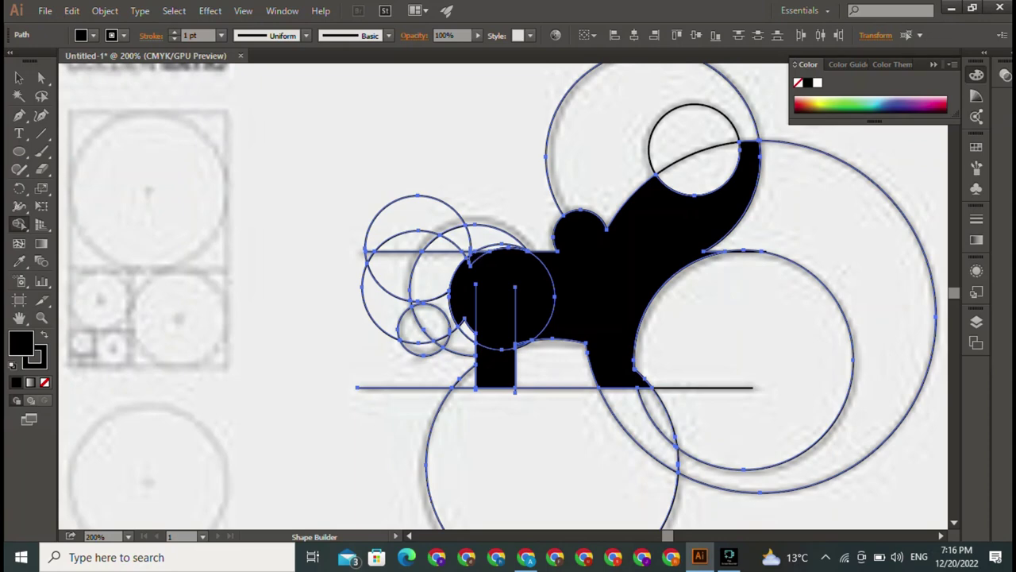
Step: Merge the notch region and the left sliver into the black body
scroll(505, 294, up, 1)
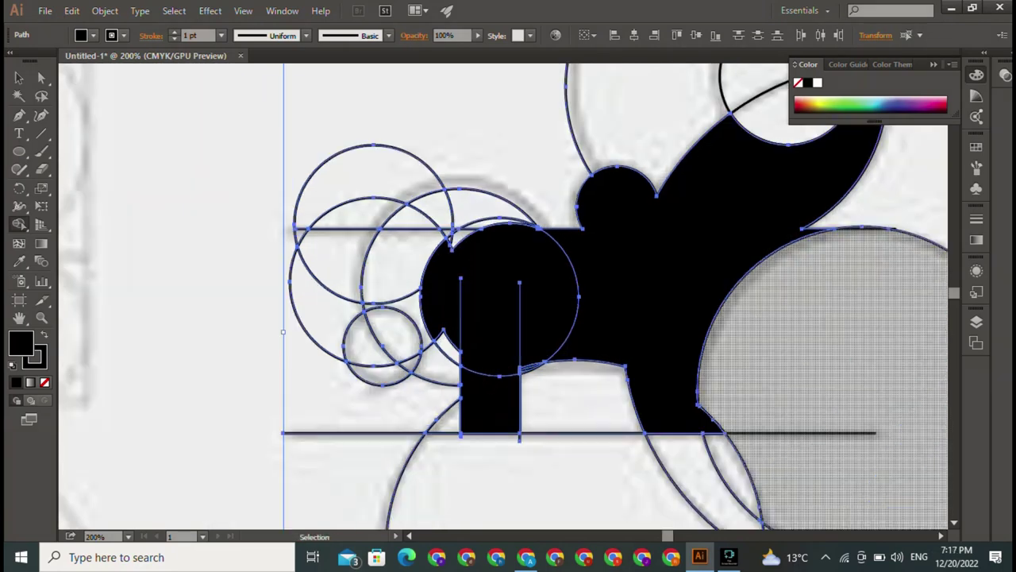
scroll(505, 295, up, 3)
scroll(505, 295, up, 1)
drag(397, 238, 568, 448)
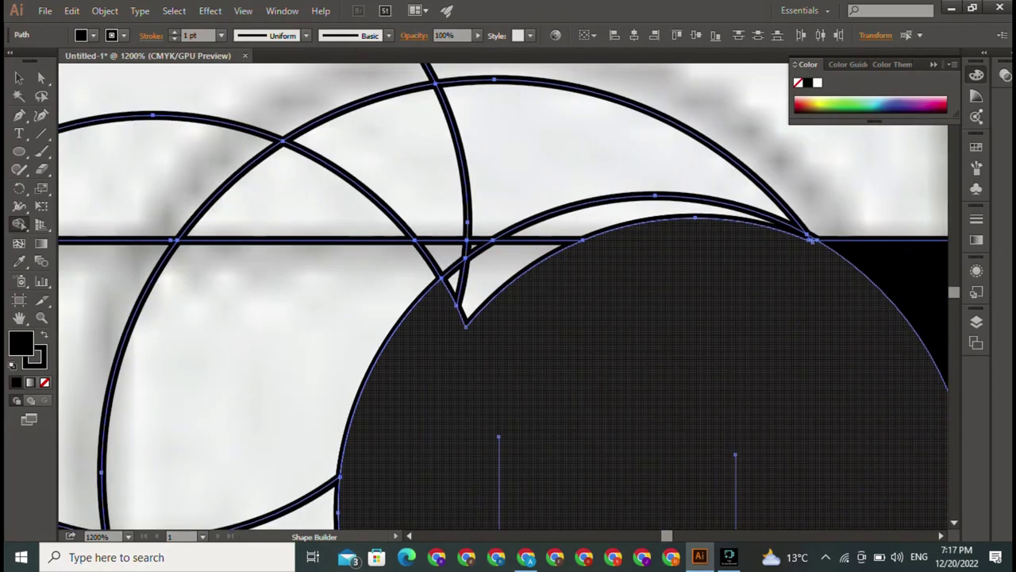
key(space)
key(space)
click(604, 381)
scroll(508, 294, down, 5)
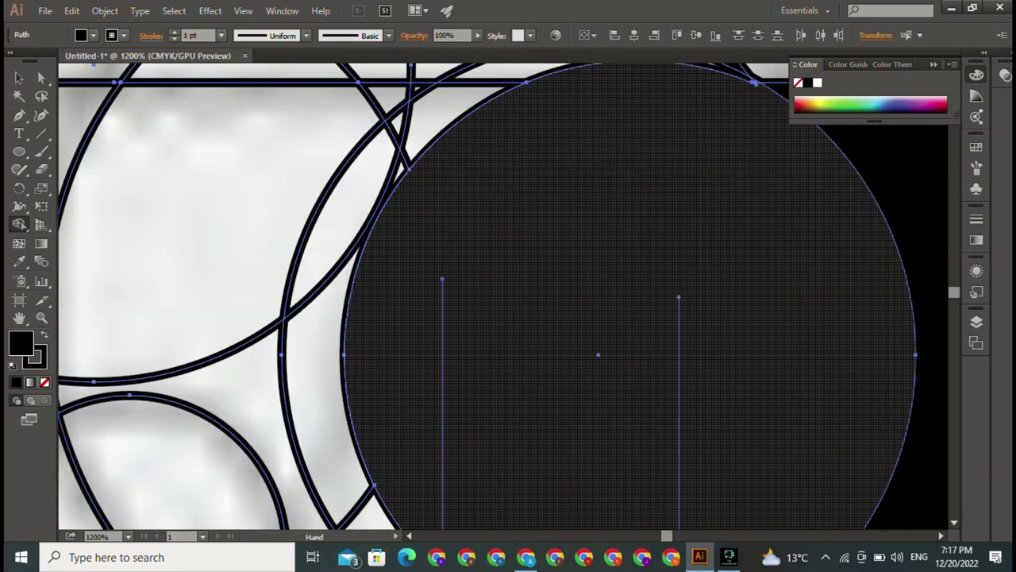
scroll(508, 294, right, 2)
click(290, 350)
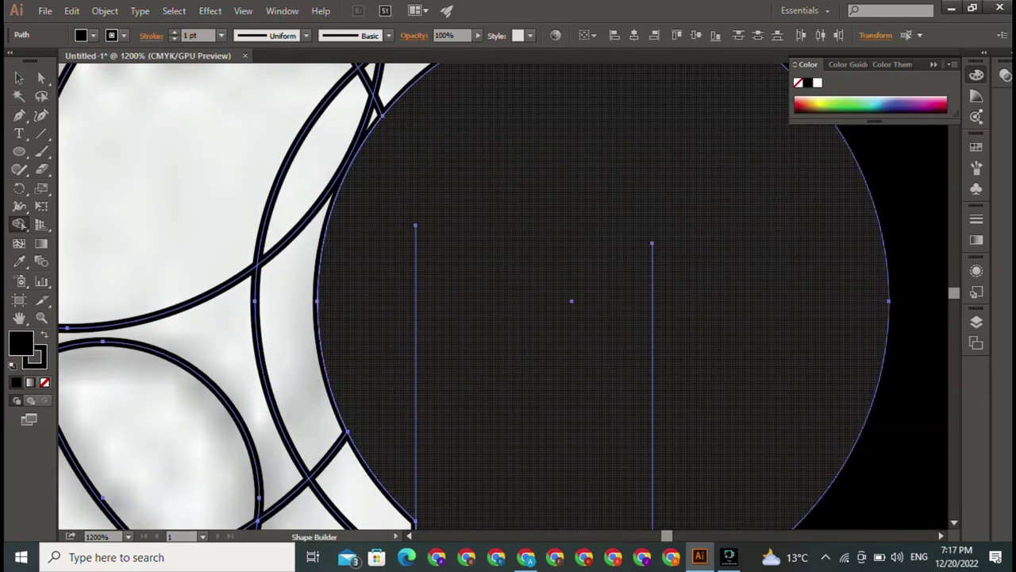
Step: Select the big black circle with surrounding arcs, try merging the left strip, then undo it
key(v)
scroll(508, 293, left, 1)
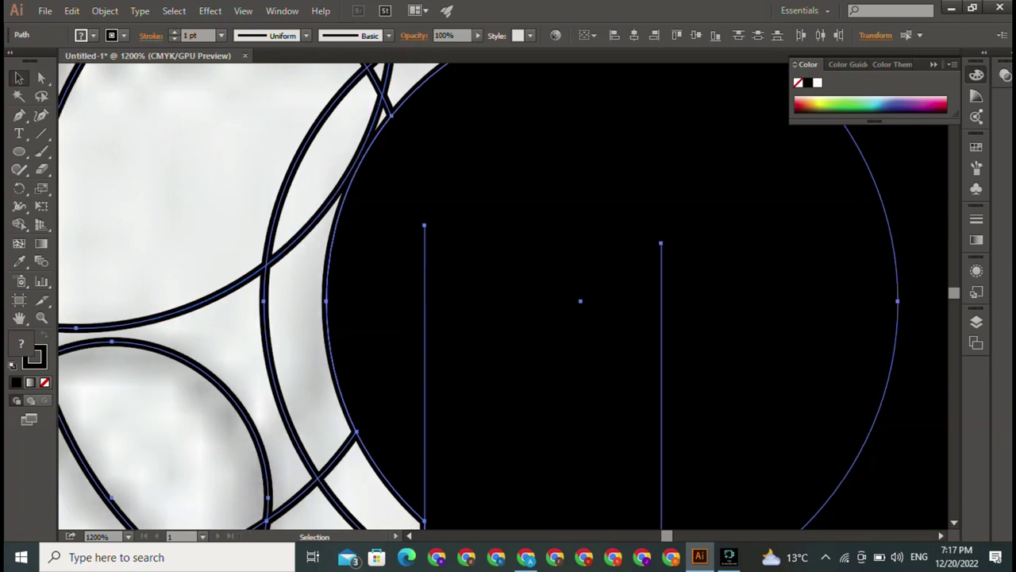
key(ctrl+shift+a)
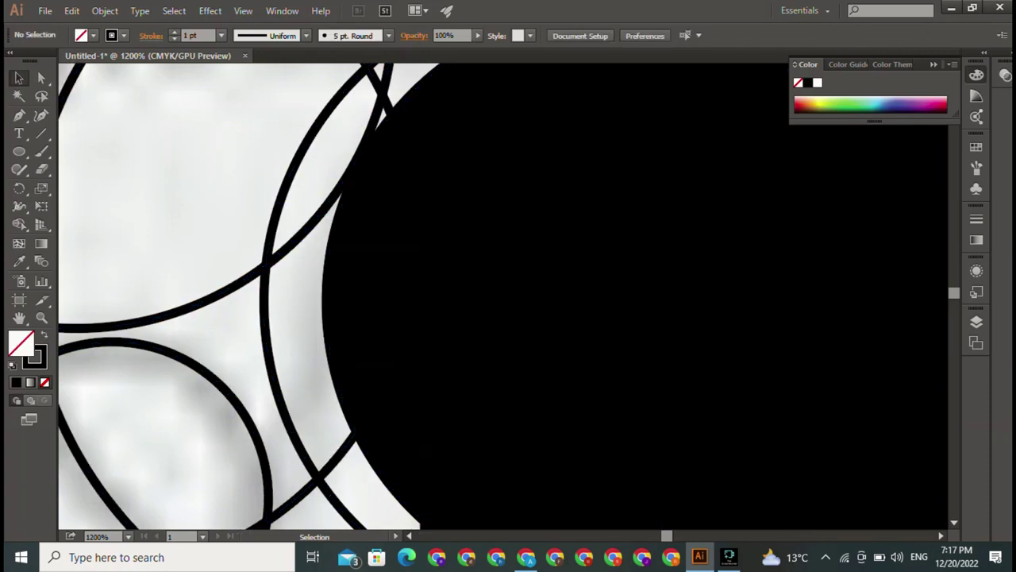
click(159, 314)
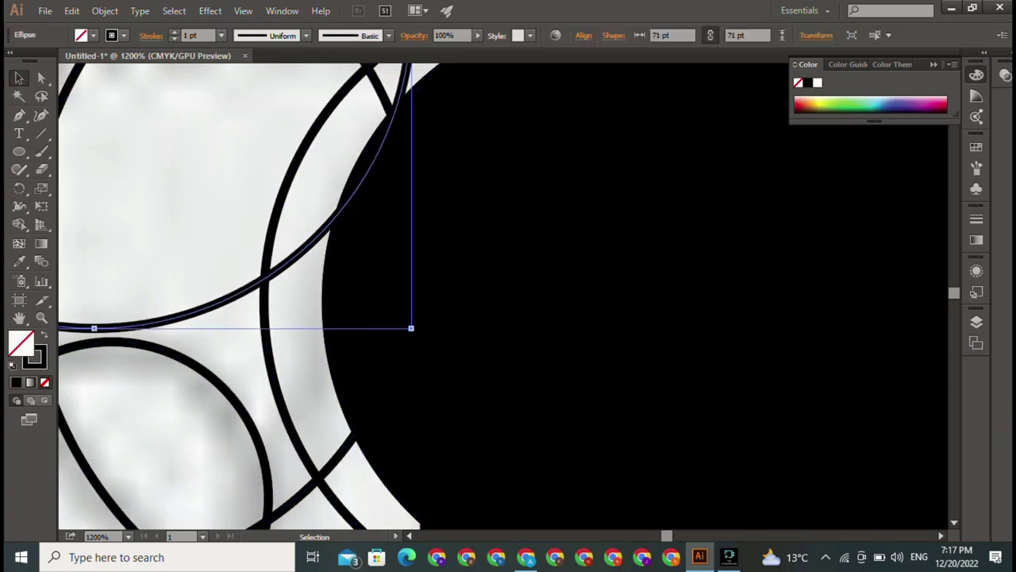
click(327, 302)
drag(182, 154, 329, 227)
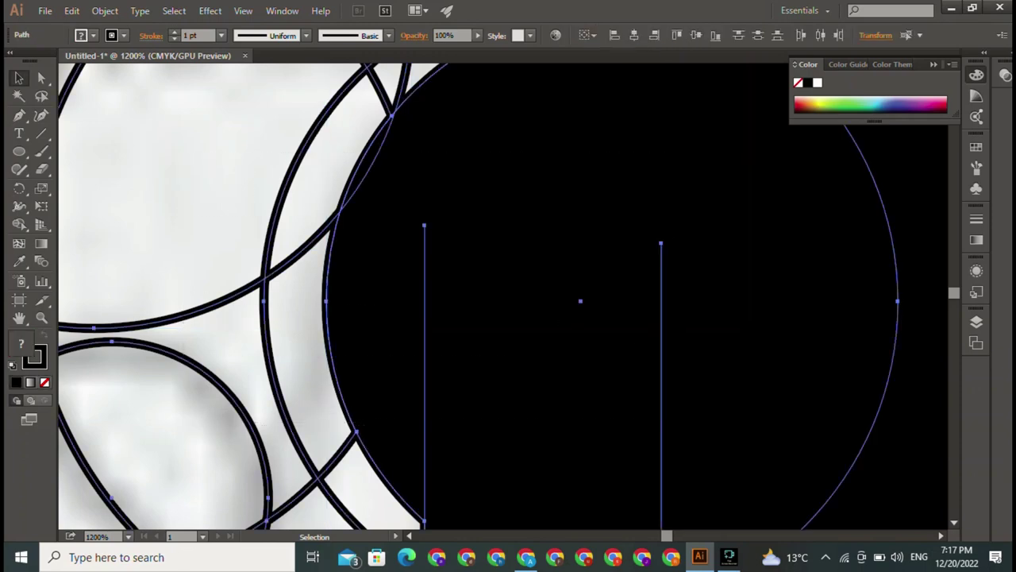
key(shift+m)
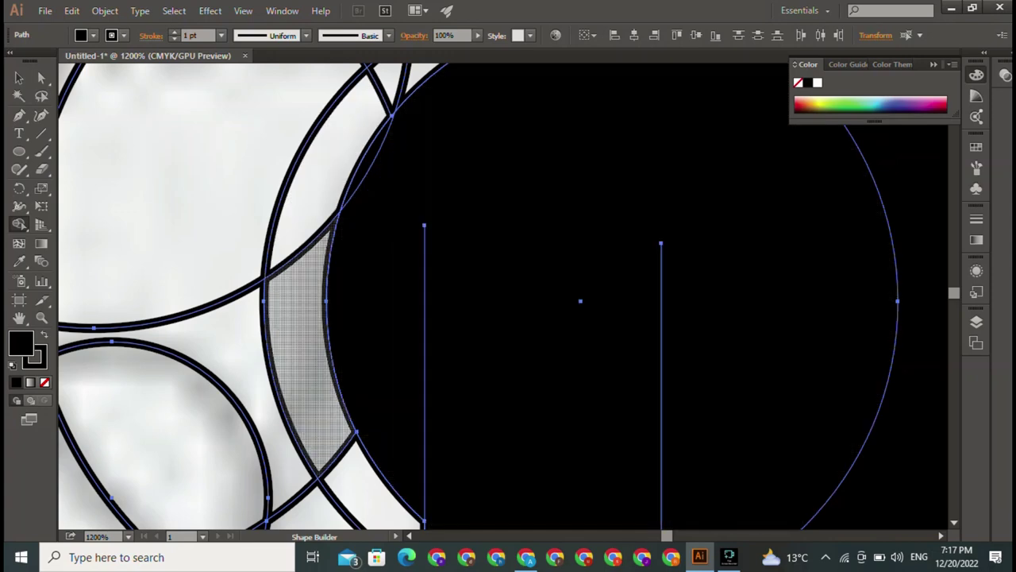
drag(294, 318, 381, 310)
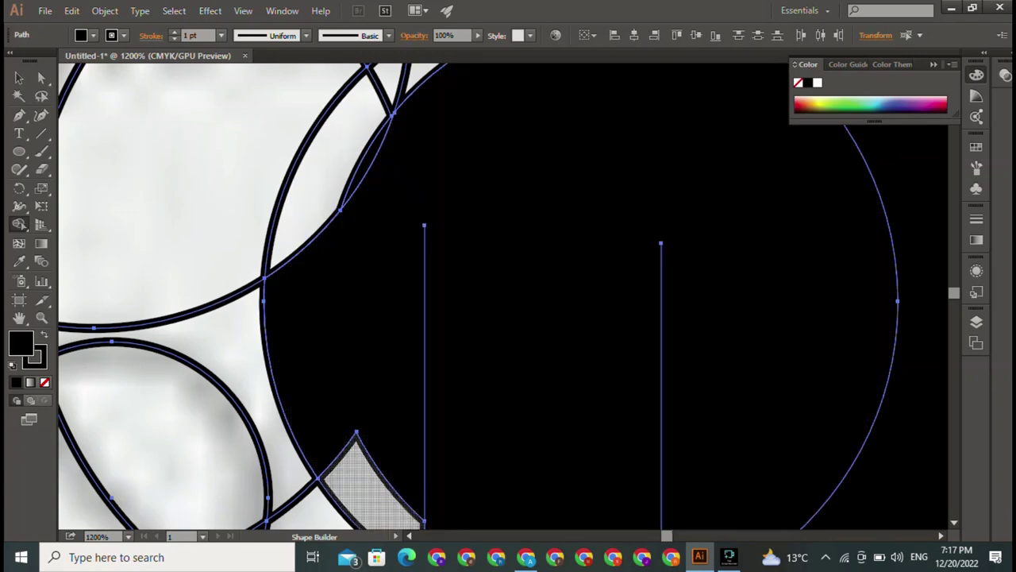
scroll(556, 277, down, 5)
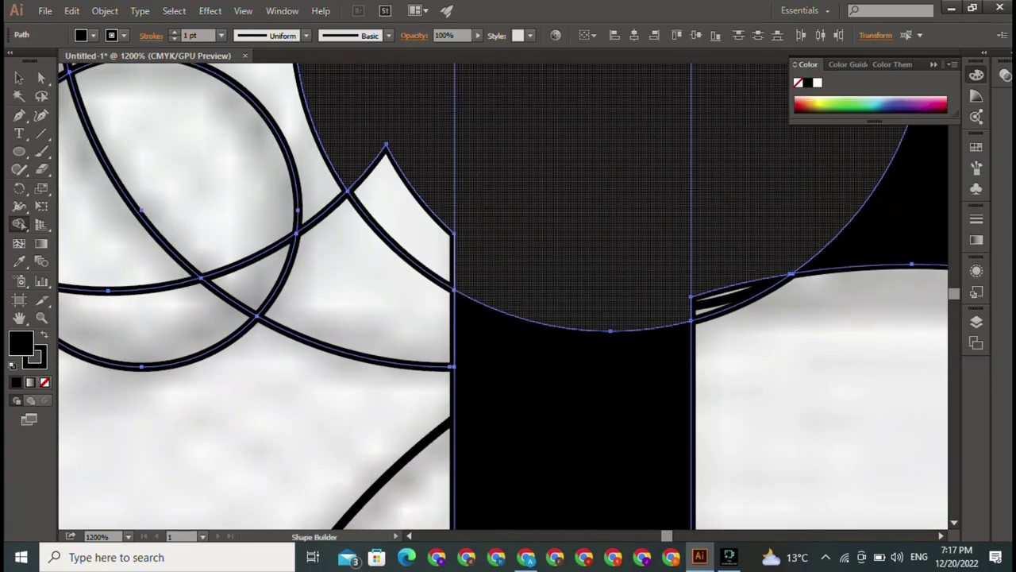
scroll(504, 294, up, 5)
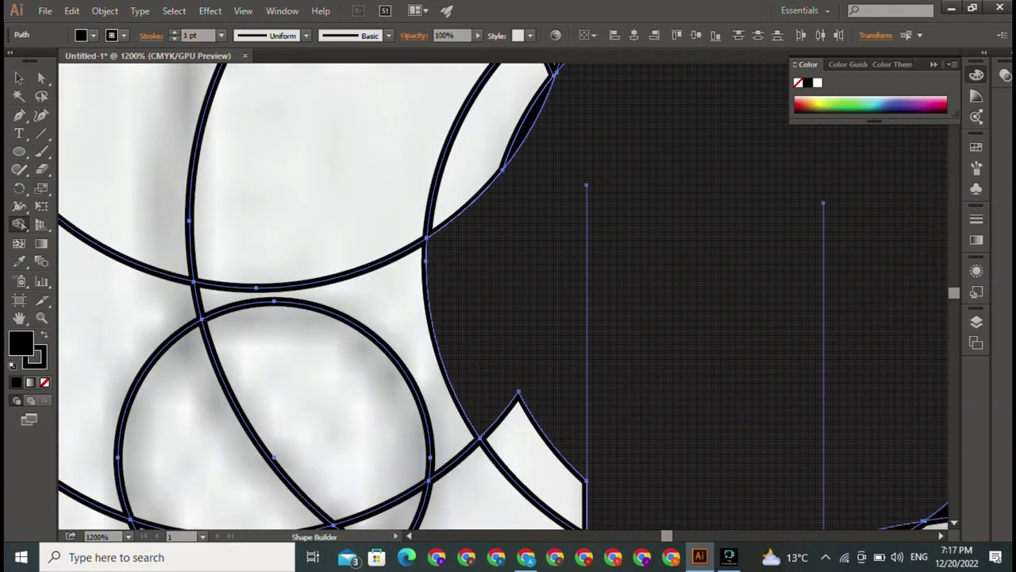
key(ctrl+z)
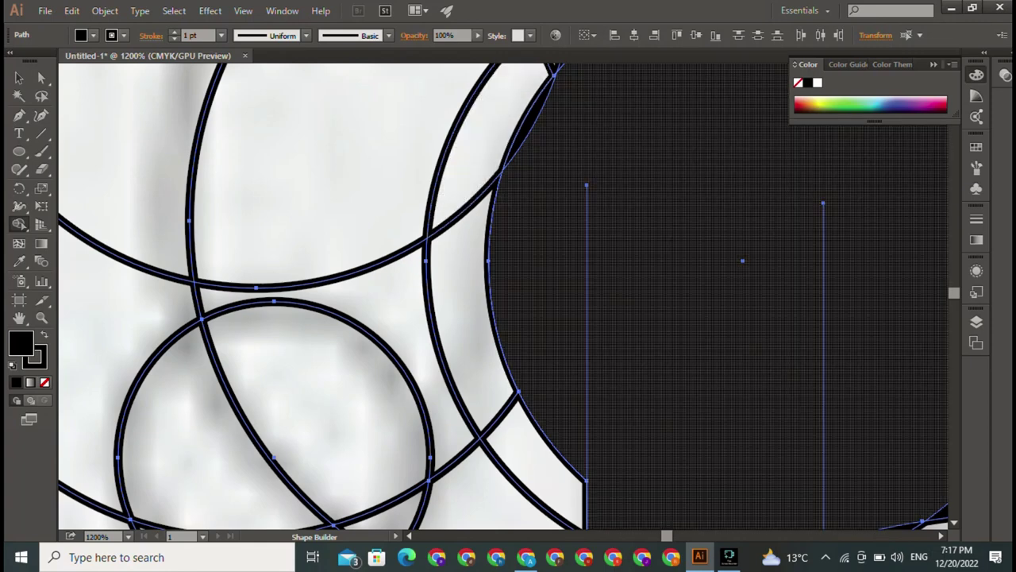
Step: Merge the circle region just below the upper guide line into the black body
drag(587, 357, 433, 179)
drag(719, 273, 721, 310)
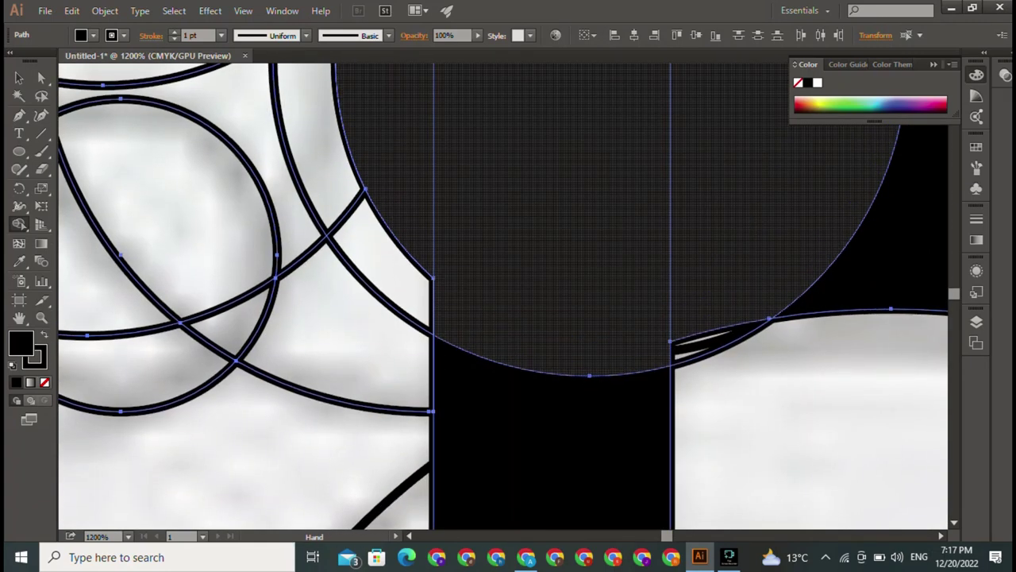
click(721, 310)
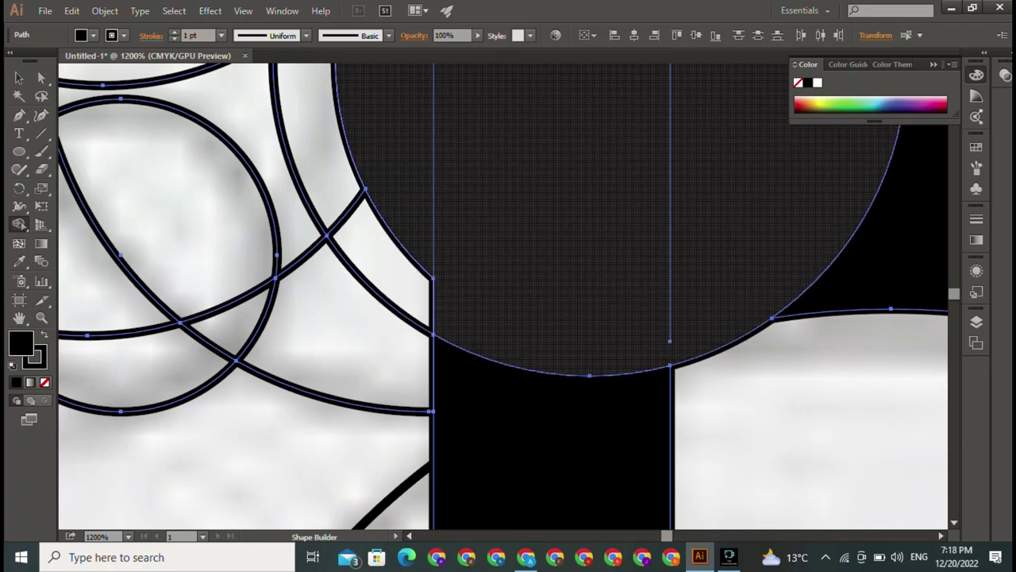
scroll(503, 297, right, 5)
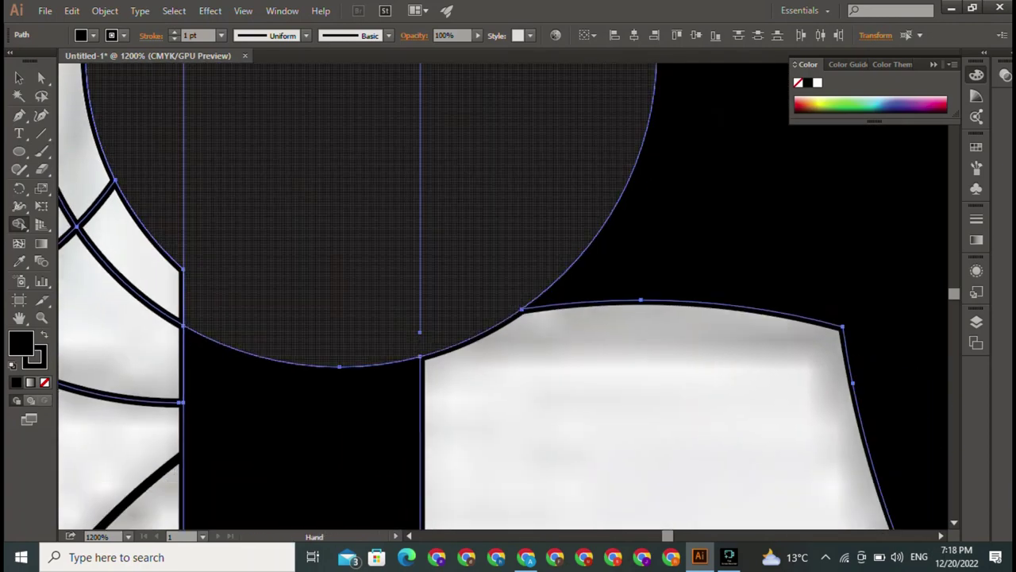
scroll(503, 296, up, 6)
scroll(504, 297, left, 3)
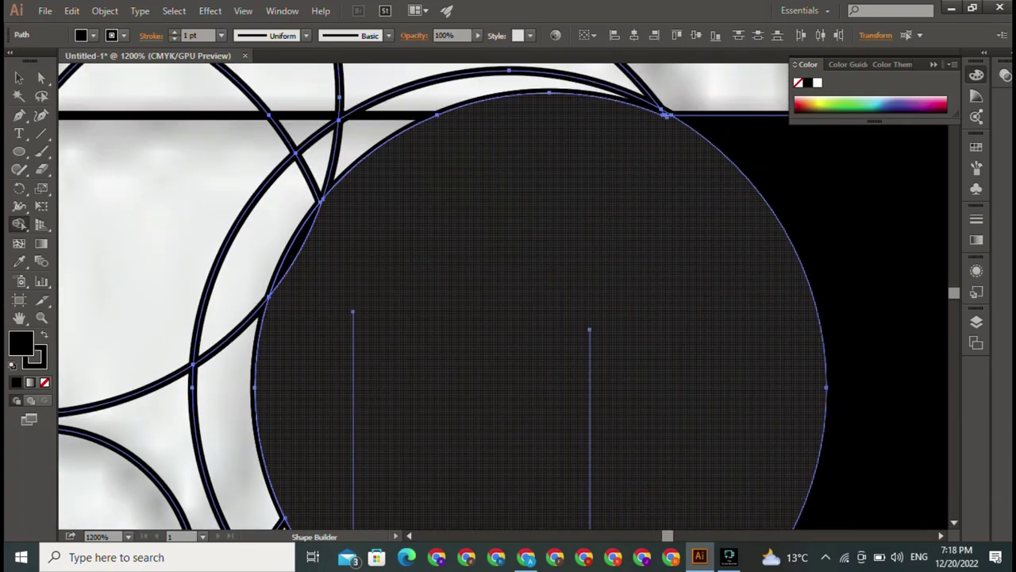
scroll(503, 296, right, 2)
scroll(503, 296, up, 1)
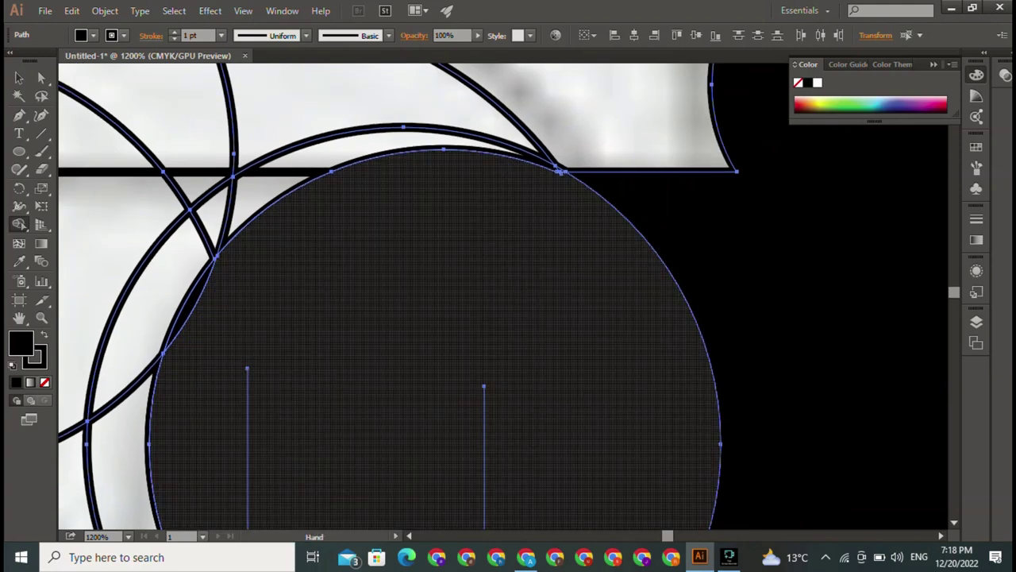
scroll(503, 296, up, 1)
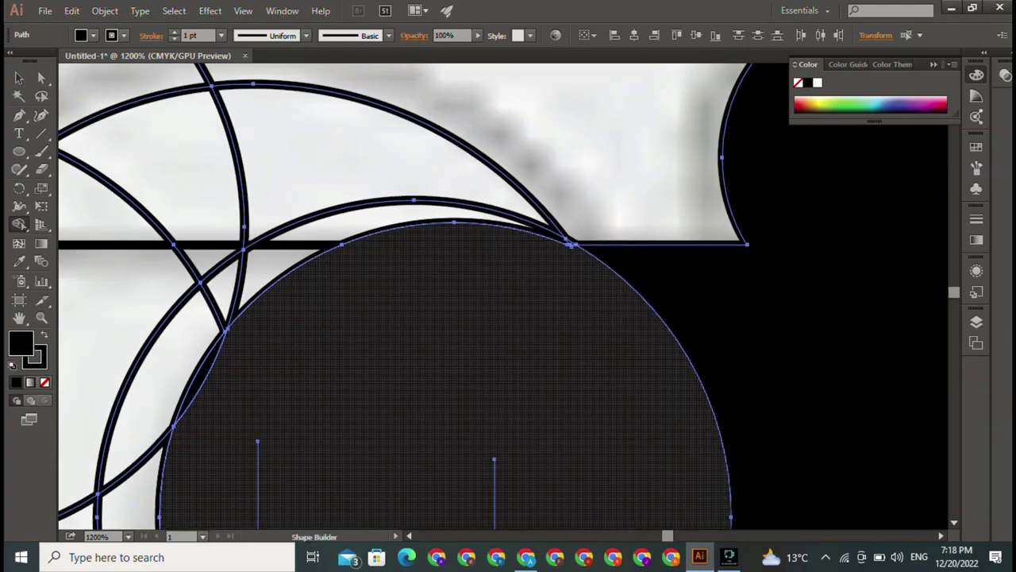
scroll(531, 208, up, 3)
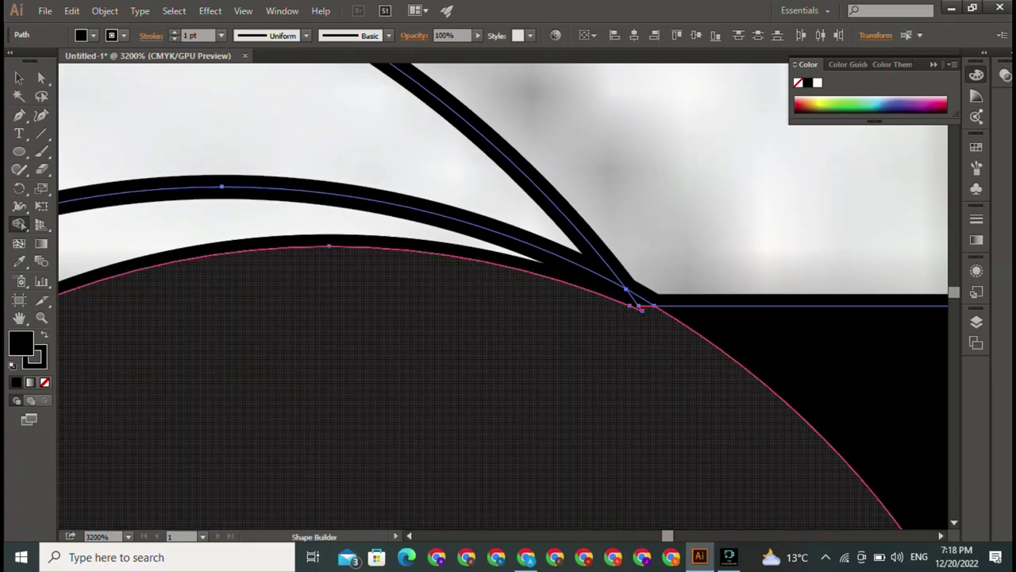
Step: Try merging the upper band, undo it, deselect everything and zoom out
drag(397, 357, 238, 211)
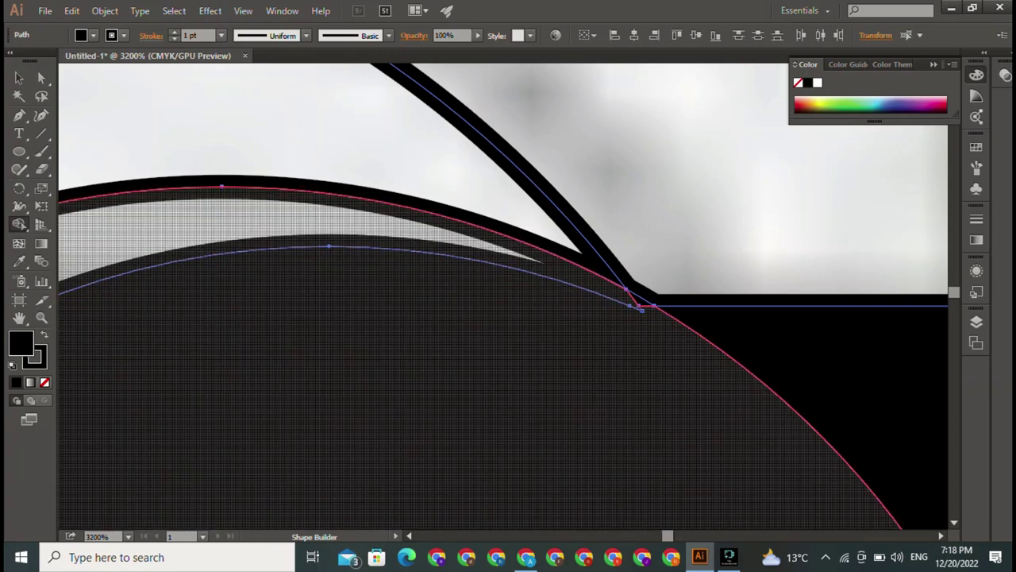
drag(238, 208, 238, 333)
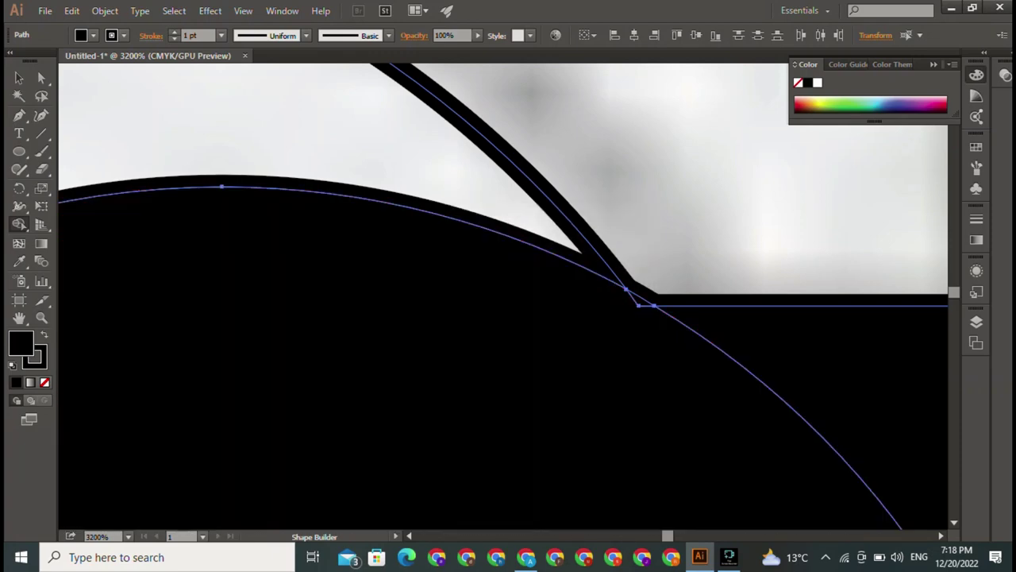
key(ctrl+z)
key(v)
key(ctrl+shift+a)
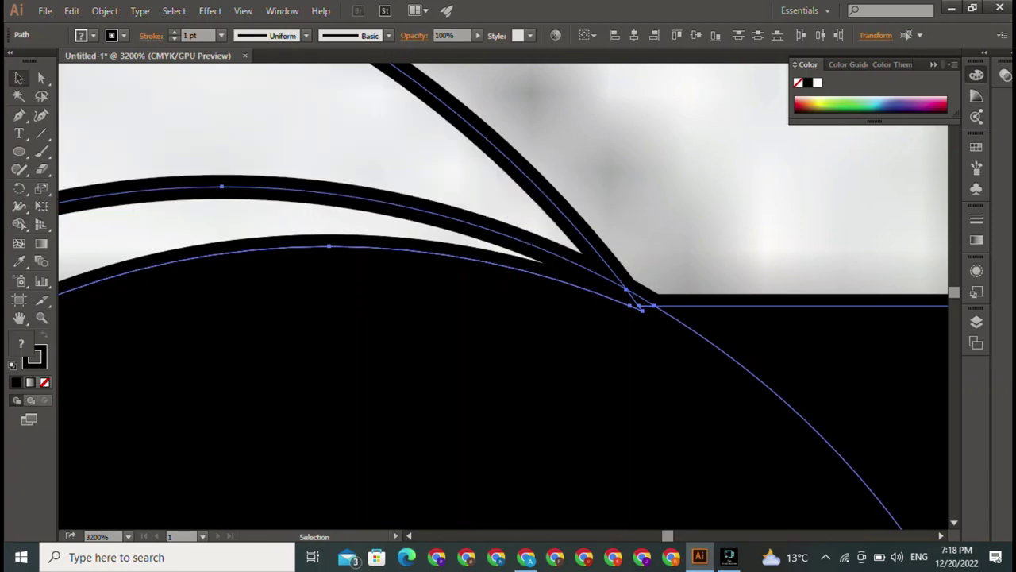
key(ctrl+minus)
key(ctrl+minus)
Step: Select the black body together with the construction circles
key(ctrl+minus)
key(ctrl+minus)
key(ctrl+minus)
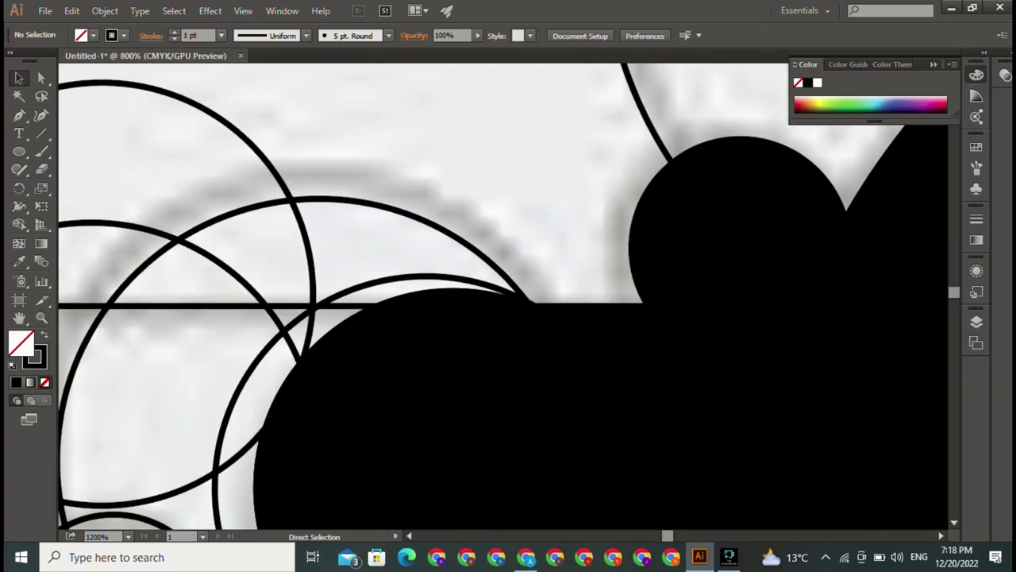
key(ctrl+minus)
key(ctrl+minus)
key(ctrl+minus)
click(476, 341)
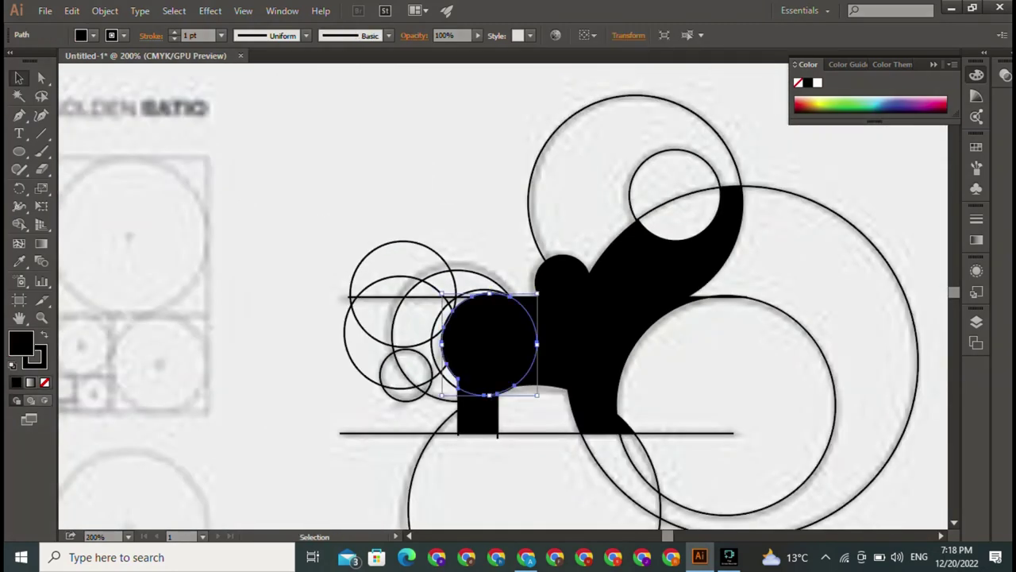
click(278, 199)
click(635, 254)
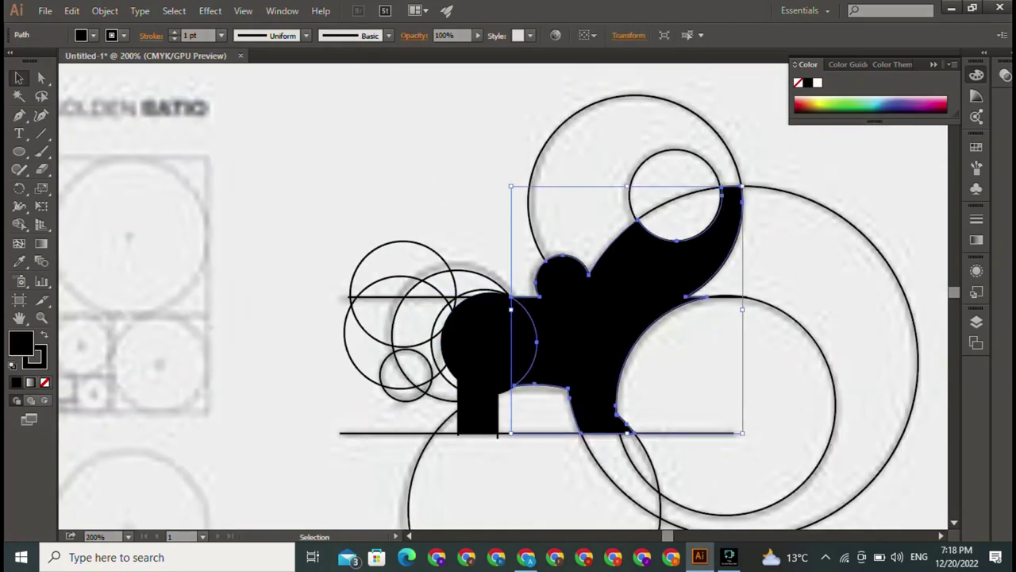
click(476, 333)
click(635, 254)
drag(340, 163, 750, 524)
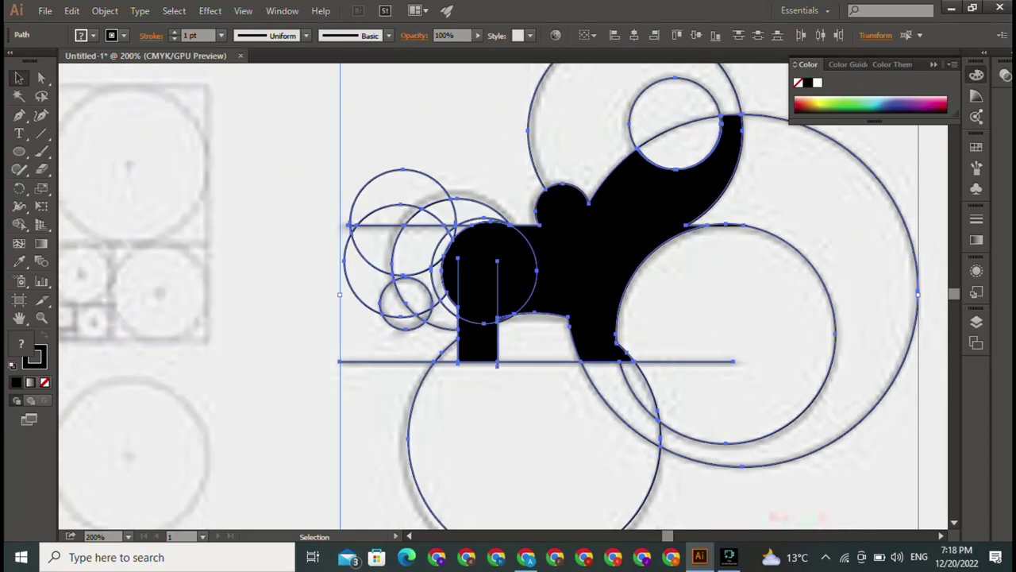
Step: Merge the front leg rectangle into the body and move the silhouette to the lower left
click(19, 224)
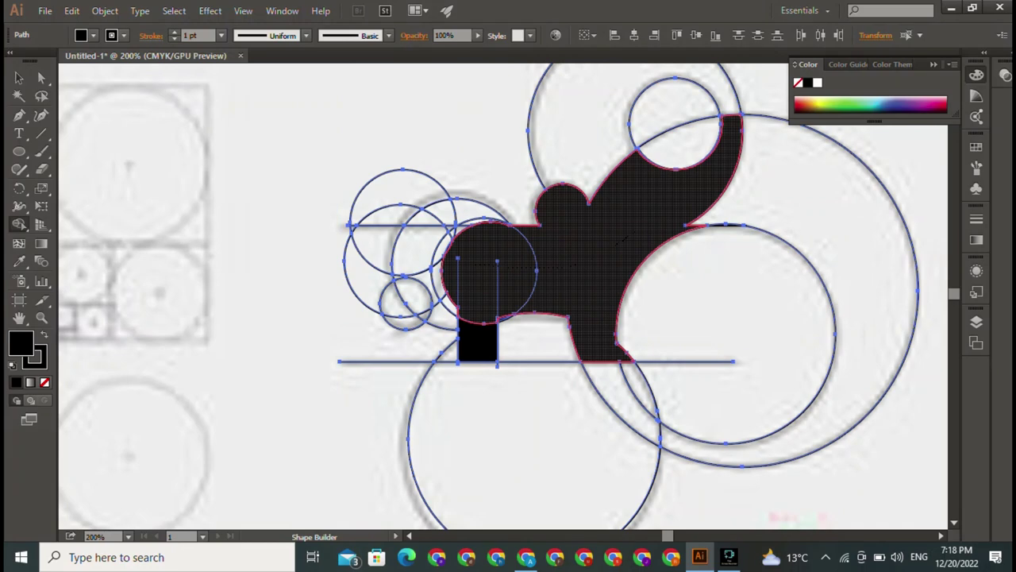
drag(621, 240, 476, 341)
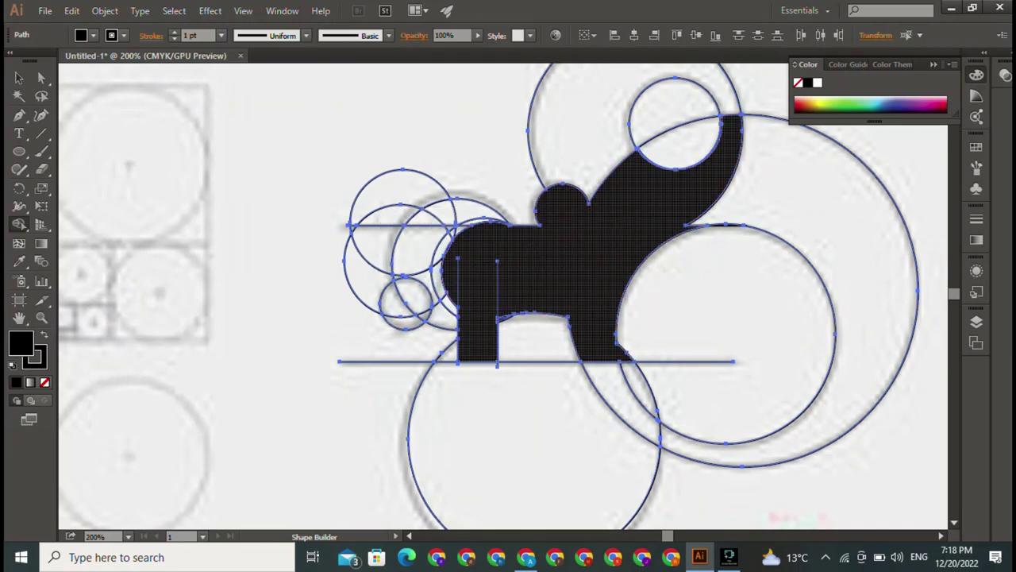
key(v)
key(ctrl+shift+a)
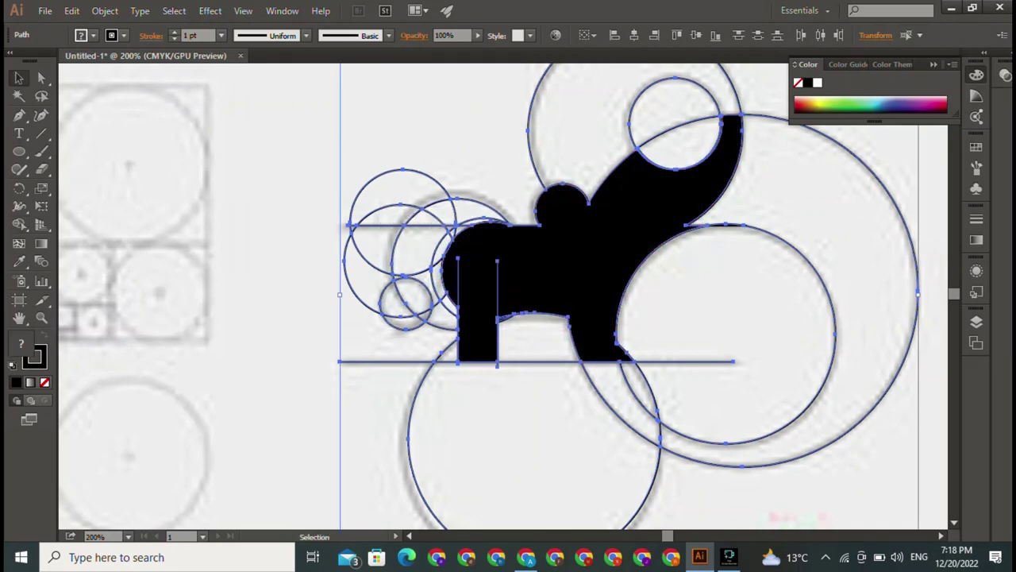
mouse_move(516, 270)
mouse_down()
mouse_move(209, 299)
mouse_move(19, 455)
mouse_up()
Step: Convert the construction circles and lines into faint guides with Ctrl+5
drag(324, 151, 612, 341)
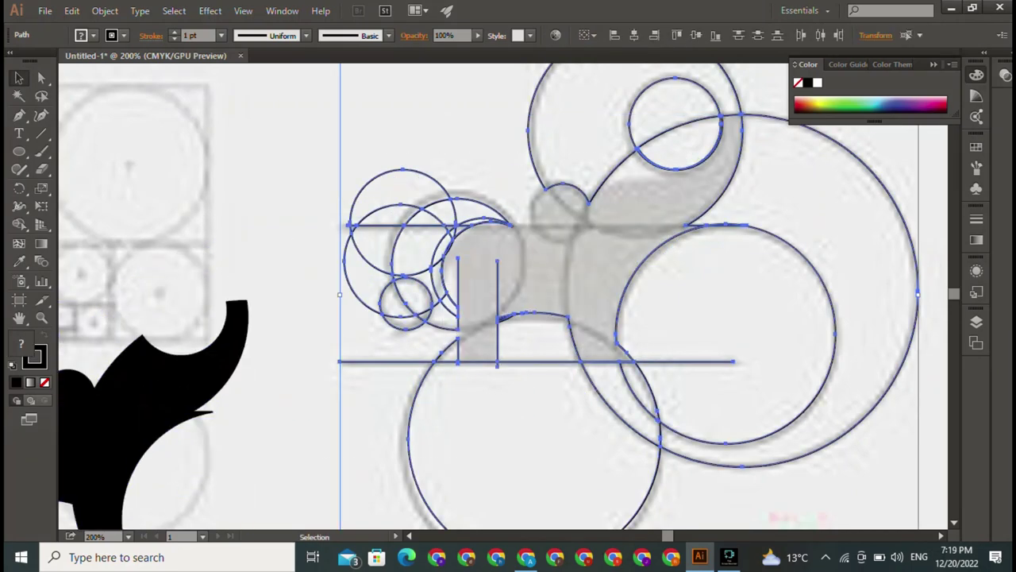
key(ctrl+5)
key(ctrl+shift+a)
drag(476, 294, 509, 313)
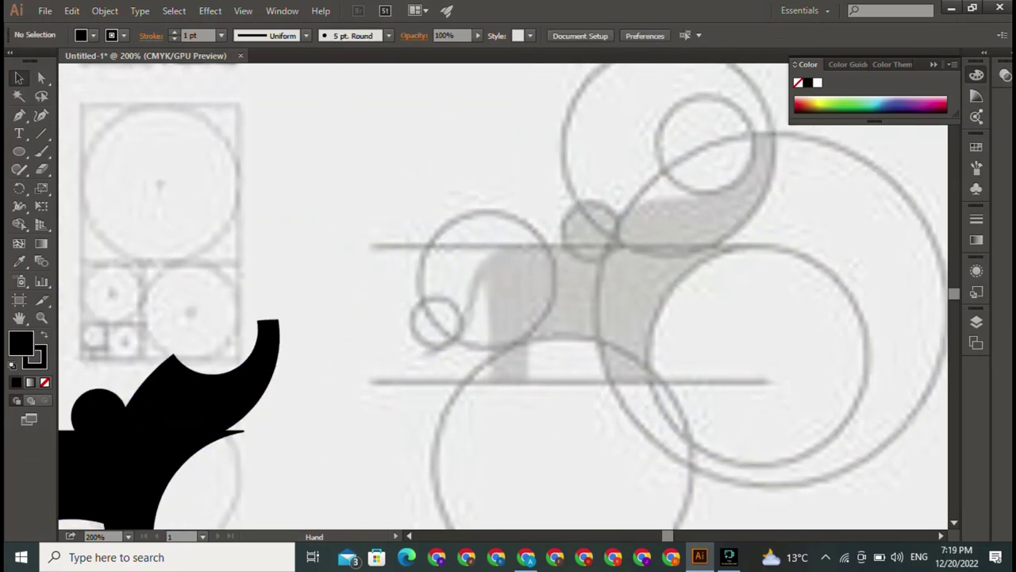
drag(239, 397, 674, 203)
drag(373, 294, 538, 293)
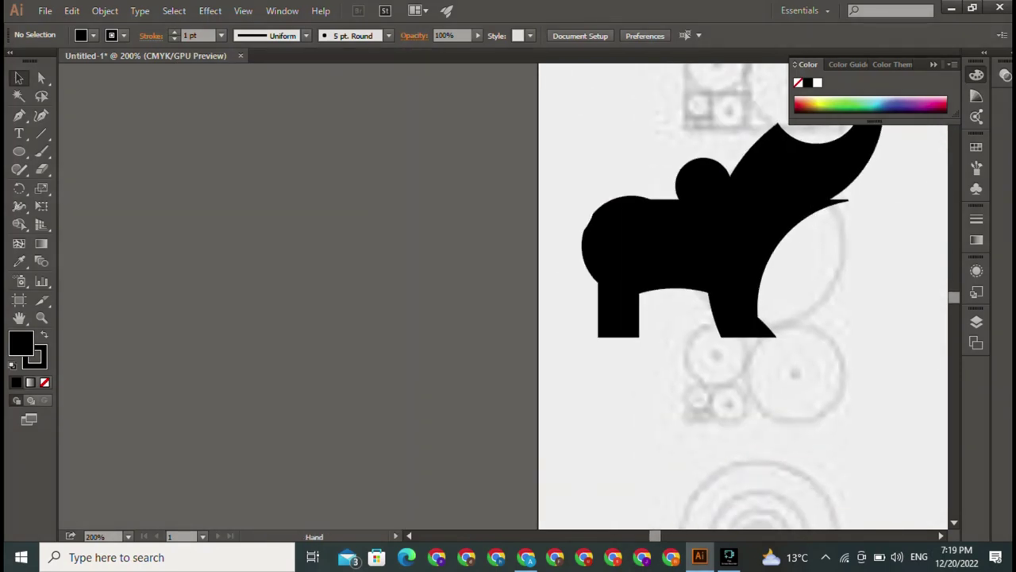
Step: Move the black elephant back over the faded guides and deselect it
key(ctrl+a)
mouse_move(715, 238)
mouse_down()
mouse_move(361, 276)
mouse_move(808, 222)
mouse_move(467, 324)
mouse_move(669, 237)
mouse_up()
mouse_move(555, 278)
mouse_down()
mouse_move(431, 354)
mouse_move(487, 399)
mouse_move(408, 320)
mouse_up()
key(ctrl+shift+a)
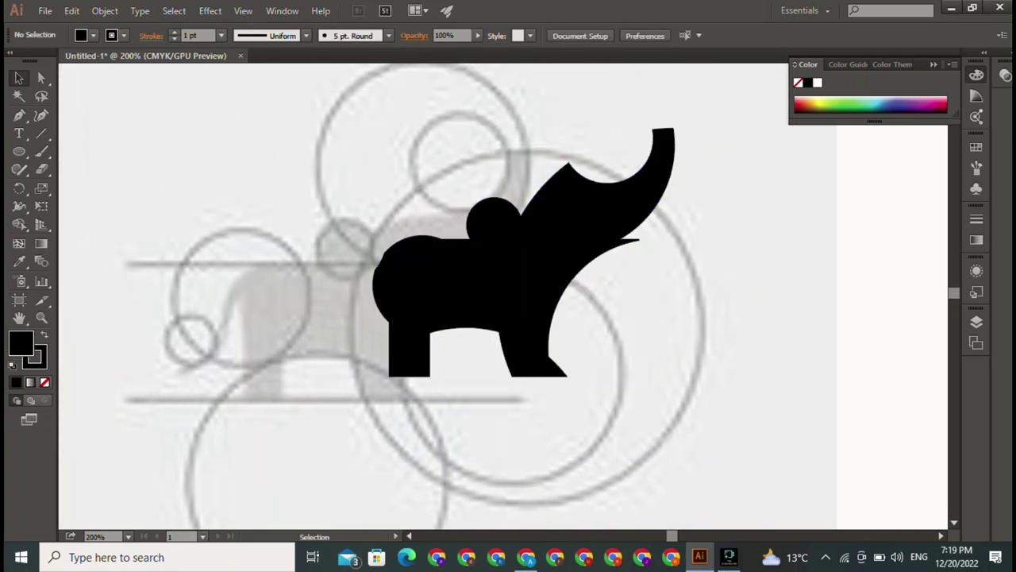
key(ctrl+a)
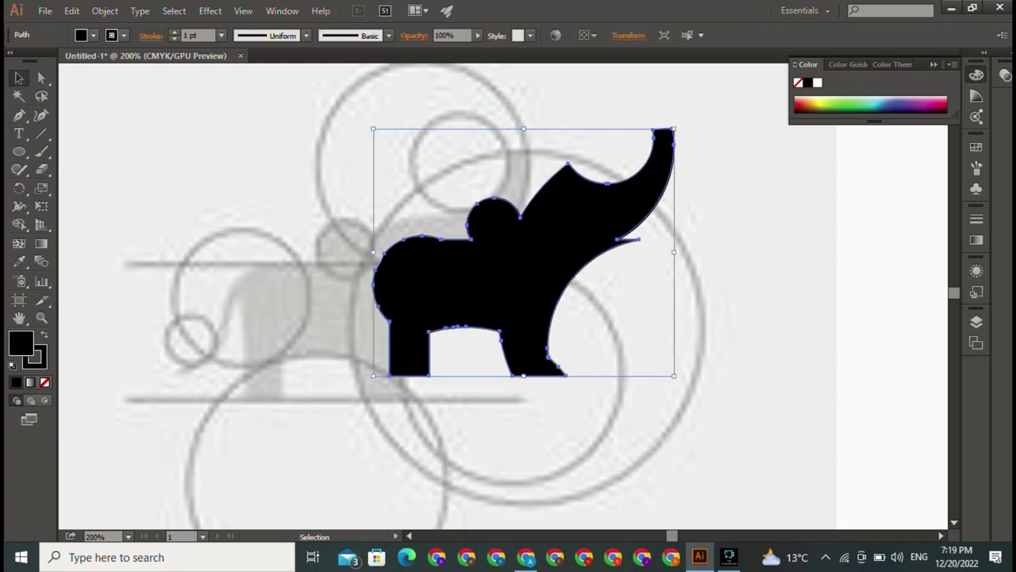
key(a)
key(v)
key(ctrl+shift+a)
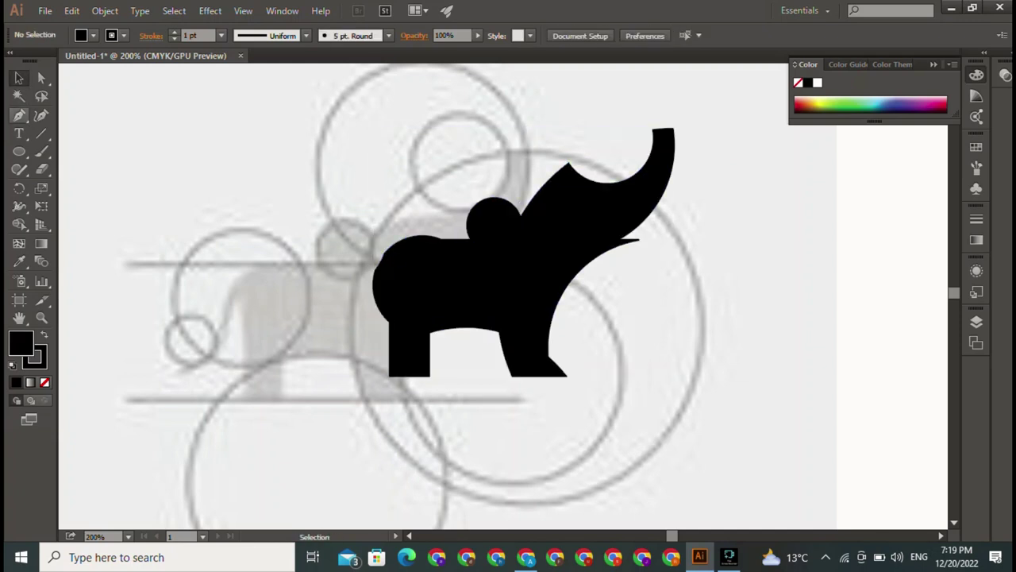
Step: Start a pen path along the trunk: tip, top edge, base and a curved notch anchor
key(p)
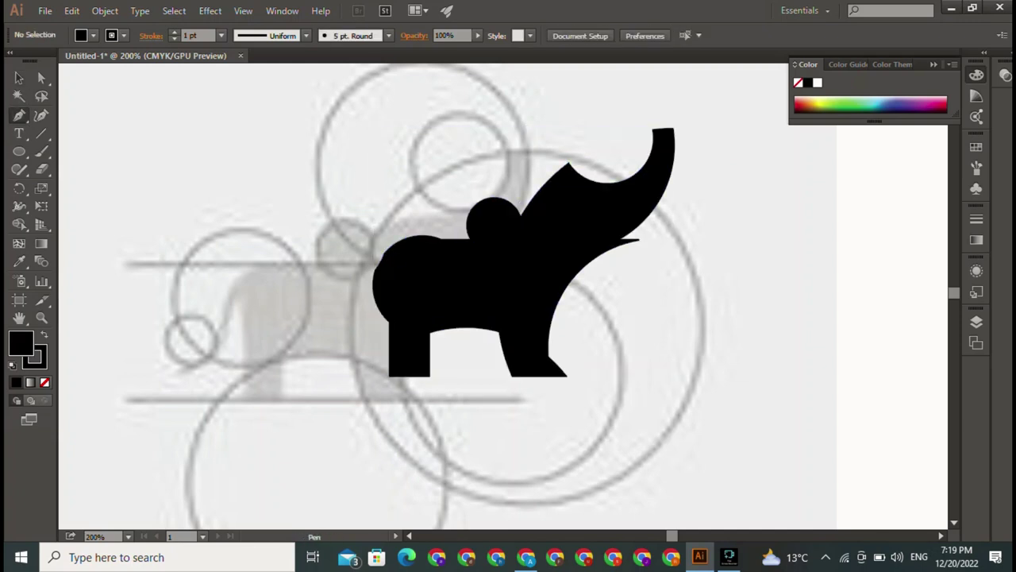
scroll(508, 302, up, 4)
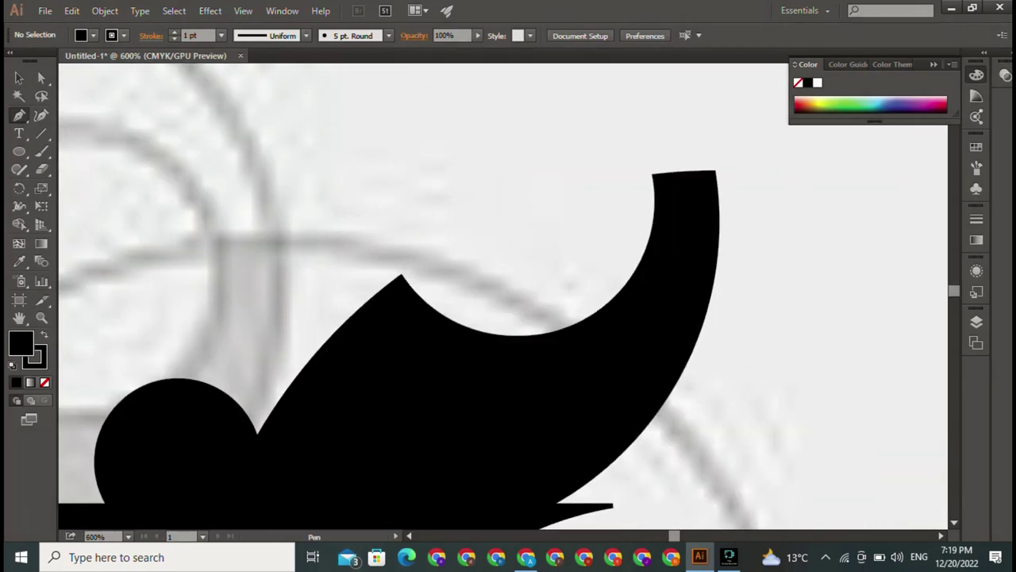
click(652, 174)
click(718, 171)
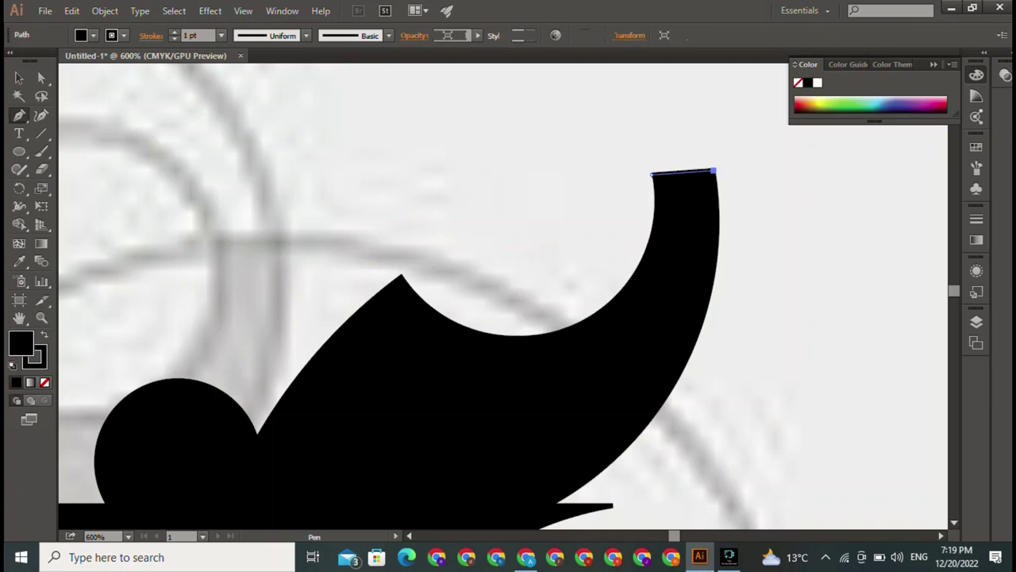
click(716, 170)
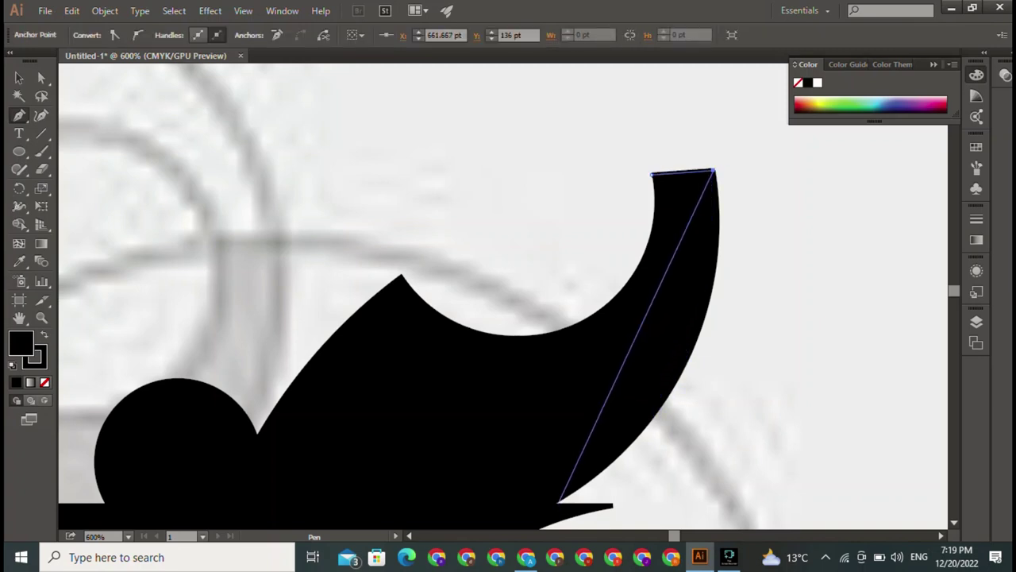
click(559, 500)
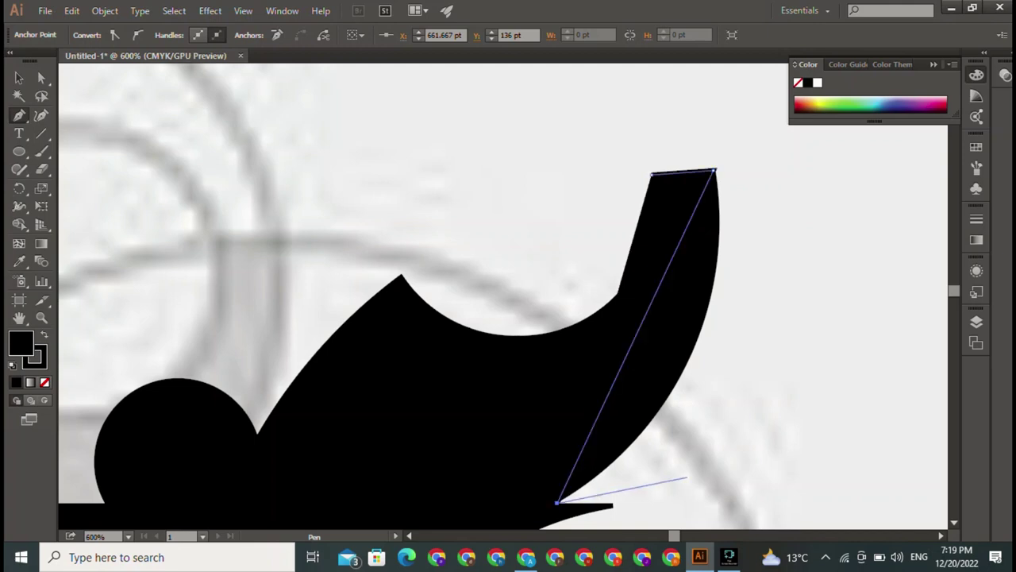
drag(684, 476, 805, 224)
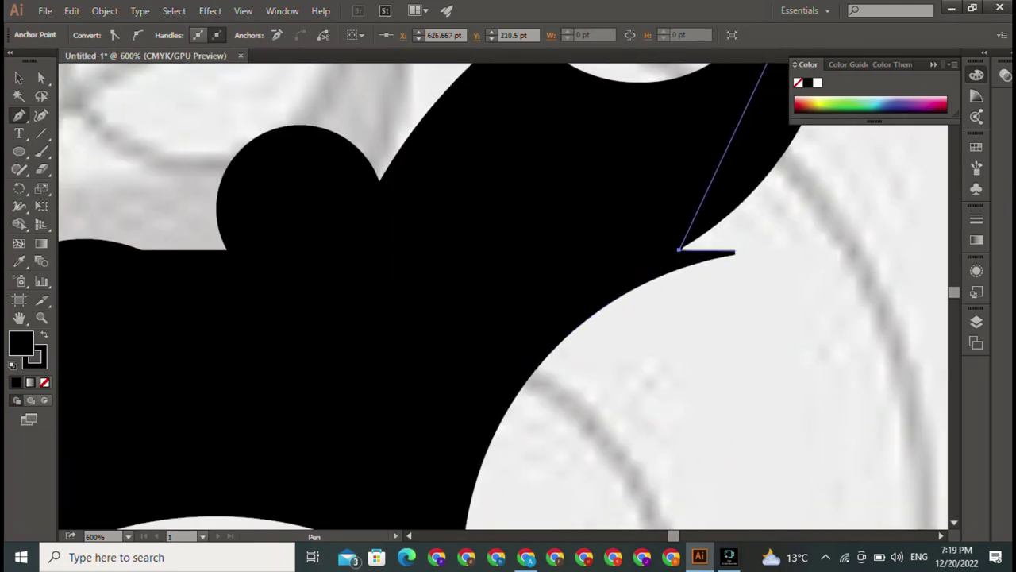
drag(734, 251, 736, 292)
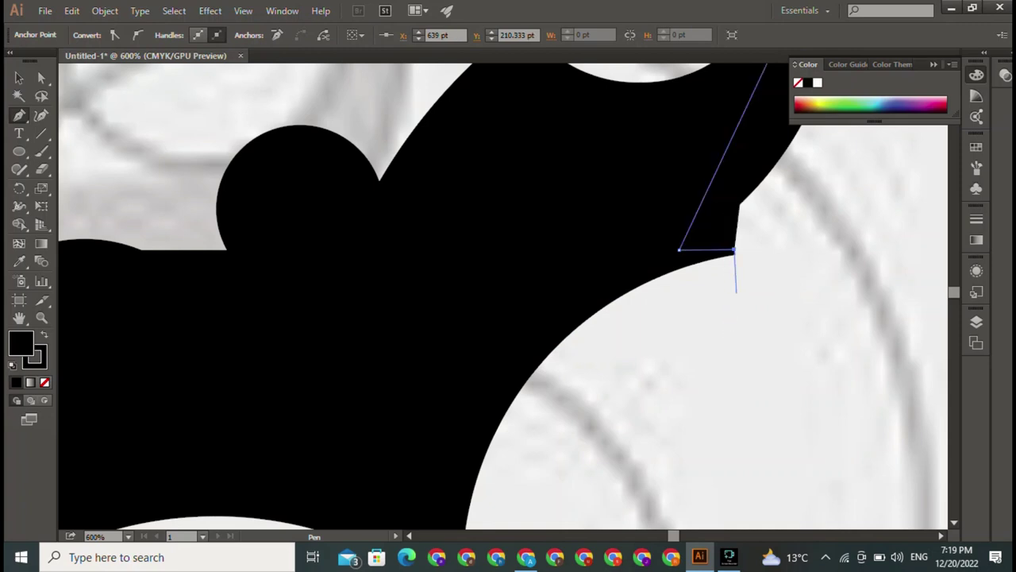
Step: Add anchors where the trunk meets the head bump and at its upper point
scroll(736, 292, up, 3)
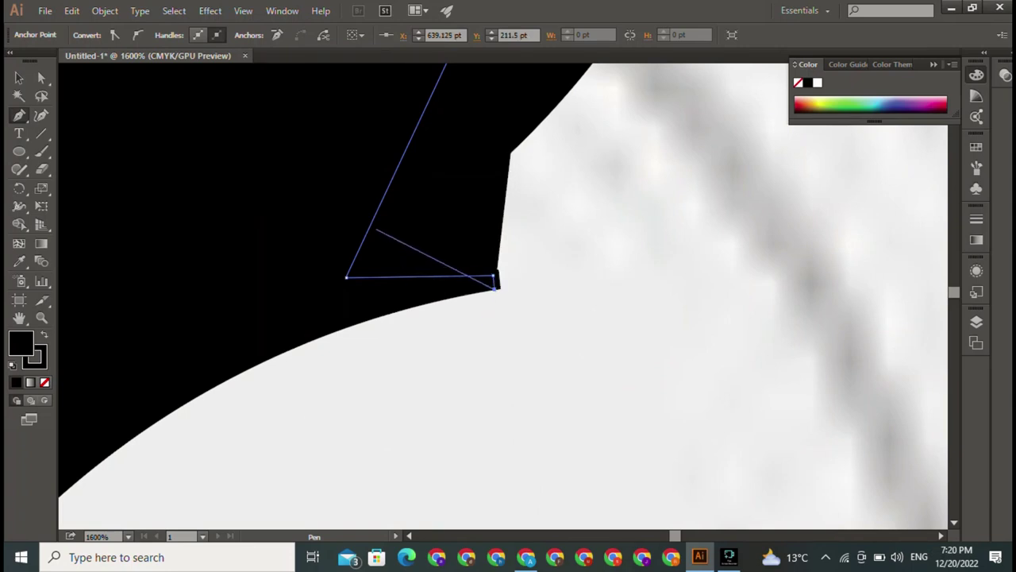
drag(493, 279, 946, 371)
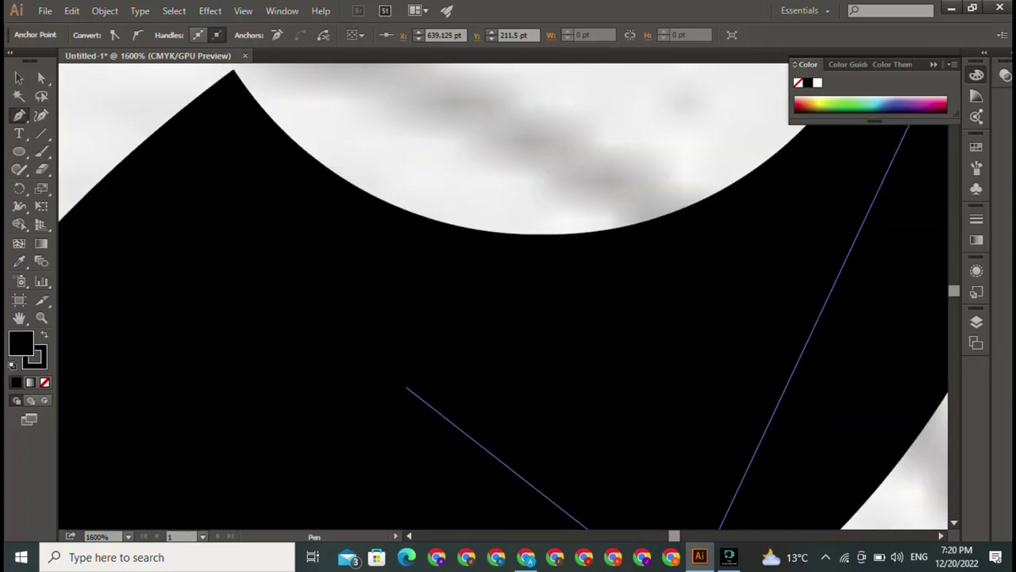
scroll(408, 386, down, 3)
drag(408, 386, 484, 314)
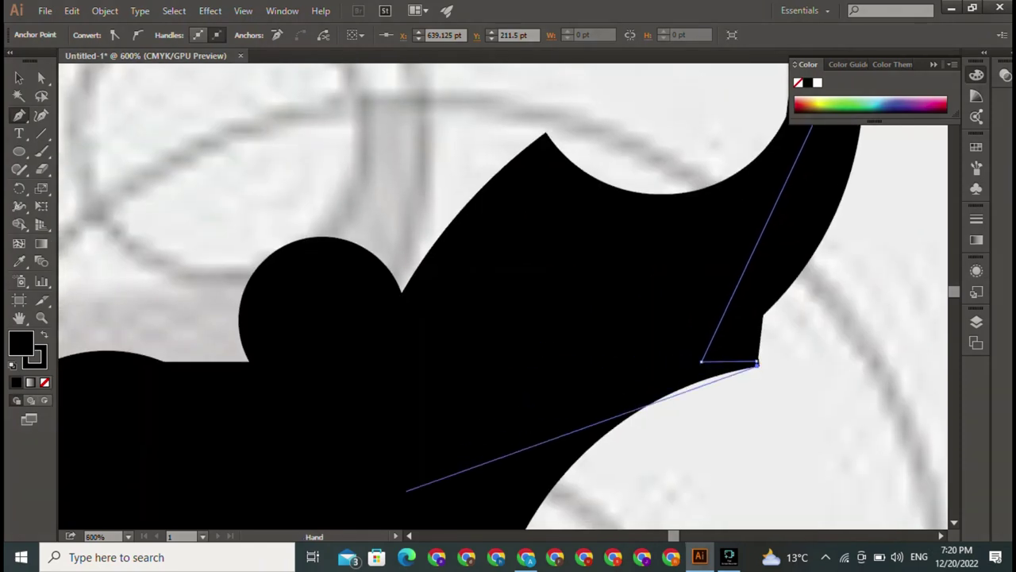
mouse_move(442, 471)
mouse_down()
mouse_move(612, 369)
mouse_move(503, 454)
mouse_up()
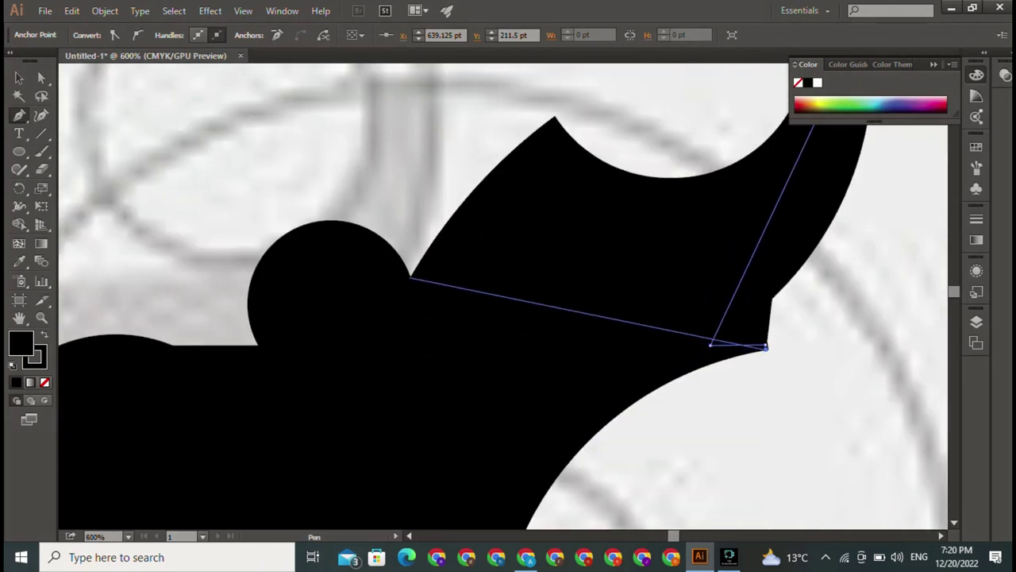
click(409, 277)
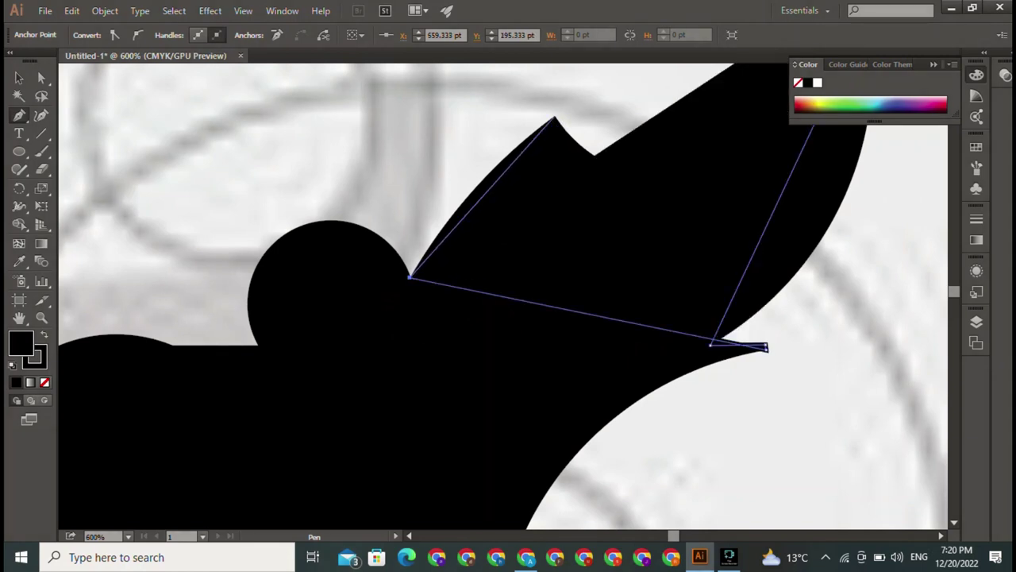
mouse_move(558, 119)
mouse_down()
mouse_move(605, 174)
mouse_move(466, 267)
mouse_move(418, 340)
mouse_up()
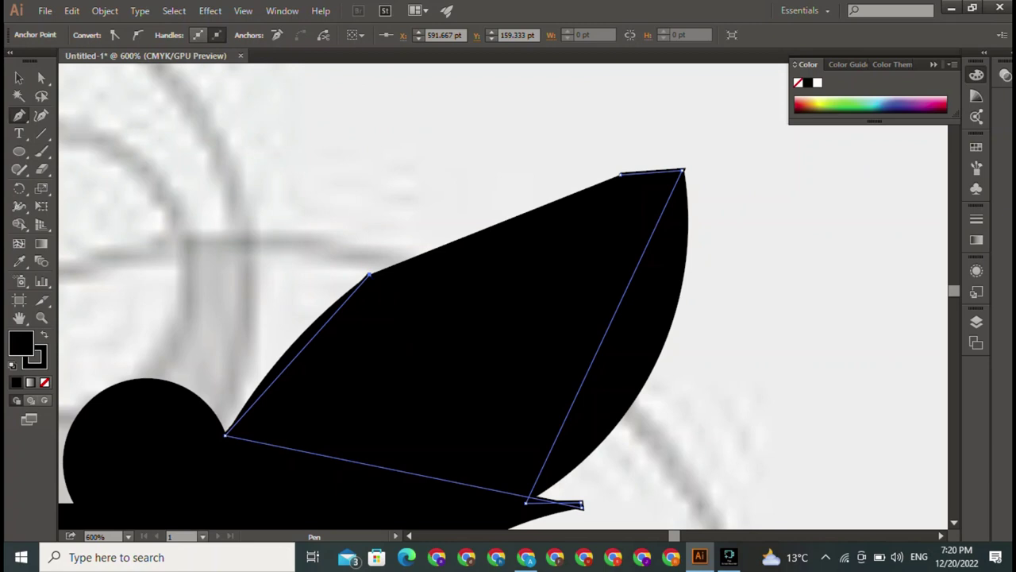
click(19, 77)
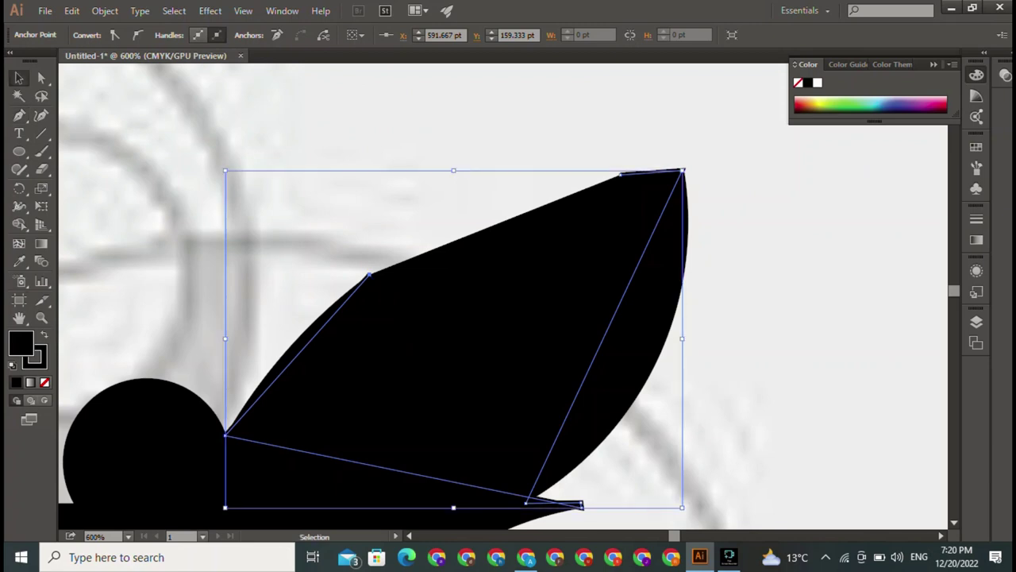
Step: Remove the path's stroke, fill it olive green, and swap the green onto the stroke
click(35, 355)
key(slash)
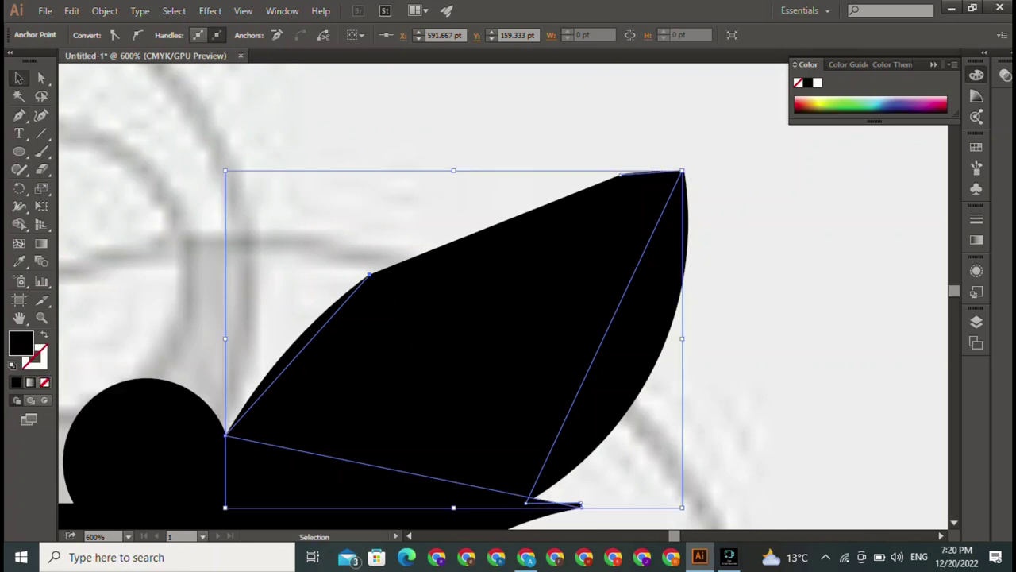
click(848, 110)
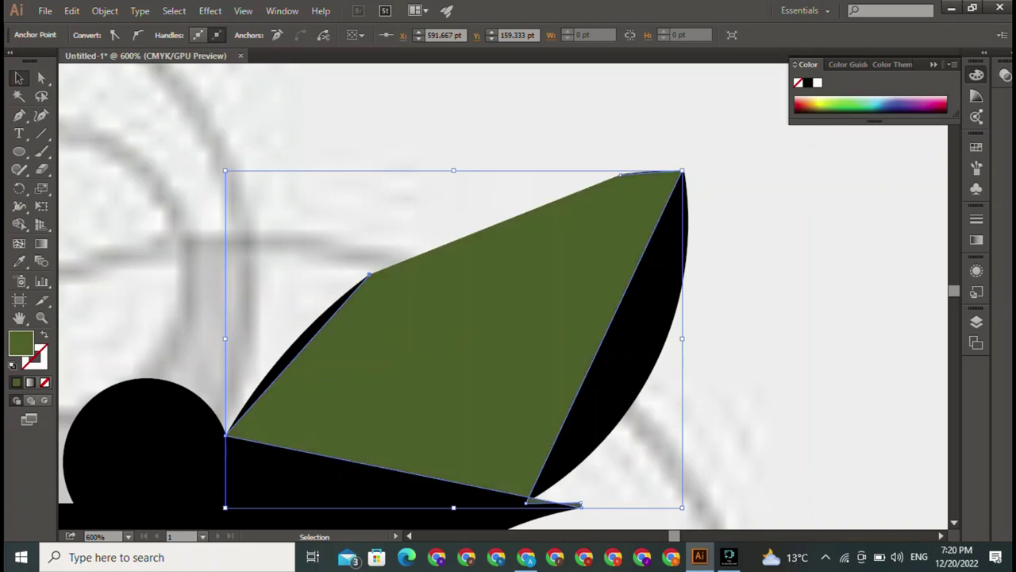
key(x)
key(comma)
Step: Leave the trunk path as an unfilled green outline and close it across the top
key(x)
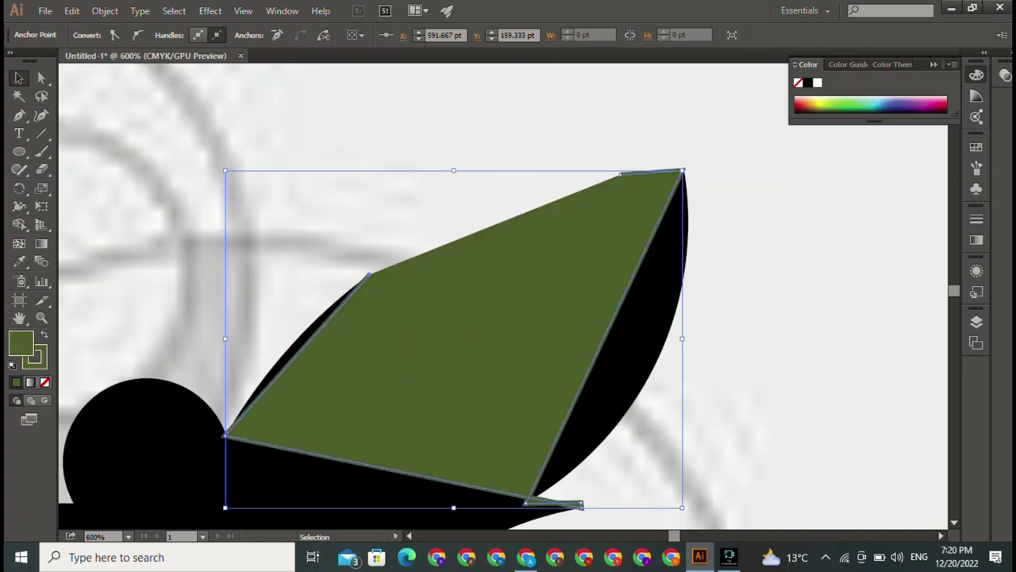
key(slash)
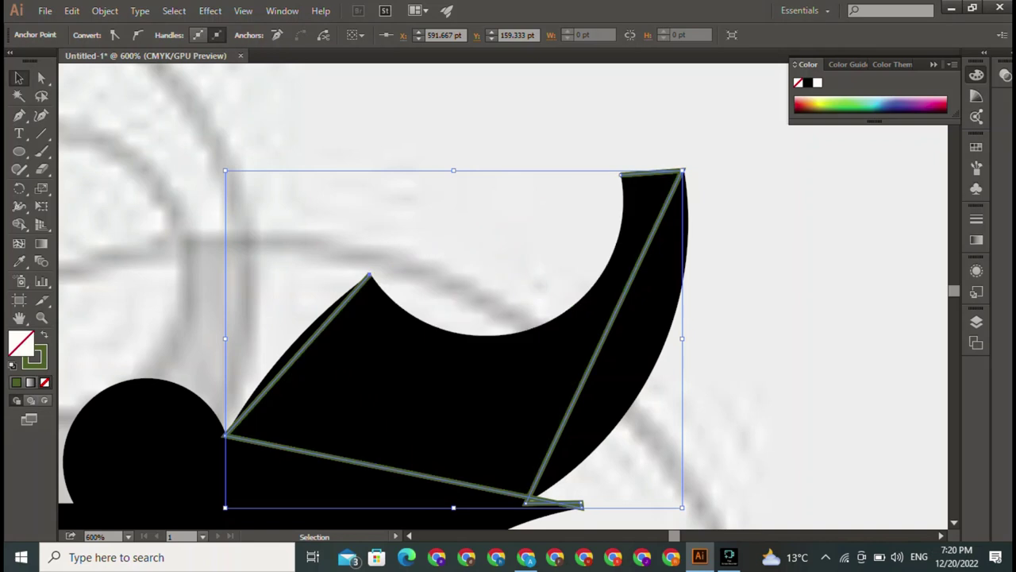
click(19, 115)
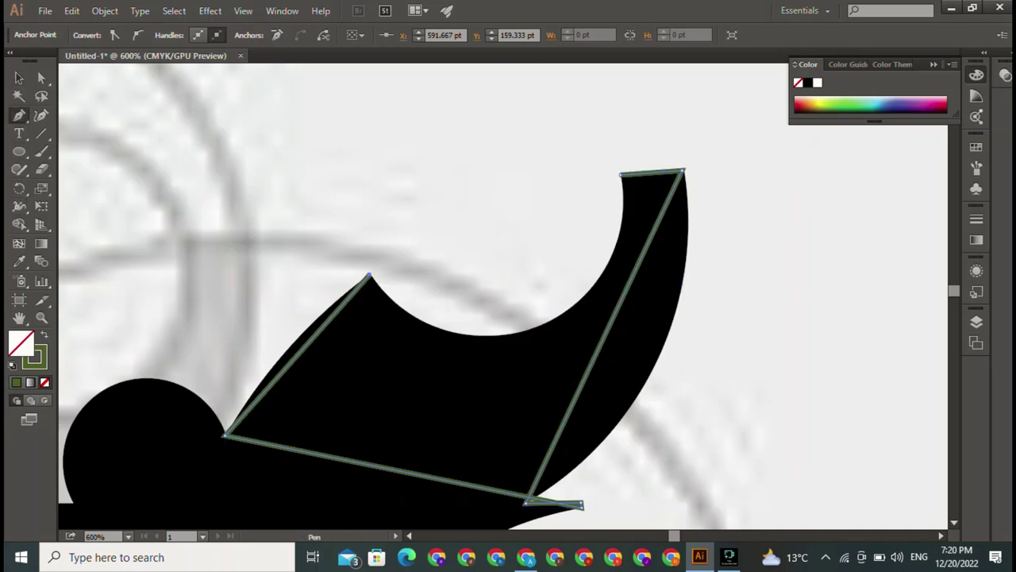
click(369, 275)
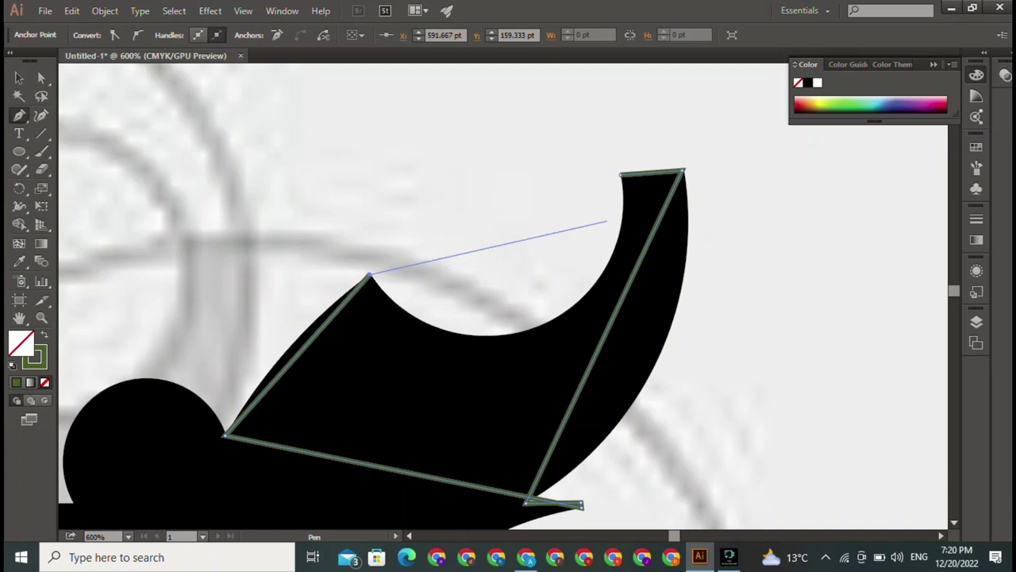
click(621, 173)
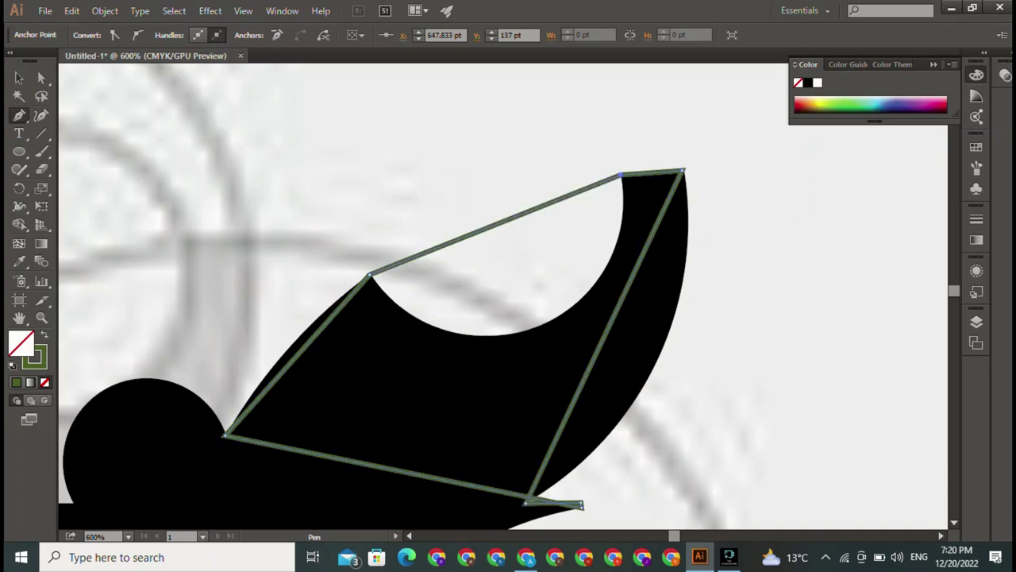
drag(621, 174, 764, 117)
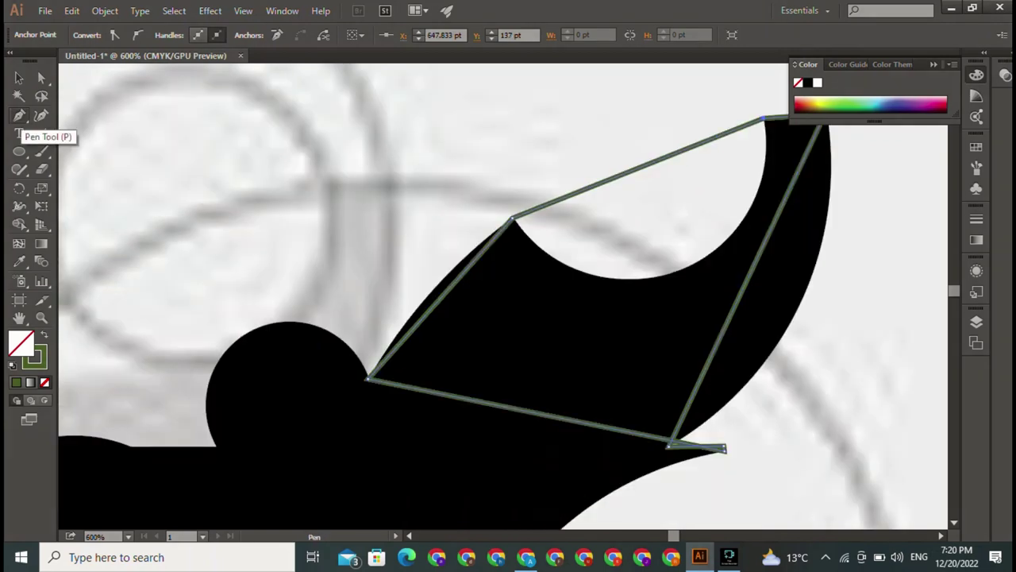
click(19, 115)
click(99, 169)
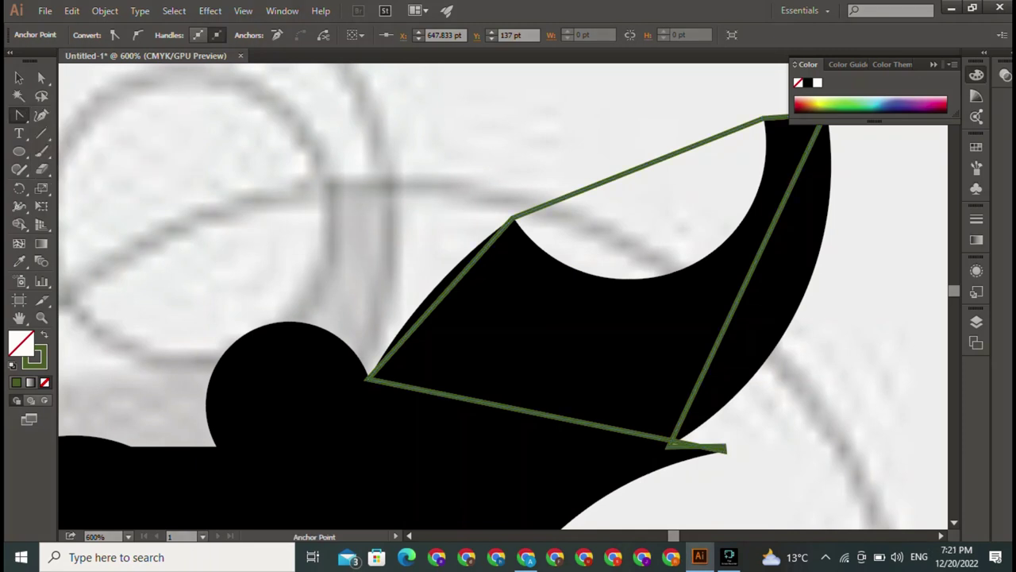
Step: Curve the outline's lower-left side and bend its top edge along the trunk's inner arc
drag(439, 299, 430, 291)
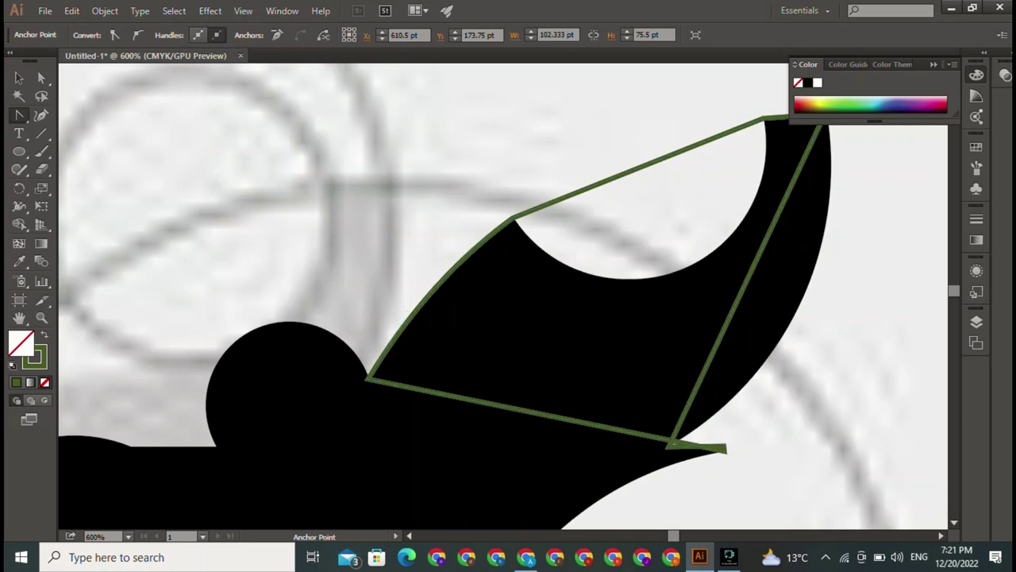
mouse_move(632, 169)
mouse_down()
mouse_move(667, 270)
mouse_move(647, 279)
mouse_up()
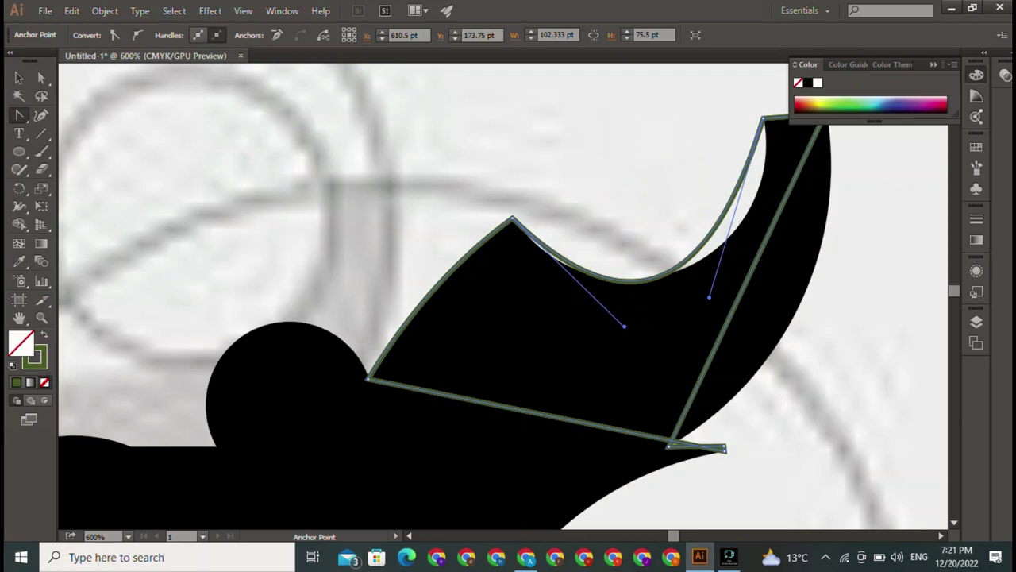
mouse_move(709, 297)
mouse_down()
mouse_move(780, 269)
mouse_move(783, 276)
mouse_up()
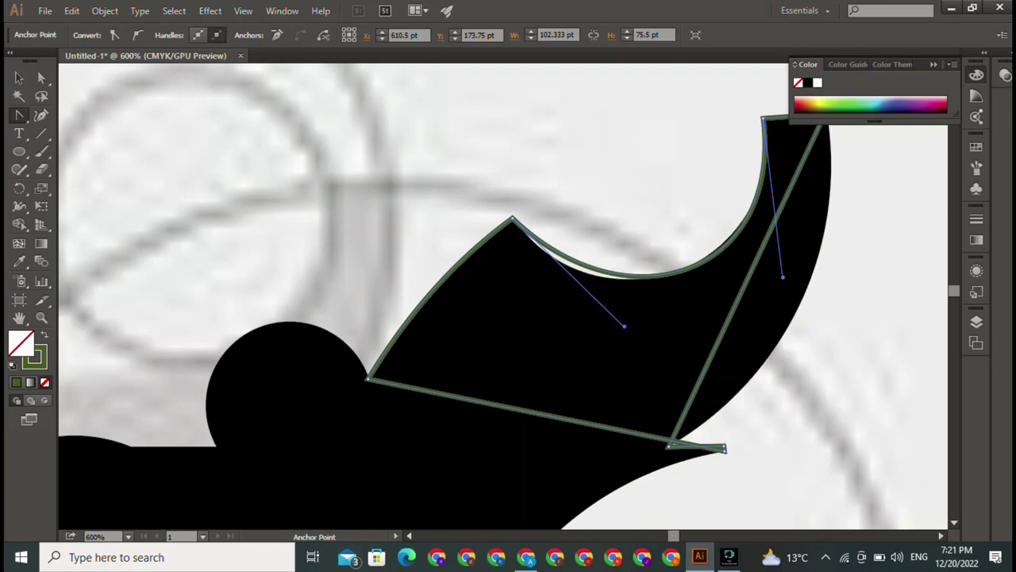
key(ctrl+minus)
key(ctrl+minus)
key(ctrl+minus)
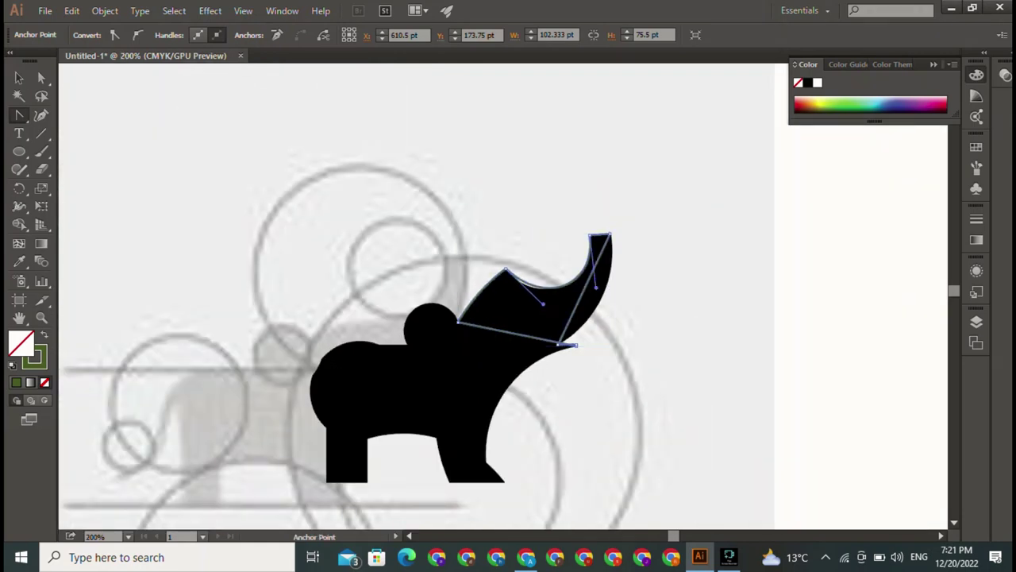
key(ctrl+plus)
key(ctrl+plus)
key(ctrl+plus)
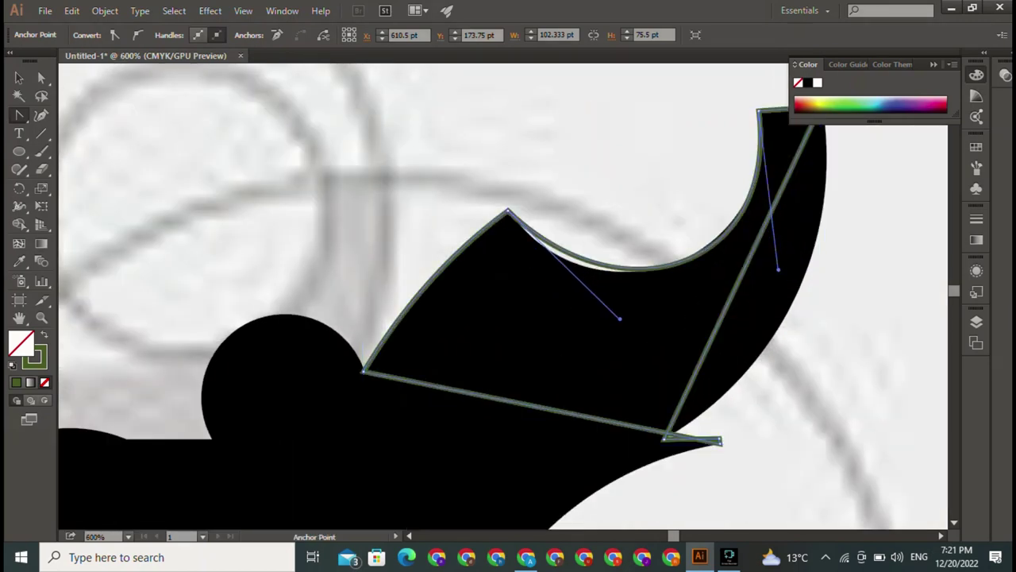
Step: Bend the right edge along the outer curve and the bottom along the lobe's underside
drag(620, 318, 585, 324)
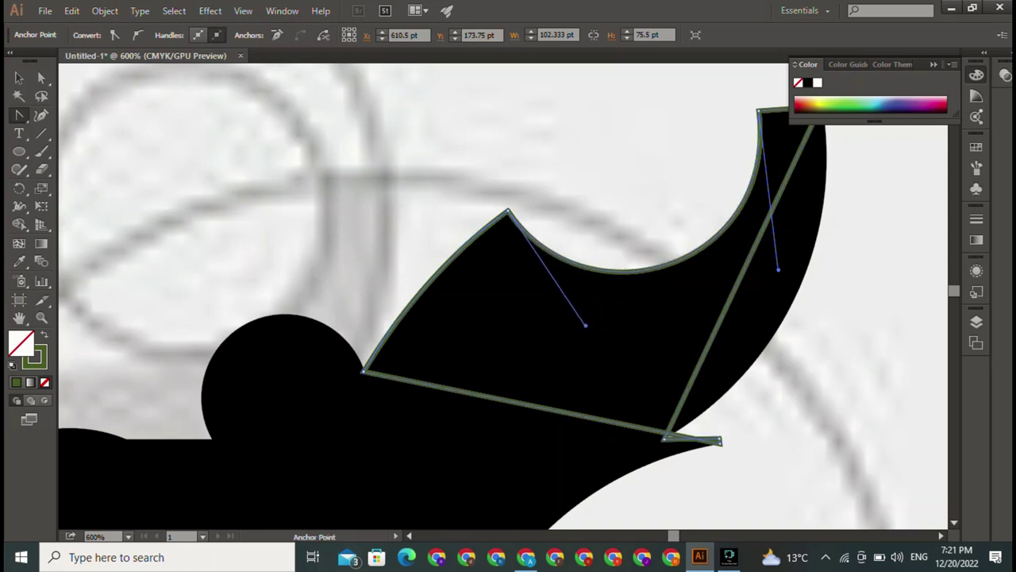
mouse_move(745, 281)
mouse_down()
mouse_move(798, 301)
mouse_move(788, 309)
mouse_up()
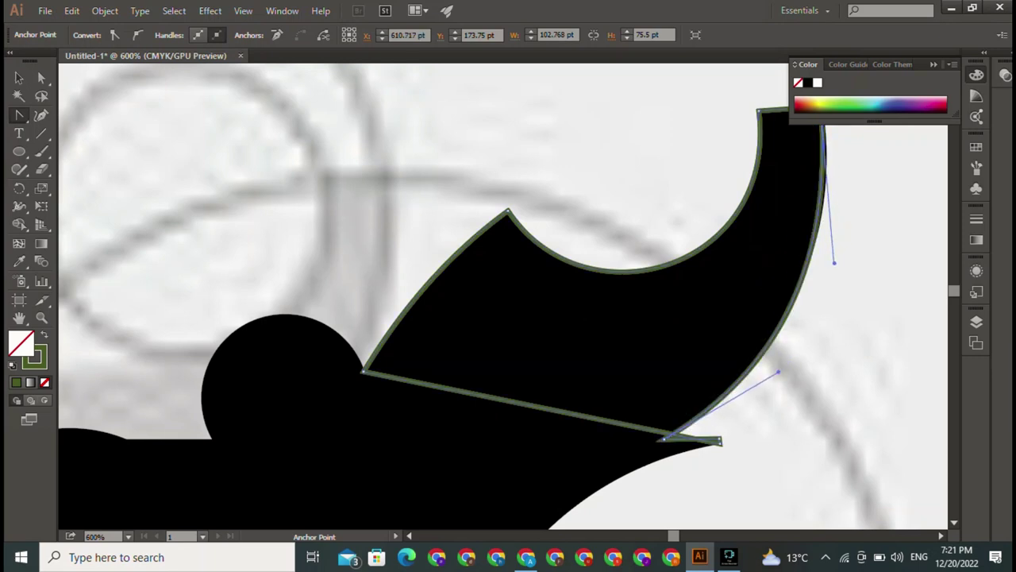
drag(834, 262, 839, 257)
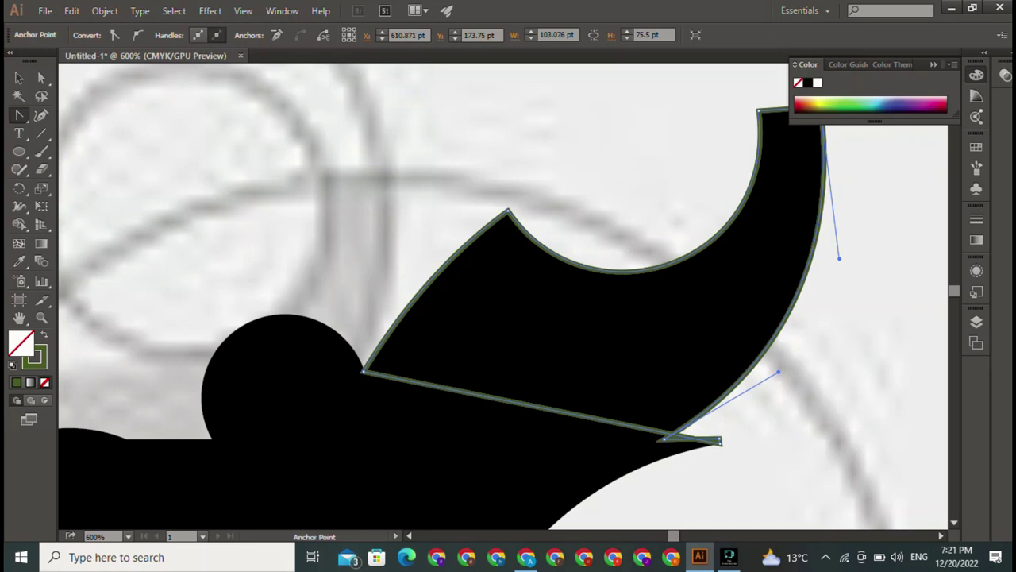
mouse_move(556, 409)
mouse_down()
mouse_move(649, 225)
mouse_move(649, 264)
mouse_move(631, 286)
mouse_up()
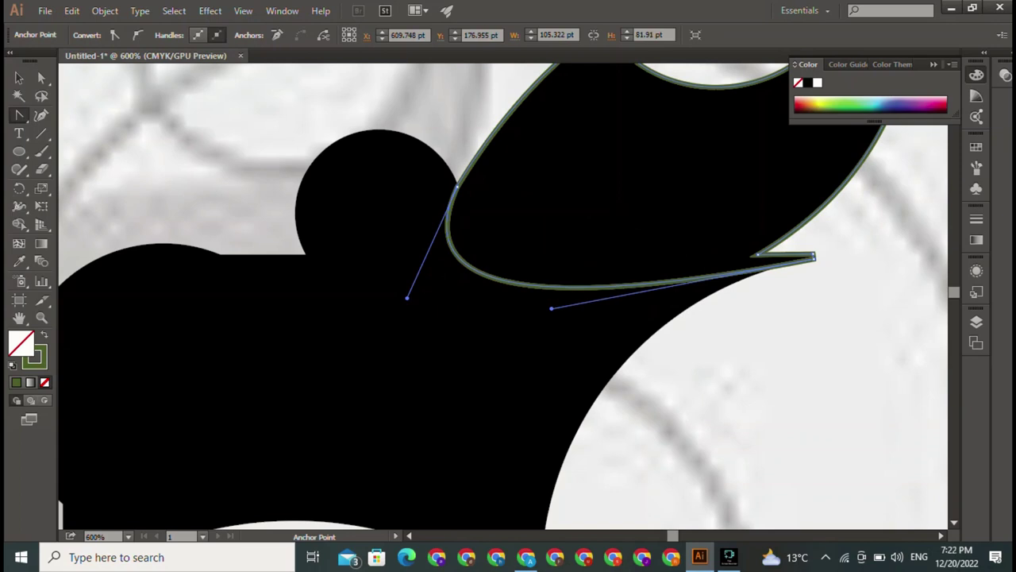
drag(407, 297, 505, 235)
drag(551, 308, 488, 317)
key(v)
key(ctrl+shift+a)
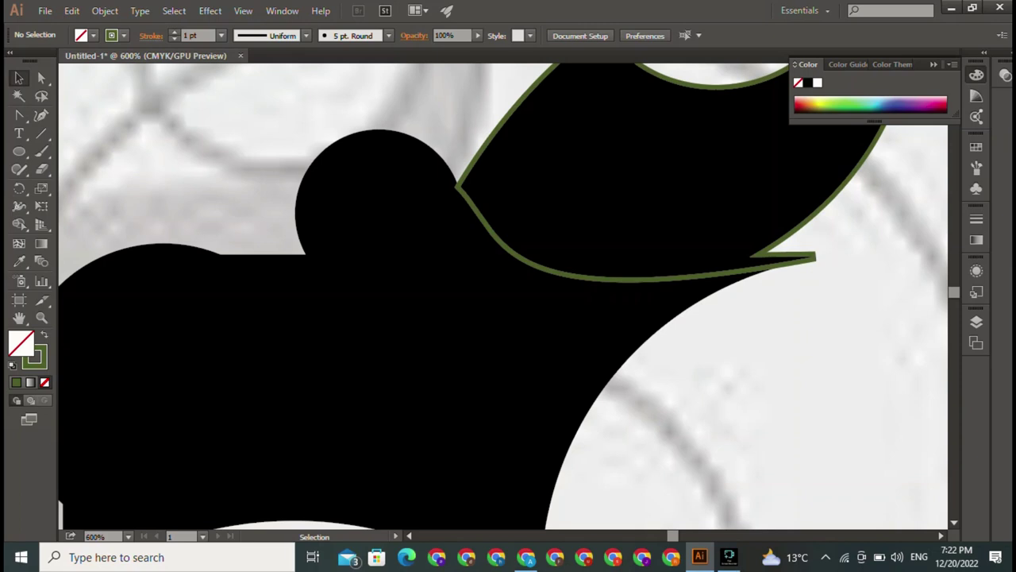
key(ctrl+a)
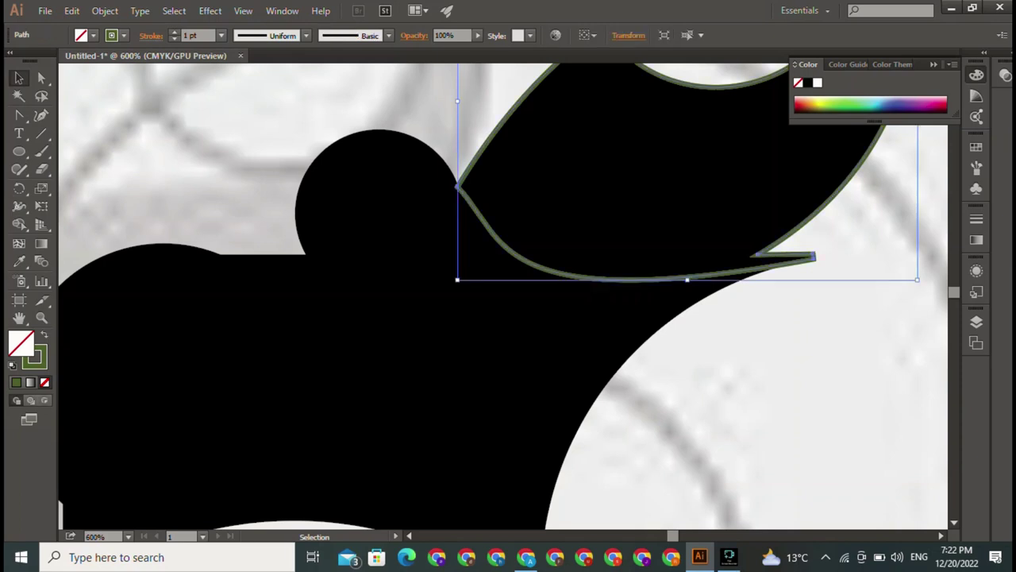
key(ctrl+shift+a)
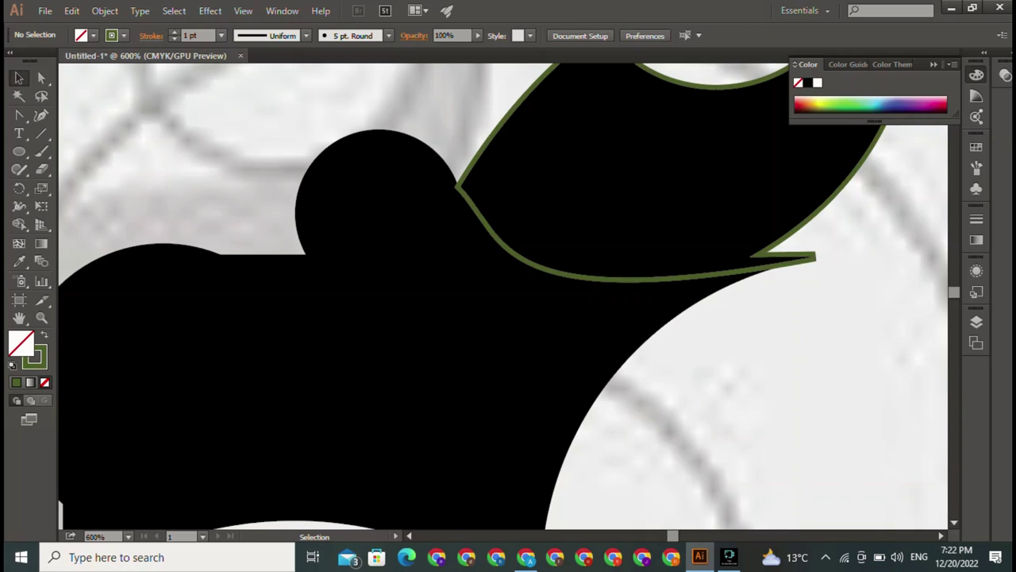
scroll(503, 296, right, 5)
scroll(503, 296, up, 3)
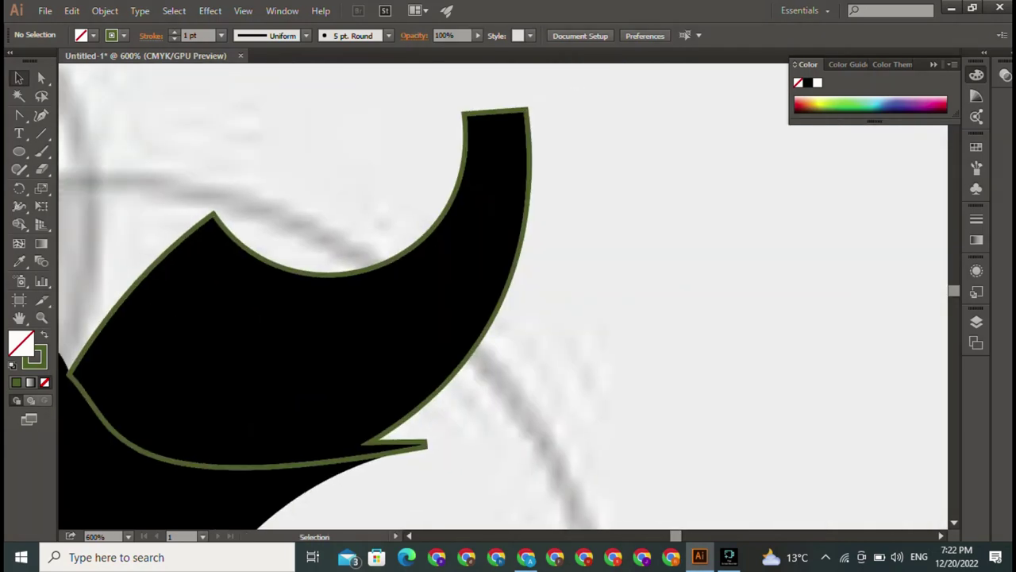
key(ctrl+a)
key(ctrl+shift+a)
key(ctrl+a)
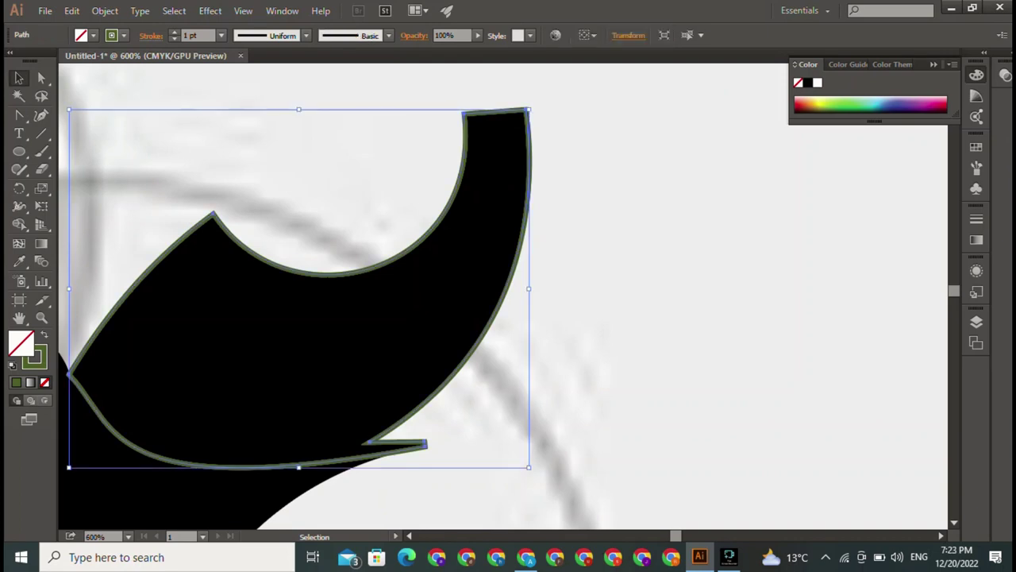
key(ctrl+shift+a)
scroll(503, 296, left, 5)
scroll(503, 296, down, 2)
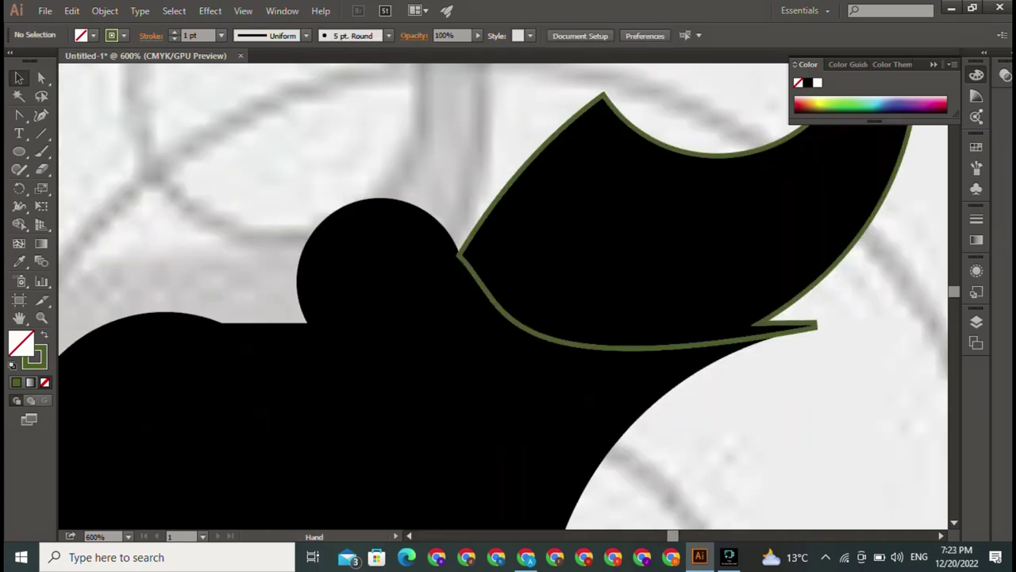
scroll(503, 296, down, 2)
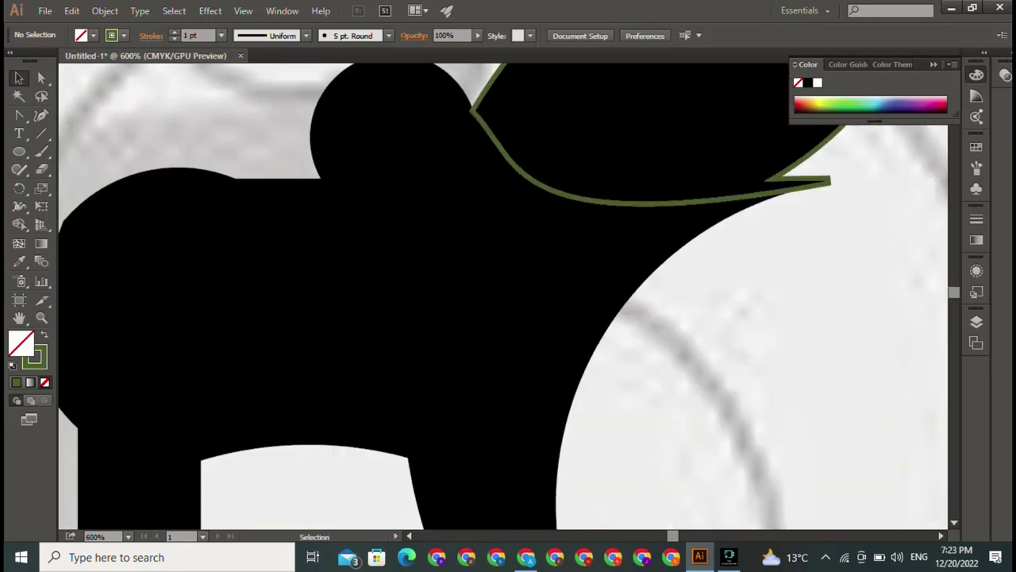
key(space)
Step: Draw a green-outlined 38.167 pt circle exactly matching the elephant's round head, then deselect it
drag(503, 296, 542, 355)
key(l)
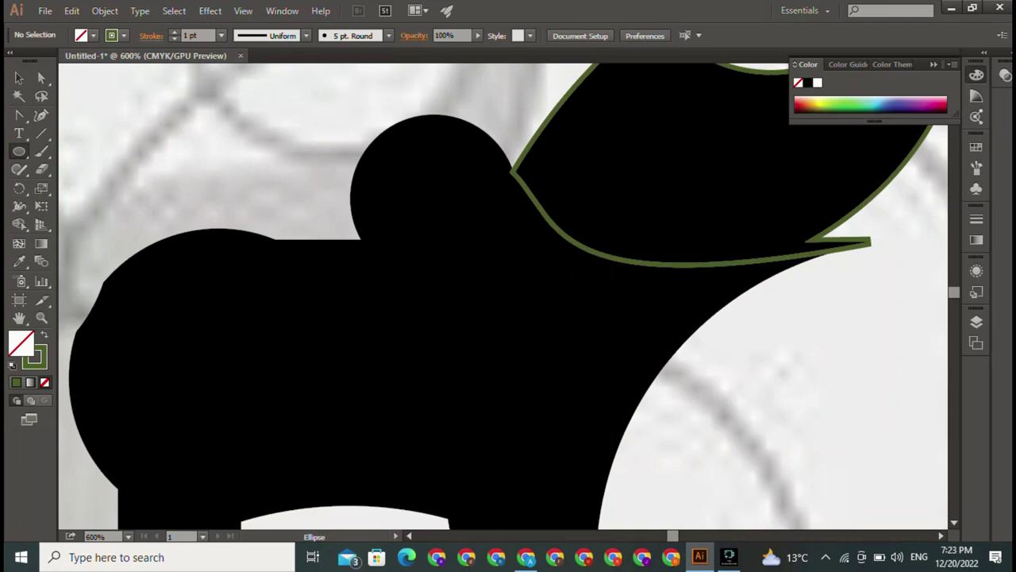
drag(374, 138, 559, 321)
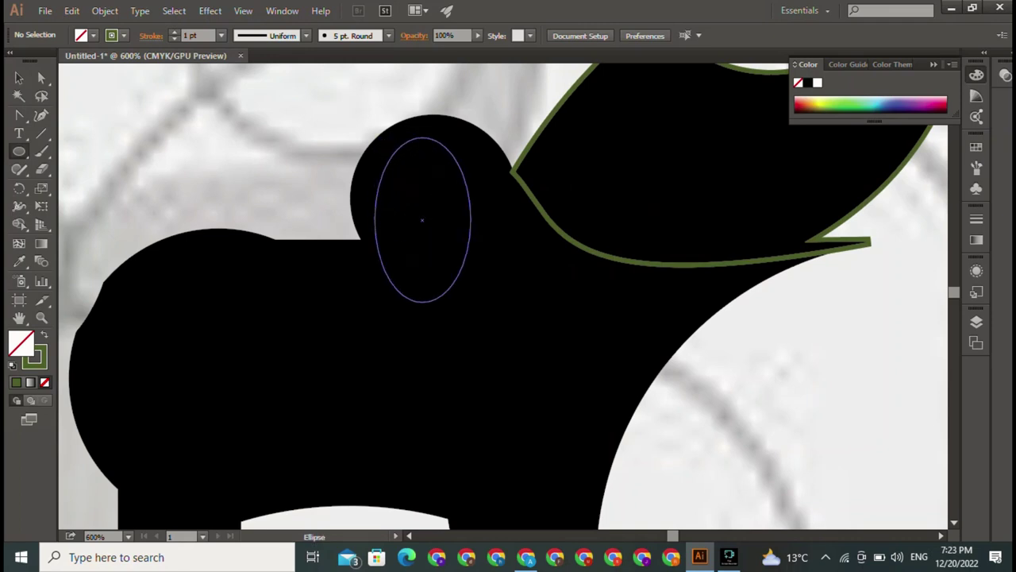
drag(466, 229, 442, 198)
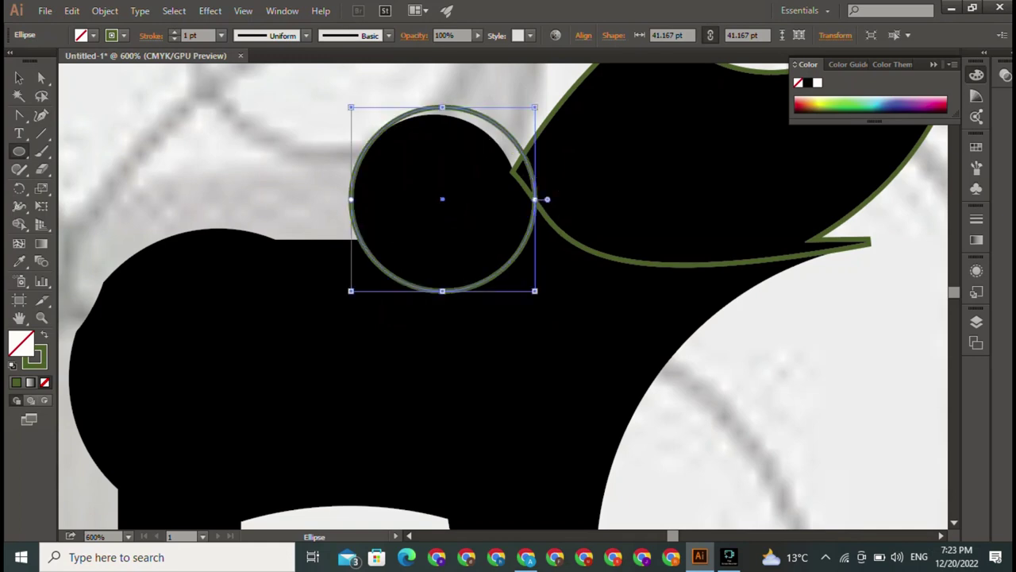
drag(535, 107, 521, 121)
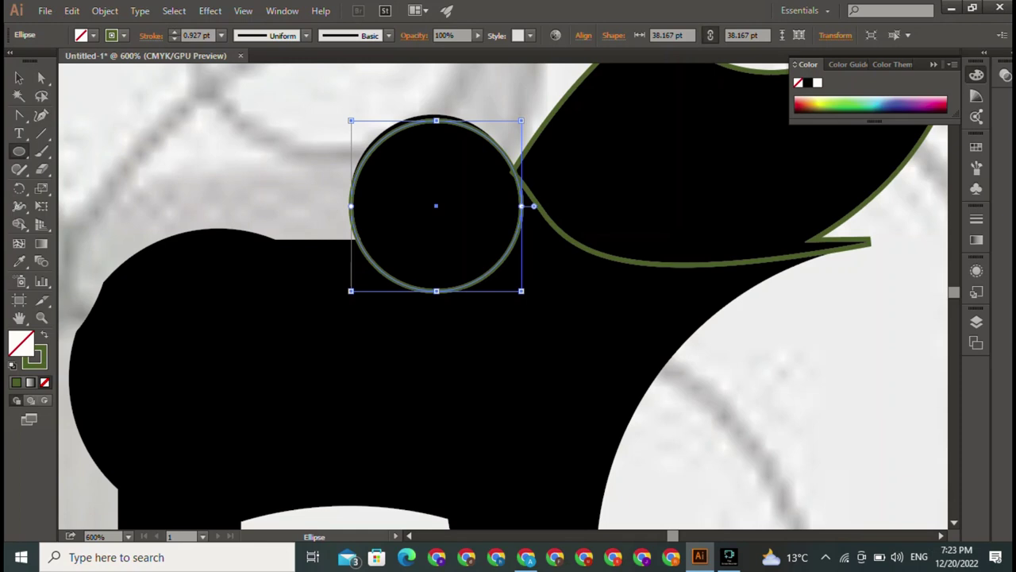
drag(435, 205, 351, 114)
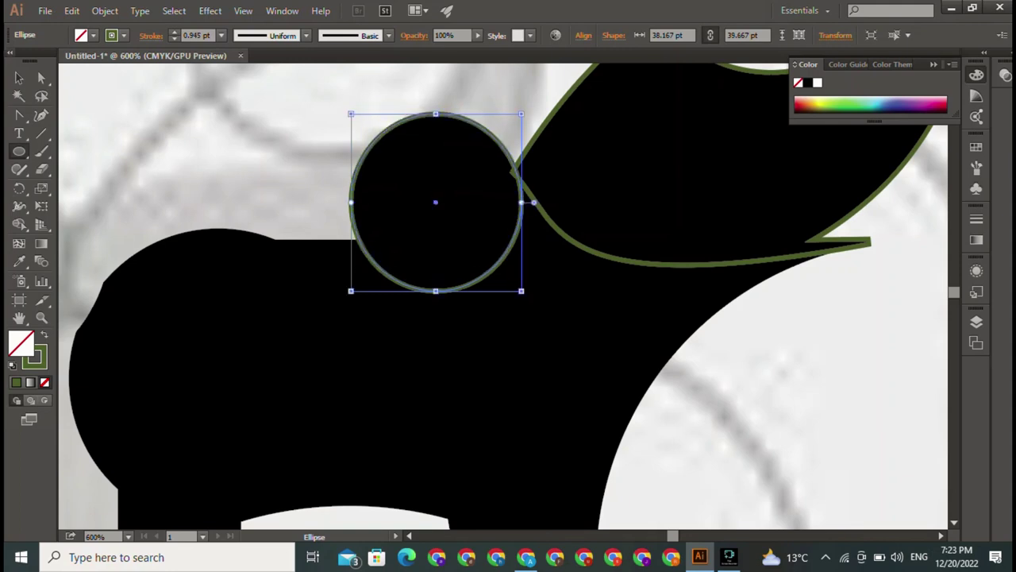
click(19, 77)
key(ctrl+shift+a)
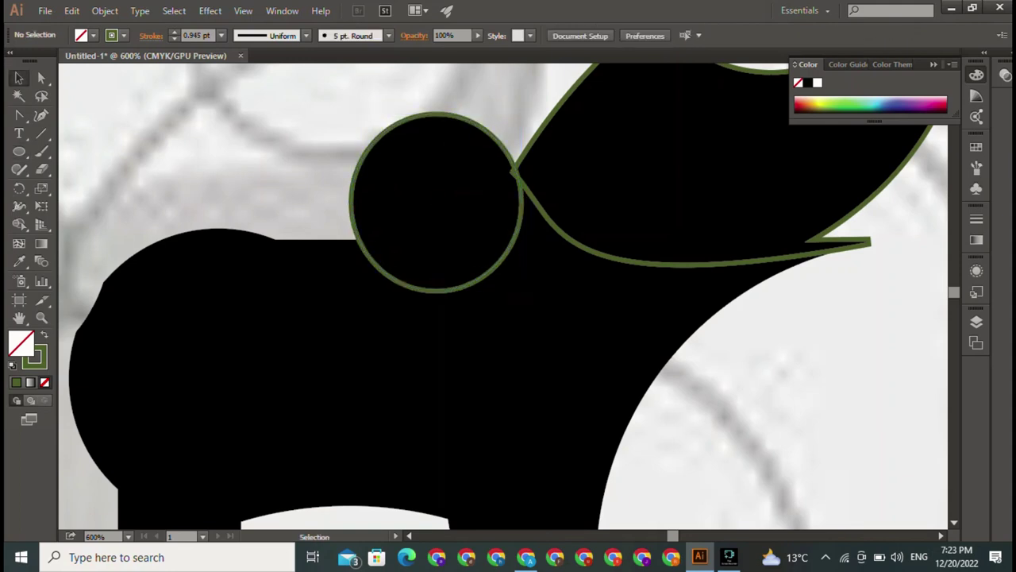
Step: Start a pen path at the trunk base and anchor the front leg's notch, foot corners and back edge
scroll(503, 296, down, 3)
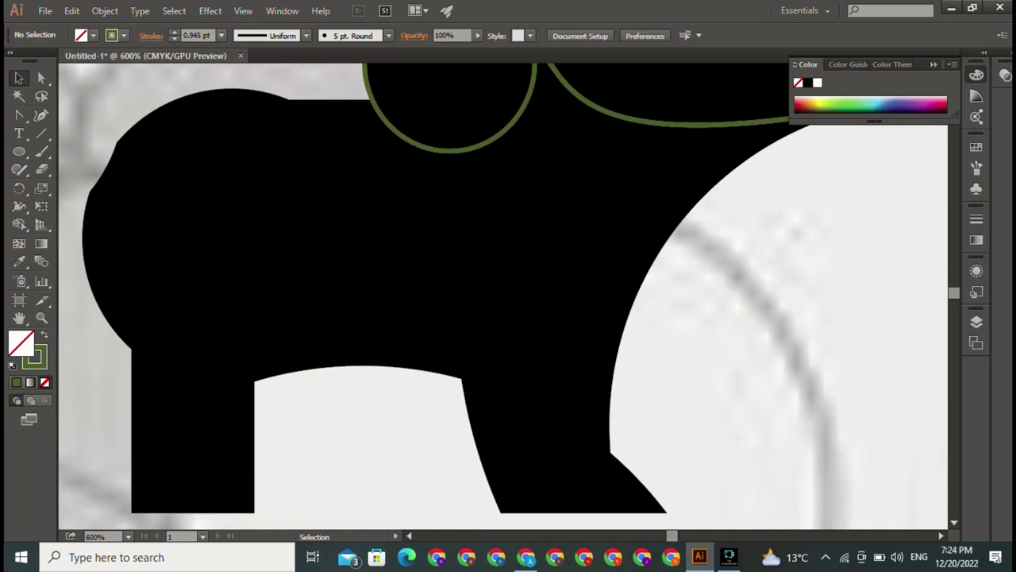
key(ctrl+minus)
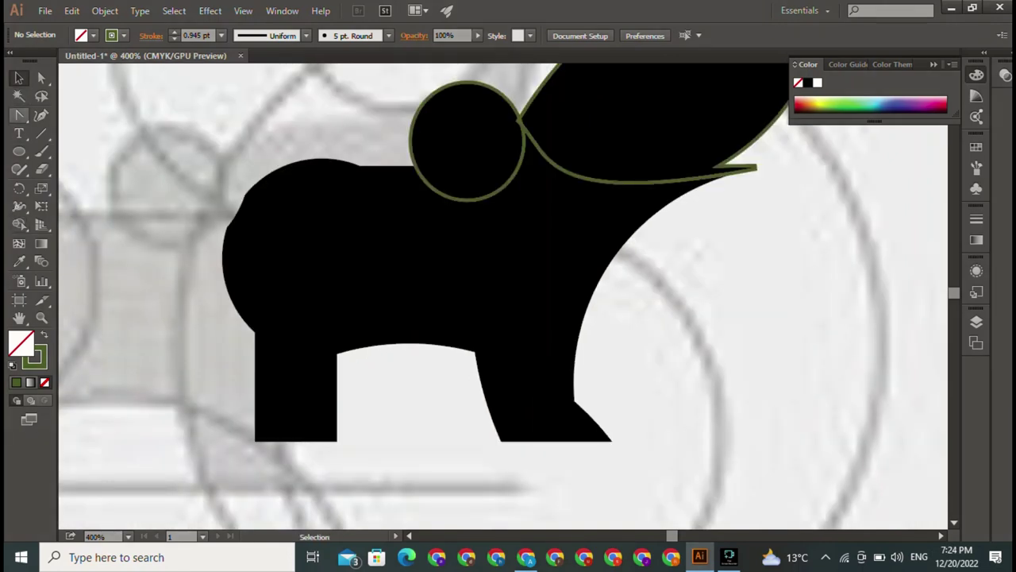
click(19, 116)
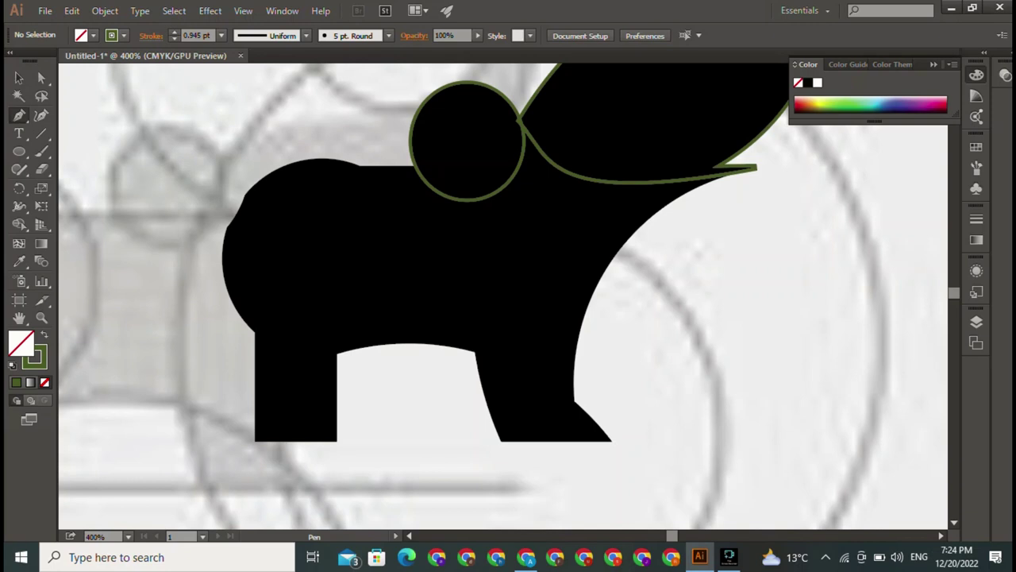
key(ctrl+plus)
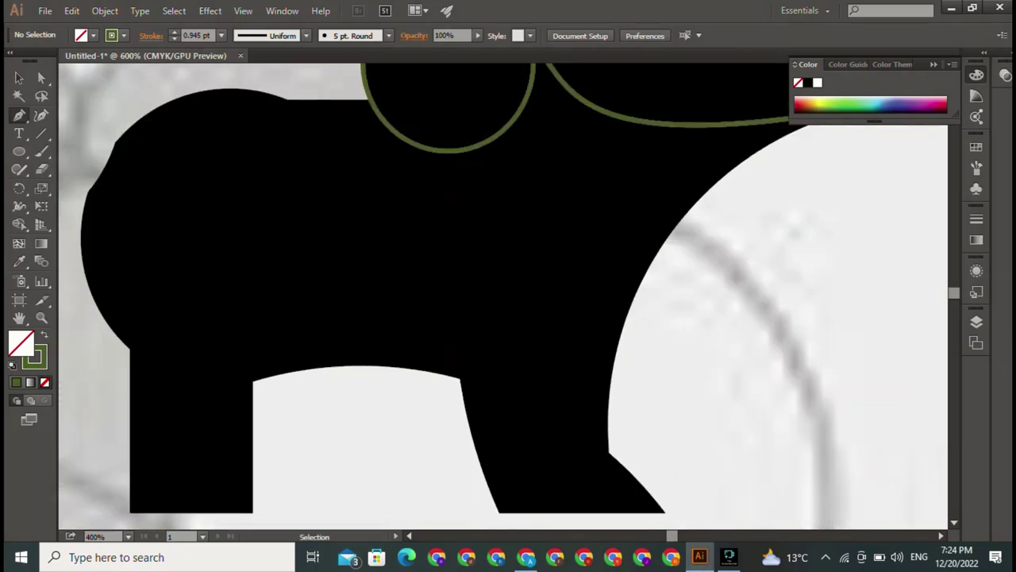
key(ctrl+plus)
key(ctrl+plus)
drag(508, 318, 354, 405)
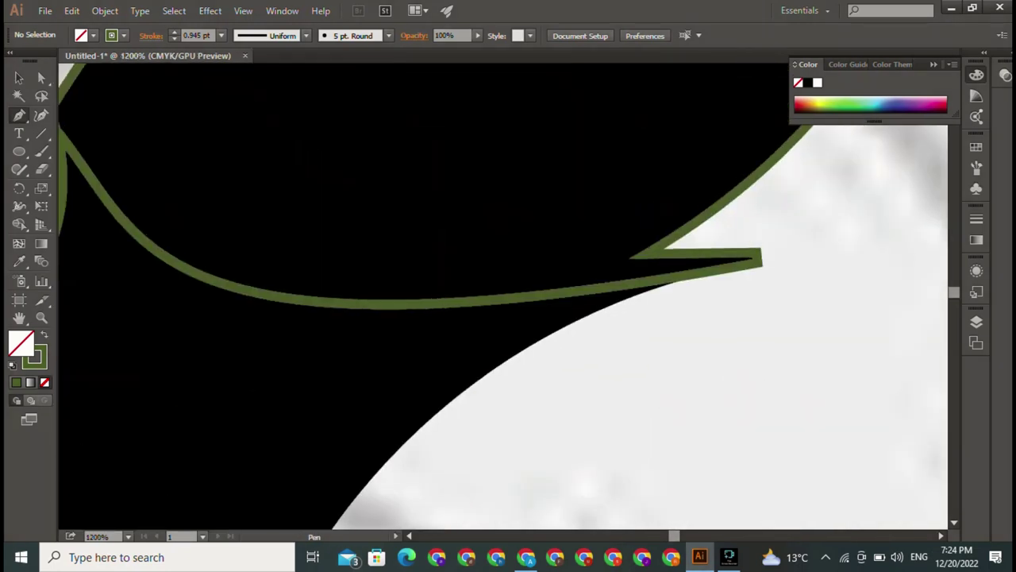
click(669, 283)
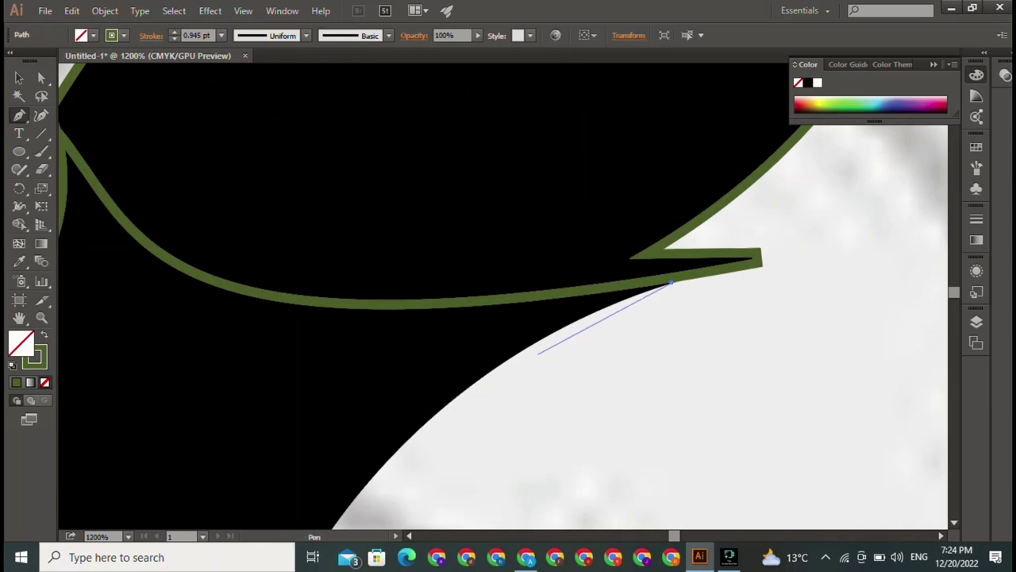
drag(532, 352, 634, 270)
drag(509, 397, 508, 143)
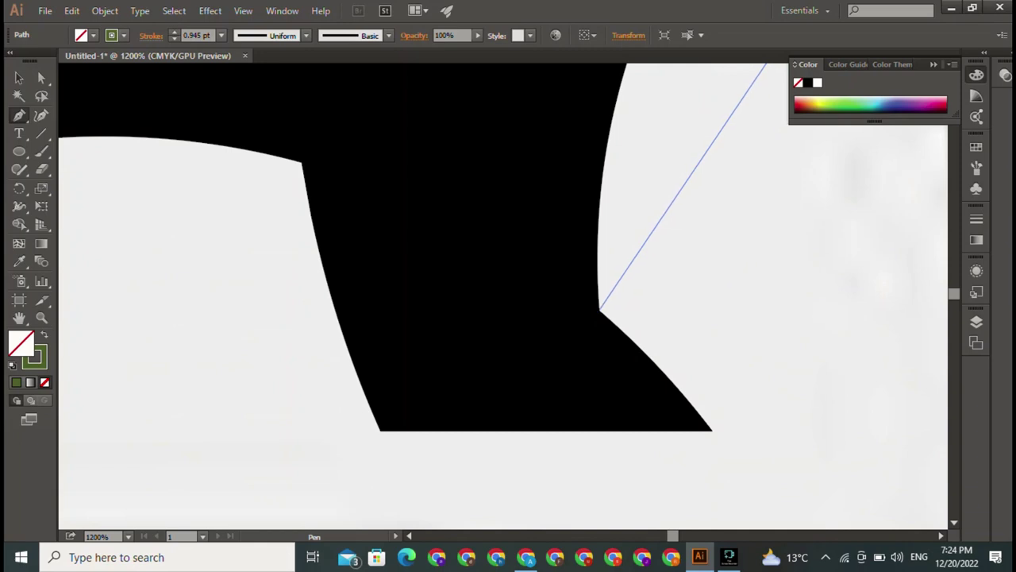
click(599, 310)
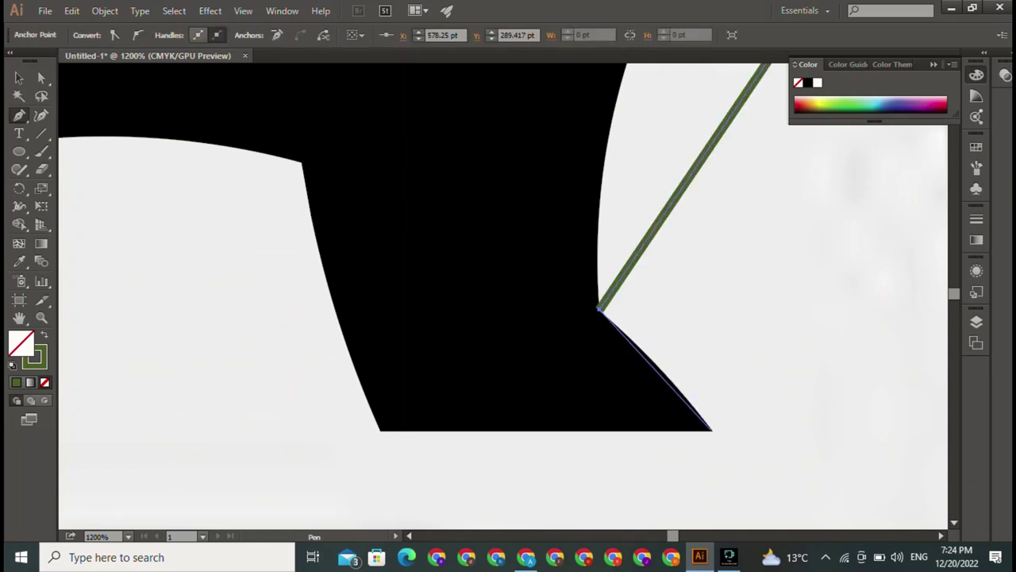
click(712, 429)
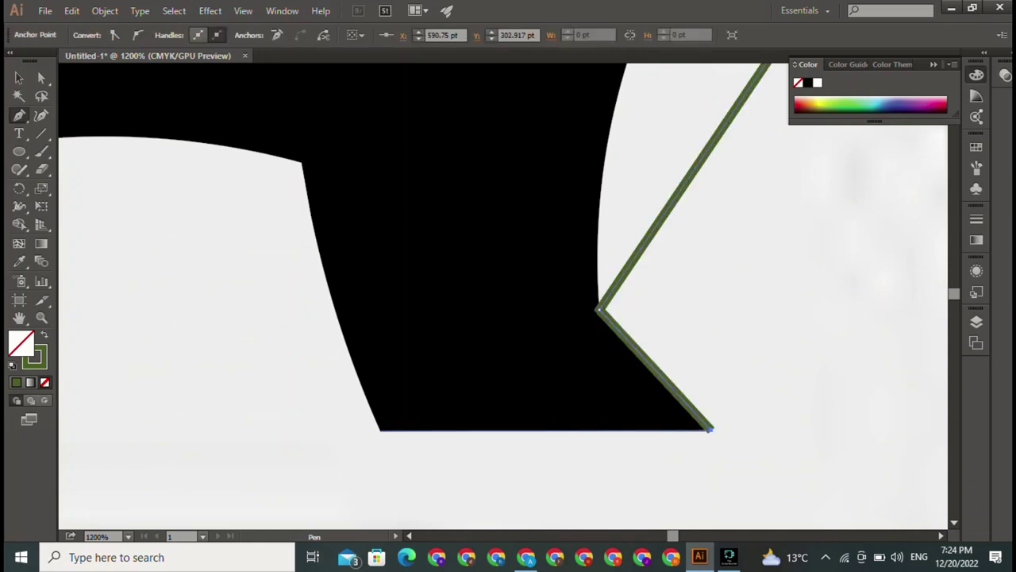
click(379, 430)
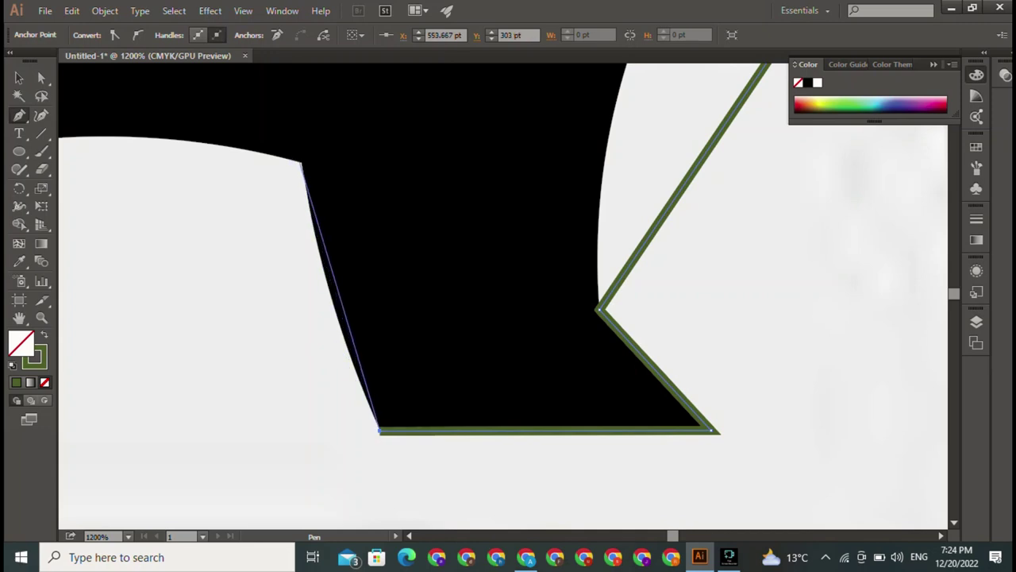
click(302, 162)
Step: At 600% zoom, continue the path to the belly–hind leg junction and the head circle's base
scroll(351, 262, up, 5)
scroll(352, 261, left, 8)
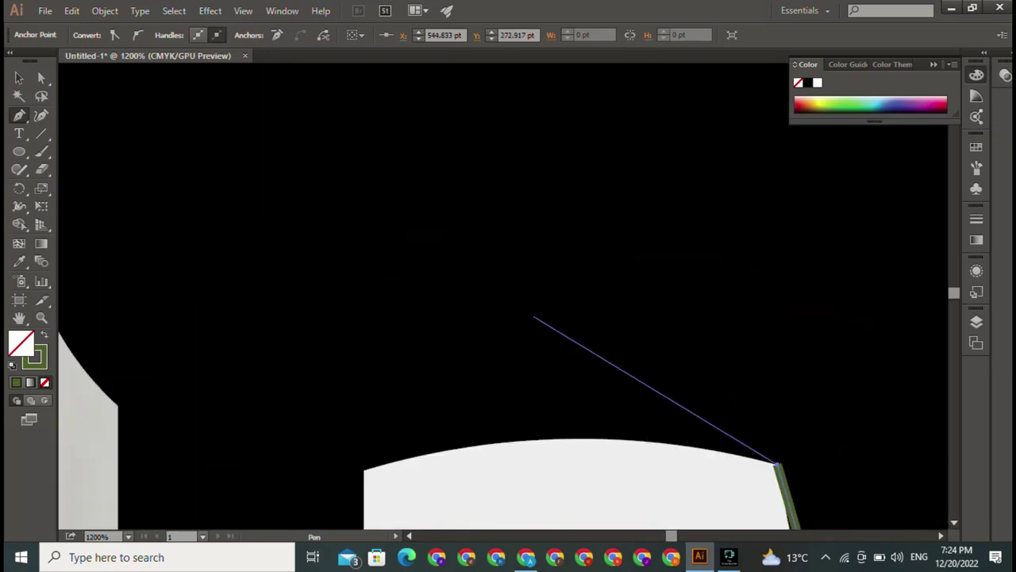
key(ctrl+minus)
key(ctrl+minus)
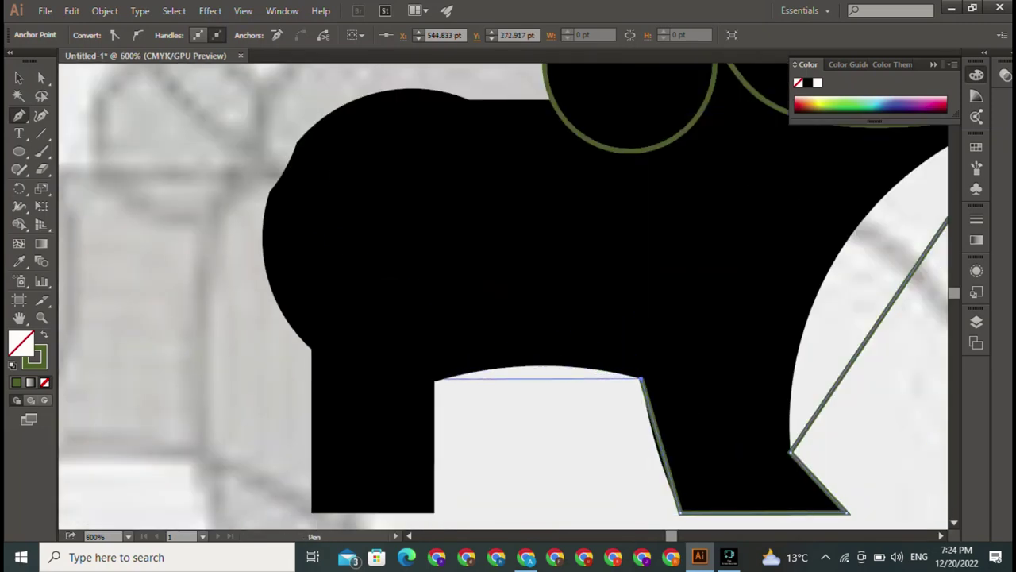
click(433, 381)
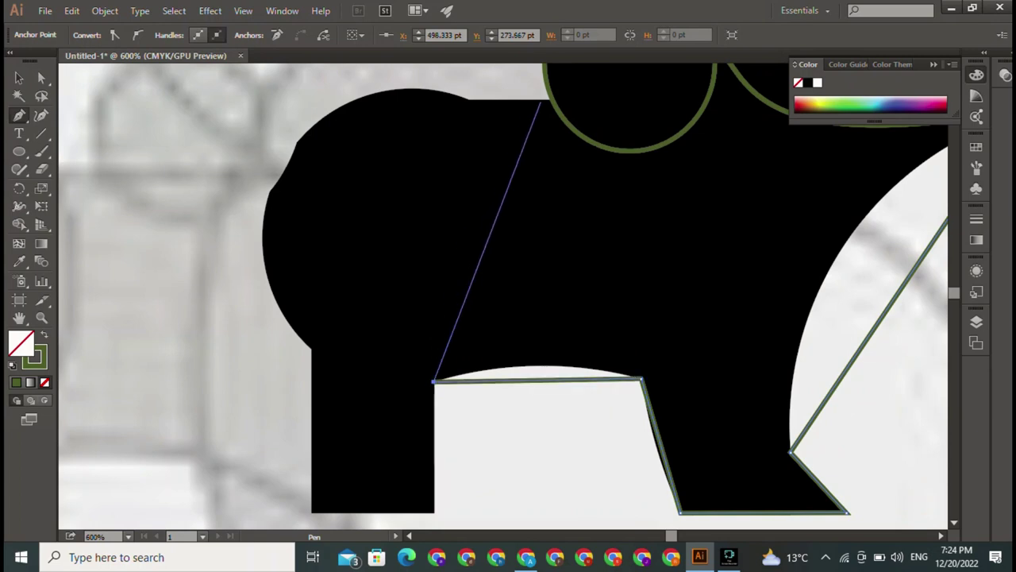
click(548, 100)
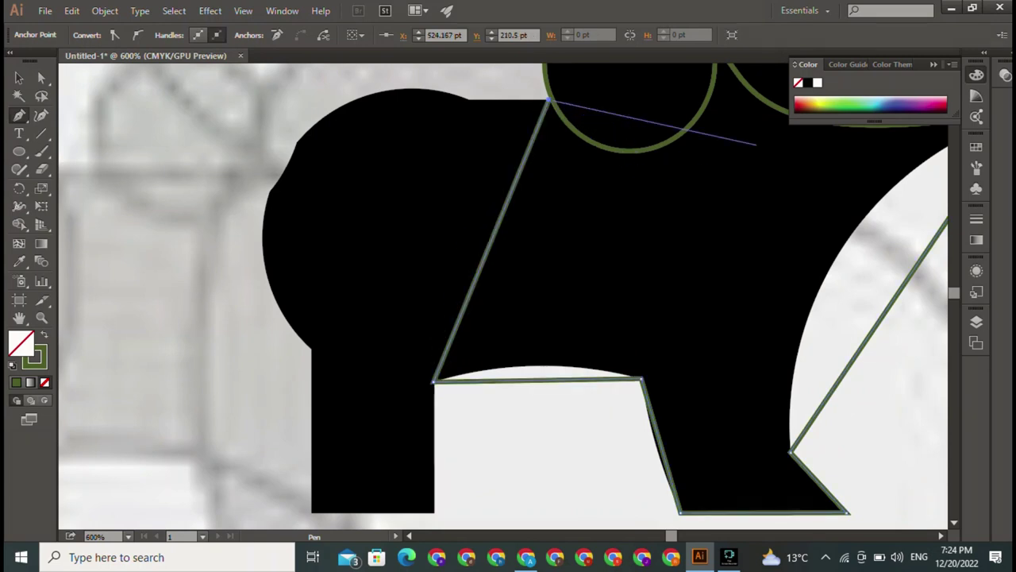
Step: Close the leg path at its starting anchor and bend its top segment along the head circle's underside
drag(756, 144, 514, 345)
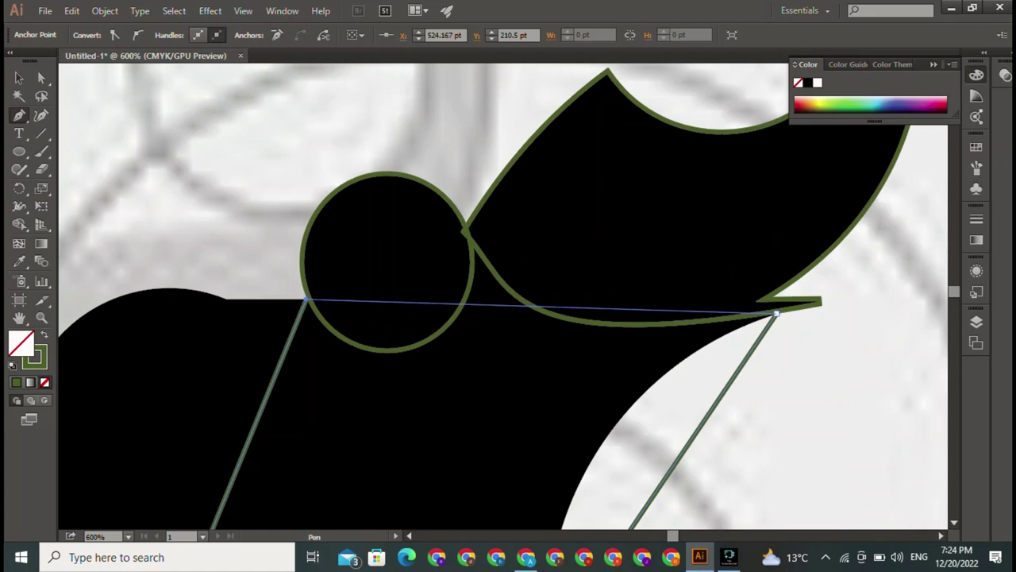
click(775, 313)
drag(19, 116, 88, 168)
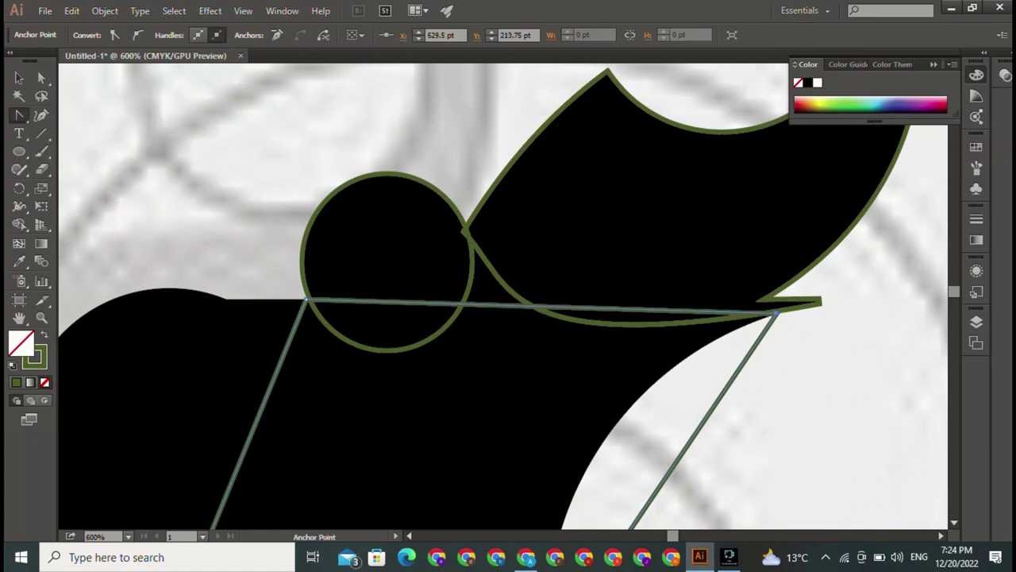
drag(546, 307, 546, 354)
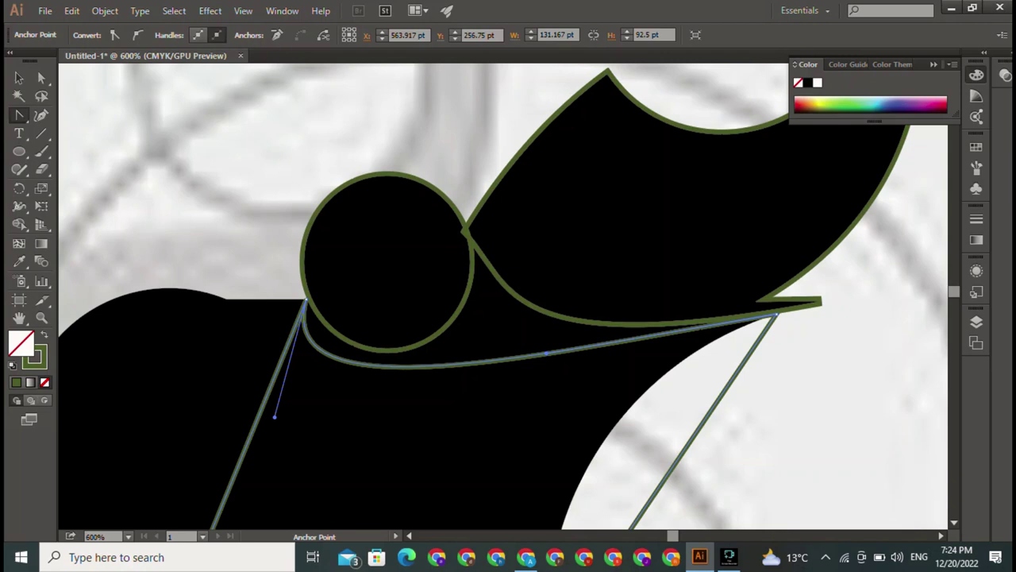
drag(546, 353, 543, 295)
key(ctrl+z)
drag(546, 353, 546, 335)
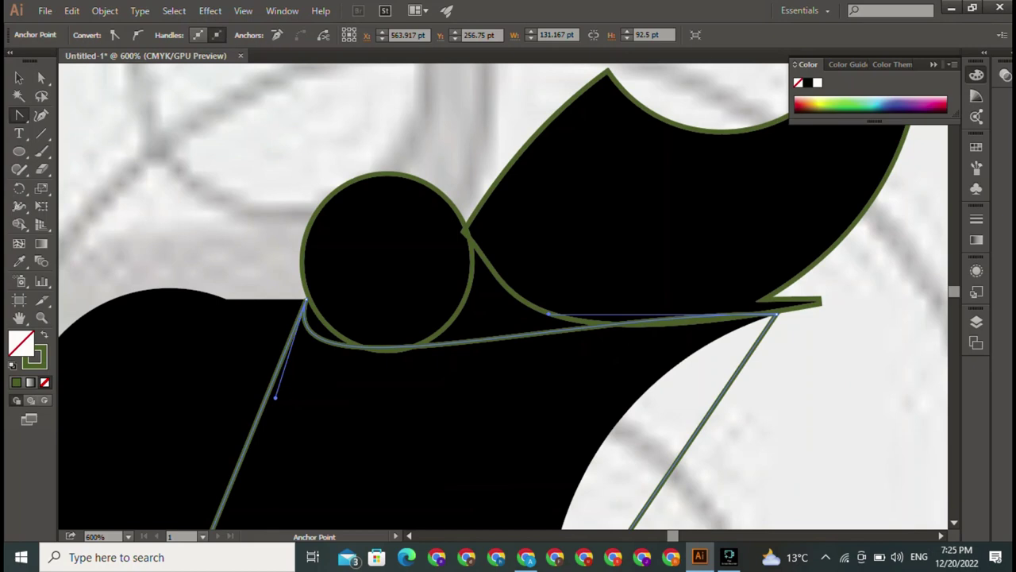
drag(547, 315, 513, 355)
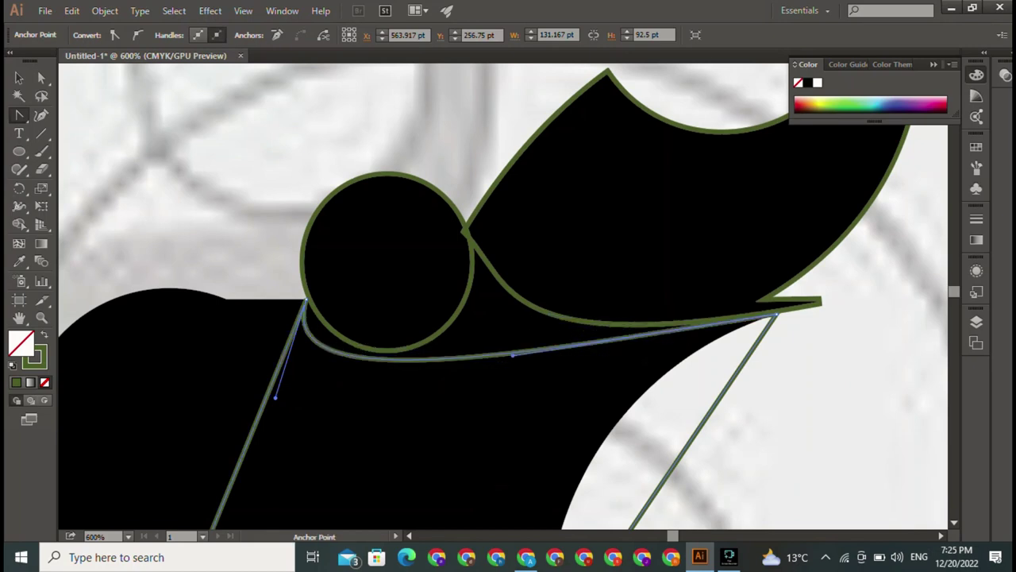
drag(276, 397, 341, 392)
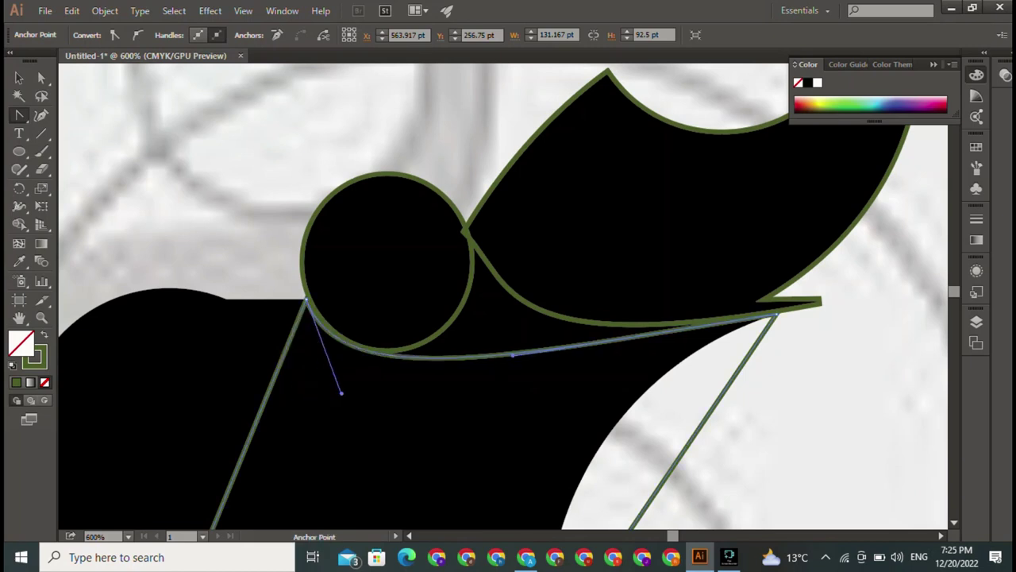
Step: Curve the leg path's chest edge to follow the body's large arc
key(v)
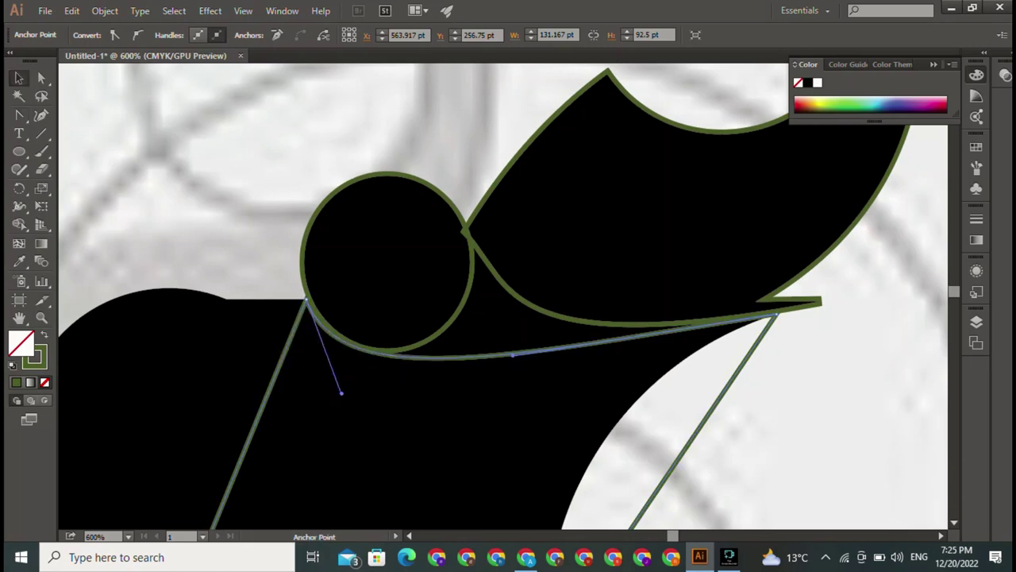
mouse_move(508, 318)
mouse_down()
mouse_move(389, 156)
mouse_move(318, 118)
mouse_up()
key(shift+c)
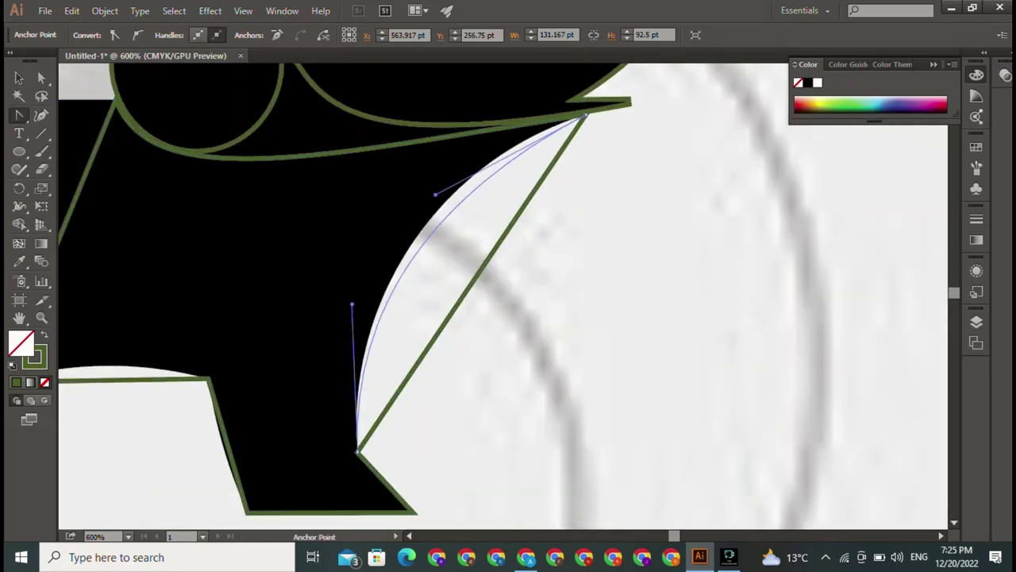
drag(472, 283, 411, 243)
drag(433, 176, 449, 162)
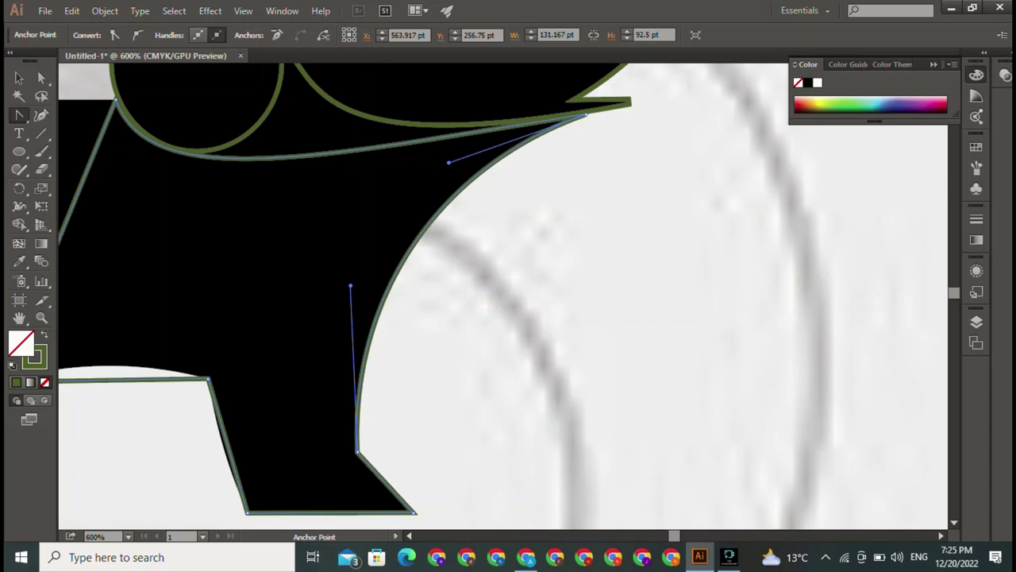
Step: Arch the belly segment between the legs upward and deselect the finished leg path
key(ctrl+shift+a)
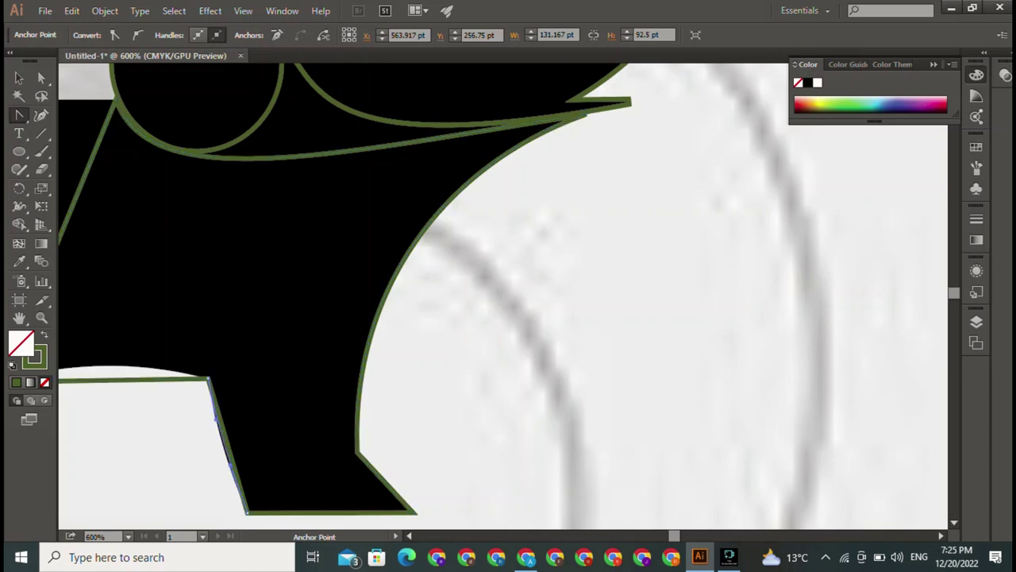
scroll(505, 297, left, 5)
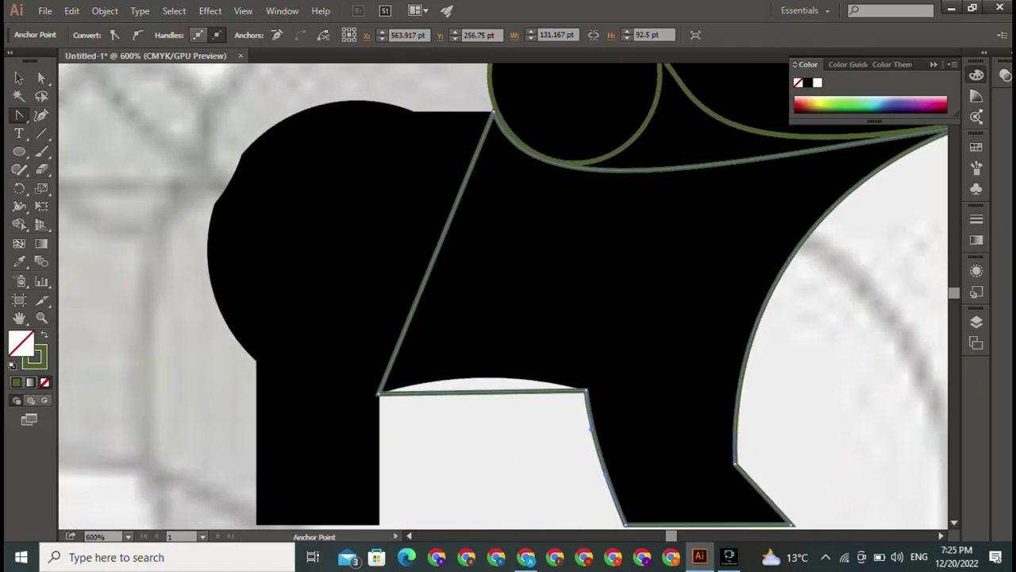
drag(482, 392, 484, 378)
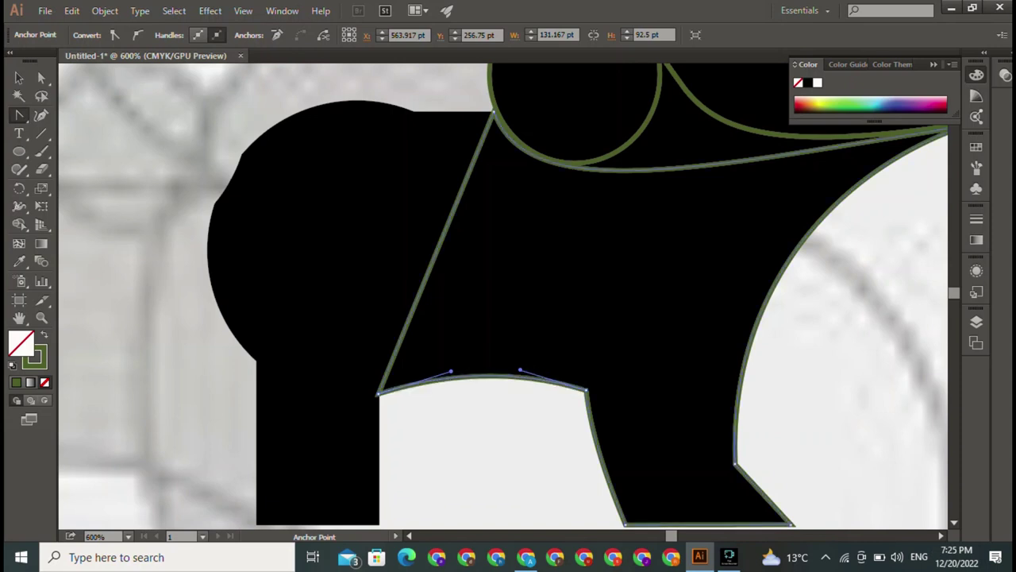
key(v)
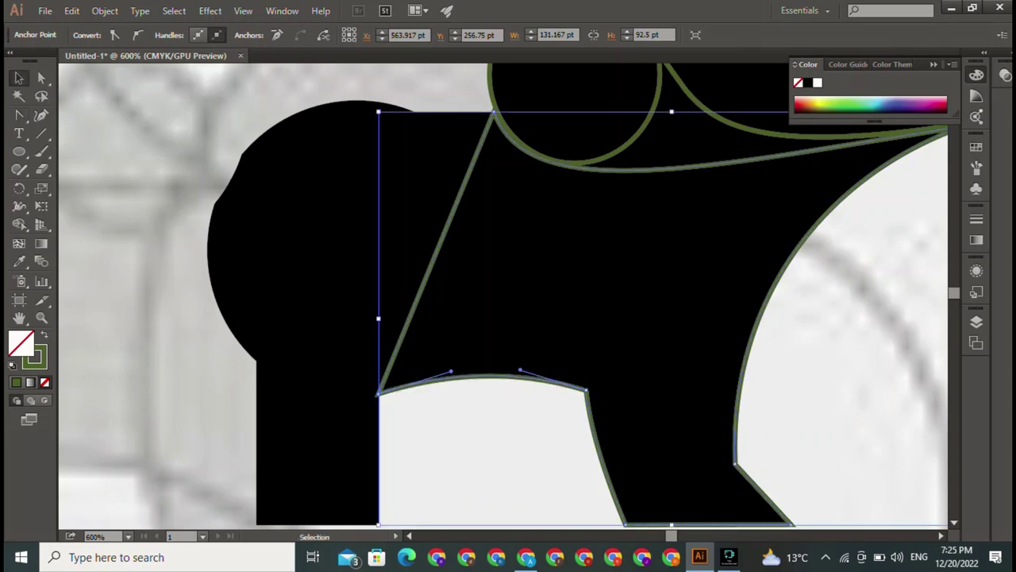
key(ctrl+shift+a)
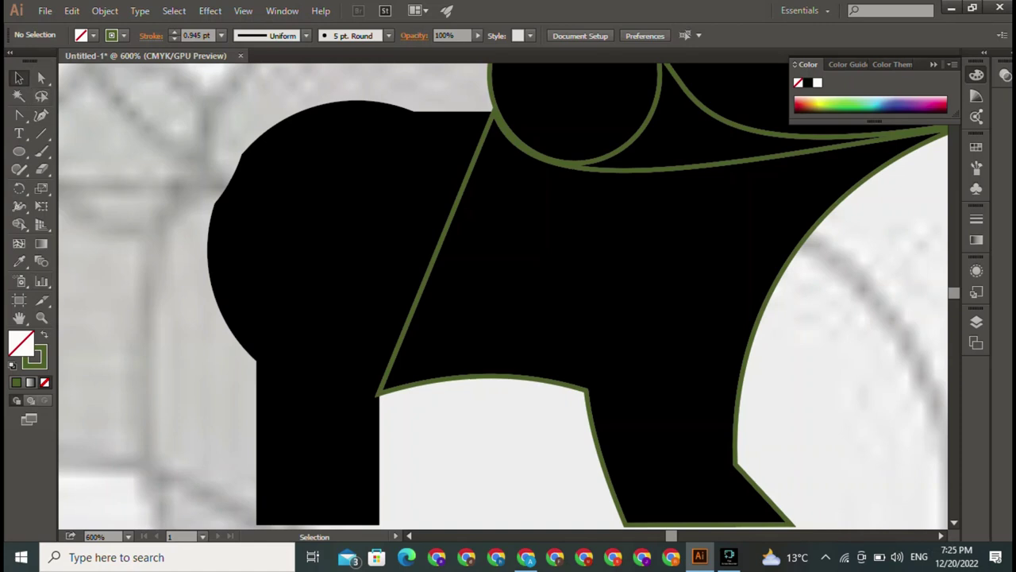
Step: Draw a closed pen path around the rump's top, back and the hind leg's corners
key(p)
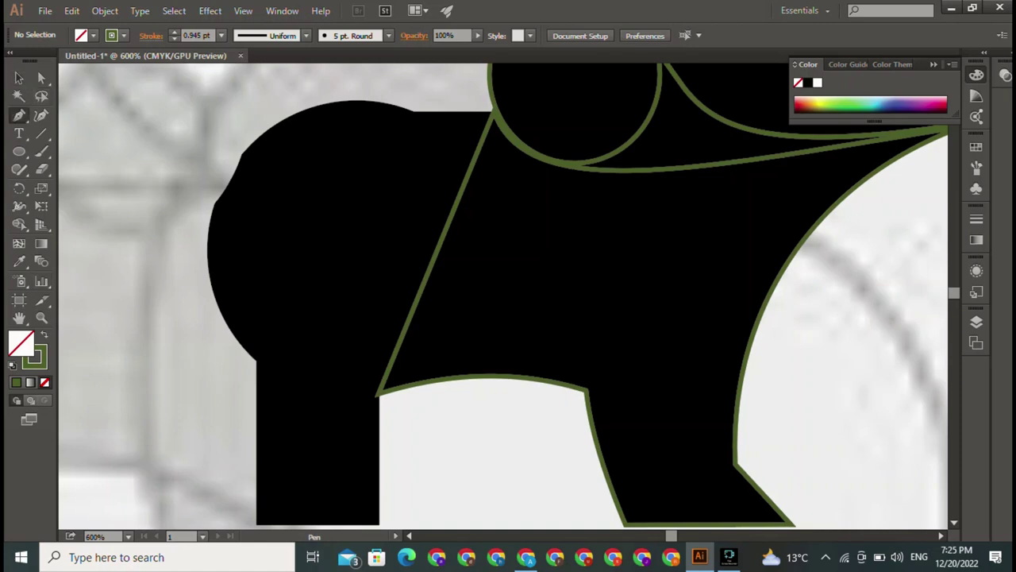
click(491, 112)
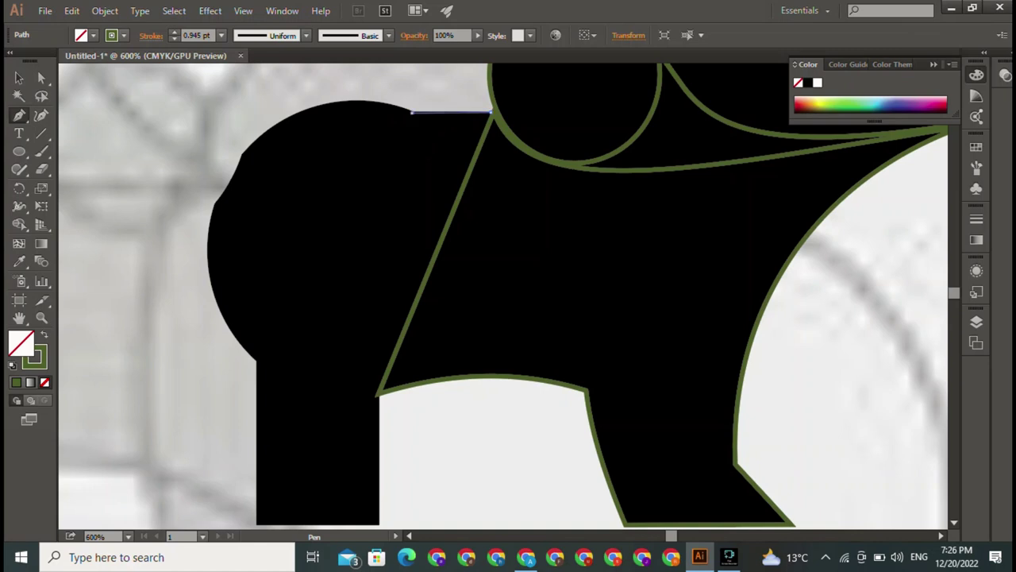
click(242, 154)
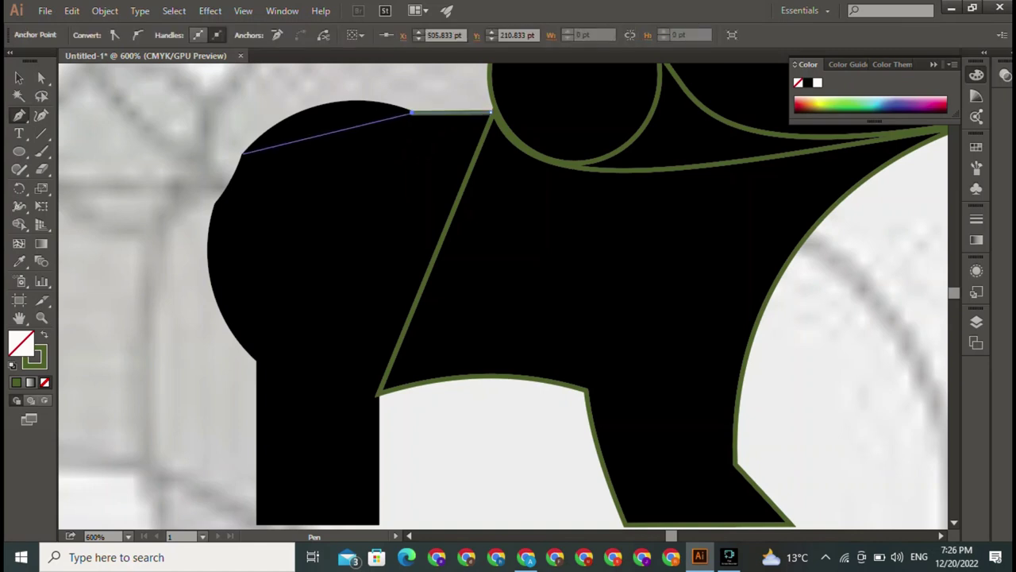
drag(214, 204, 217, 218)
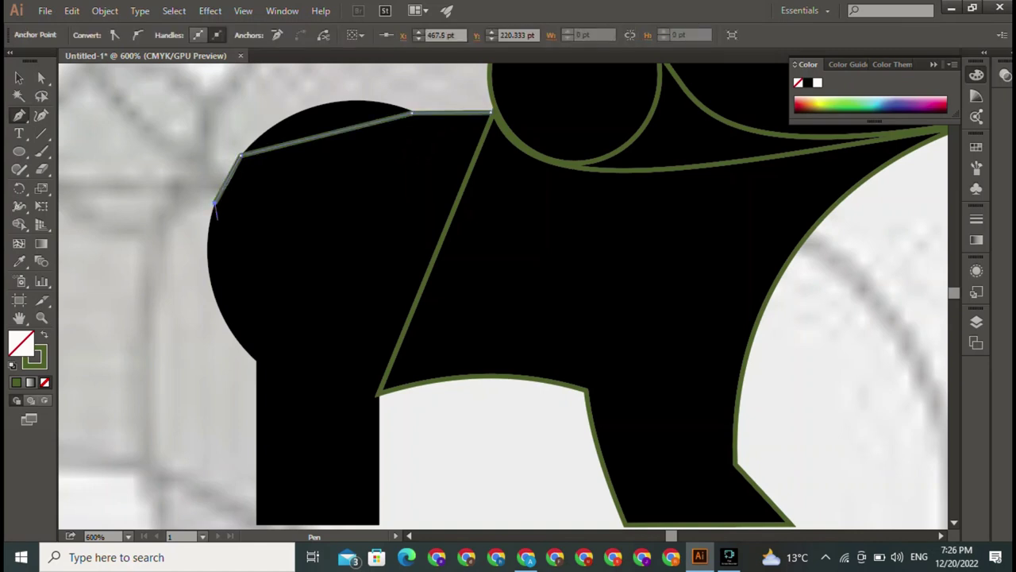
mouse_move(256, 361)
mouse_down()
mouse_move(266, 469)
mouse_move(308, 315)
mouse_up()
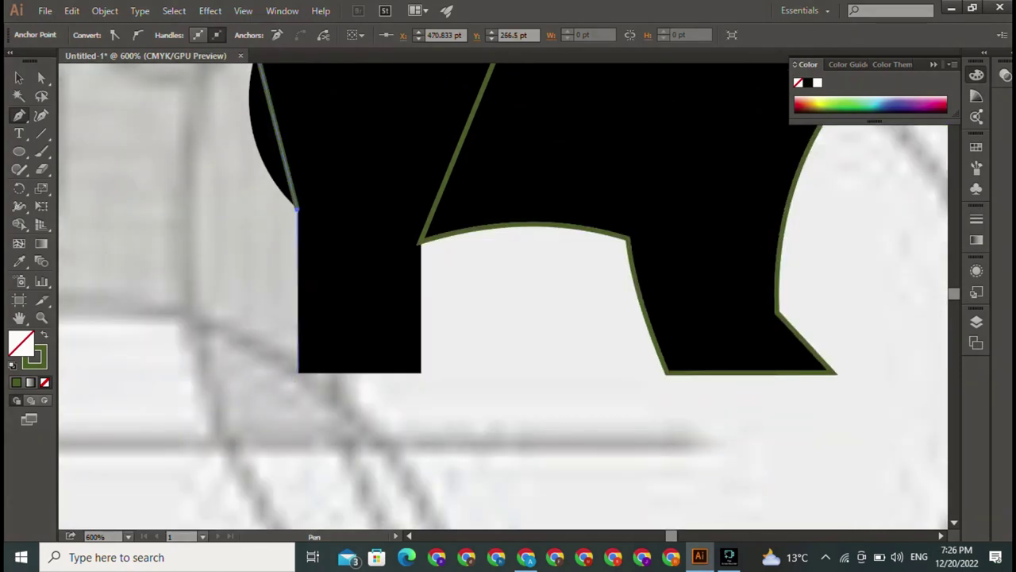
click(298, 372)
click(420, 371)
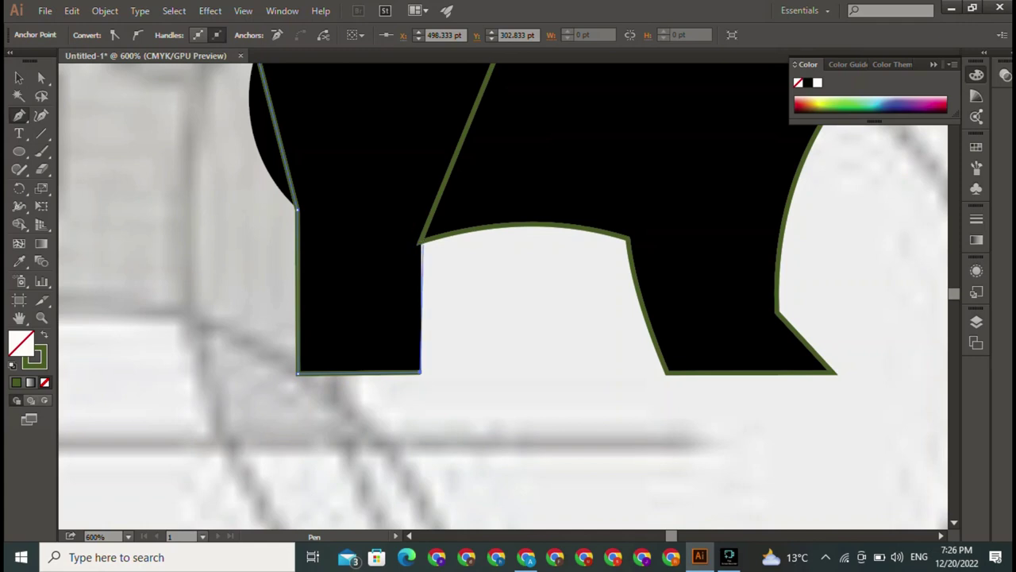
click(420, 242)
drag(419, 242, 378, 435)
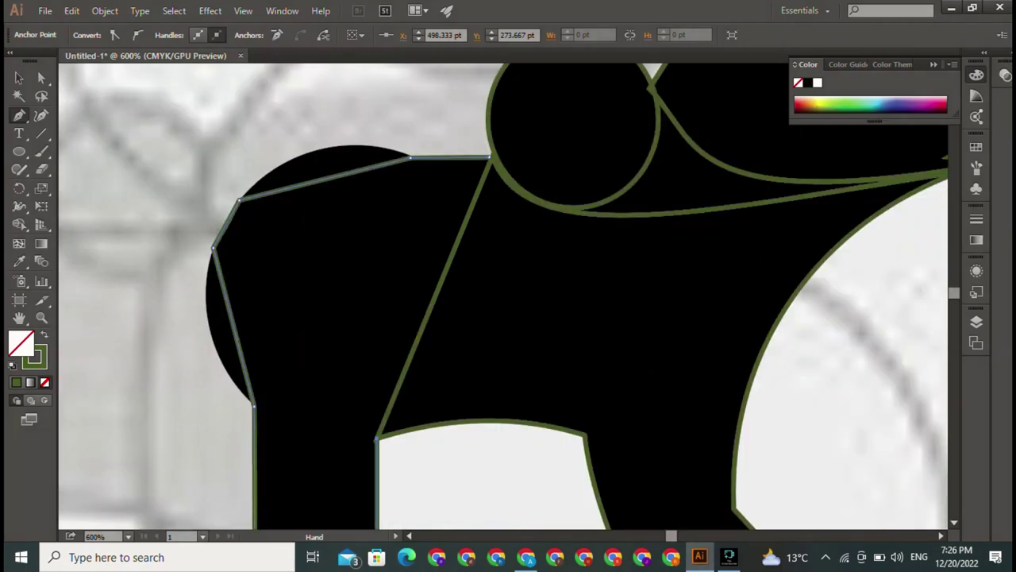
click(489, 156)
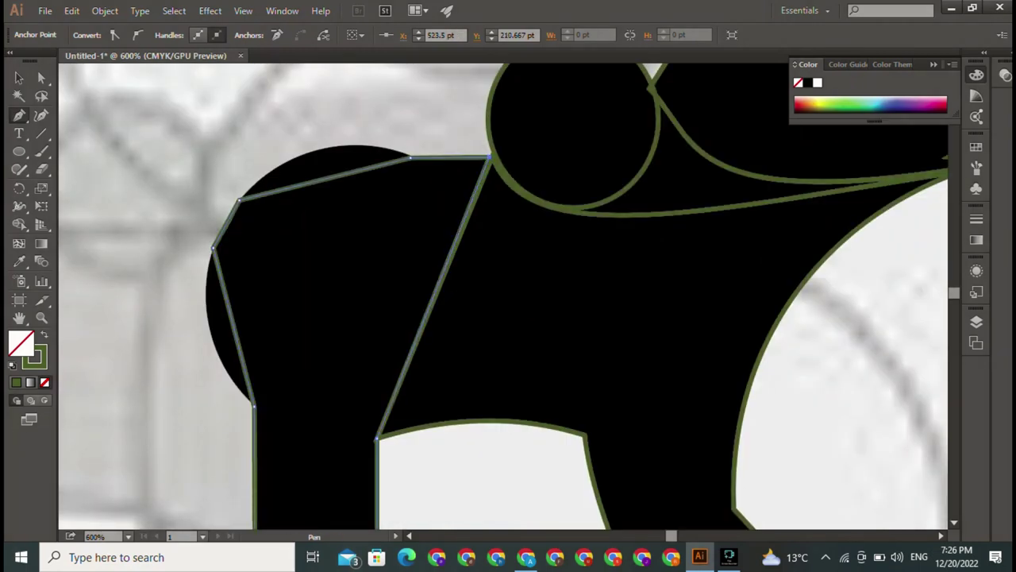
Step: Bend the rump path's top and back edges into curves following the round silhouette
drag(19, 116, 88, 167)
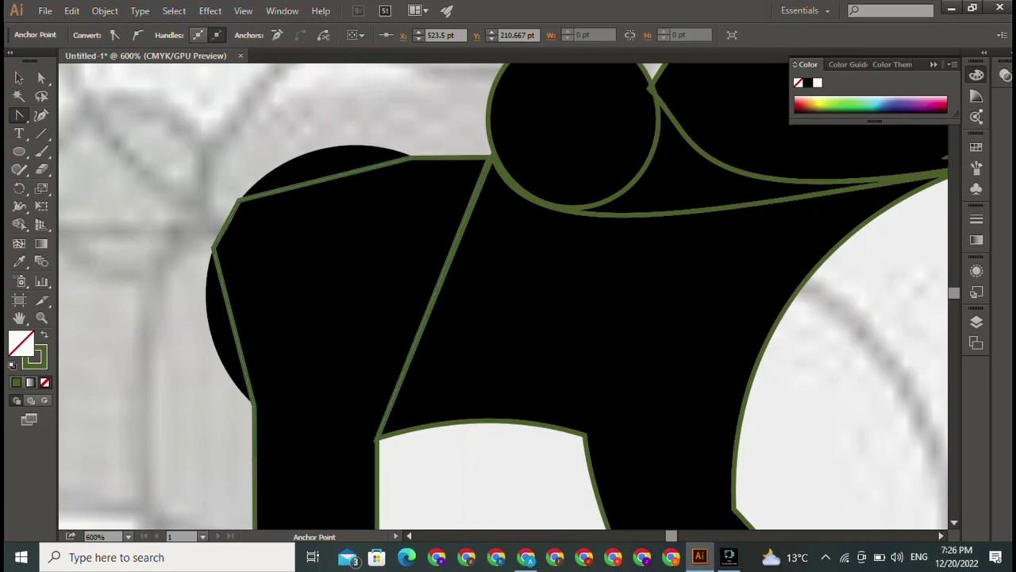
mouse_move(341, 175)
mouse_down()
mouse_move(349, 146)
mouse_move(339, 146)
mouse_up()
drag(231, 322, 208, 322)
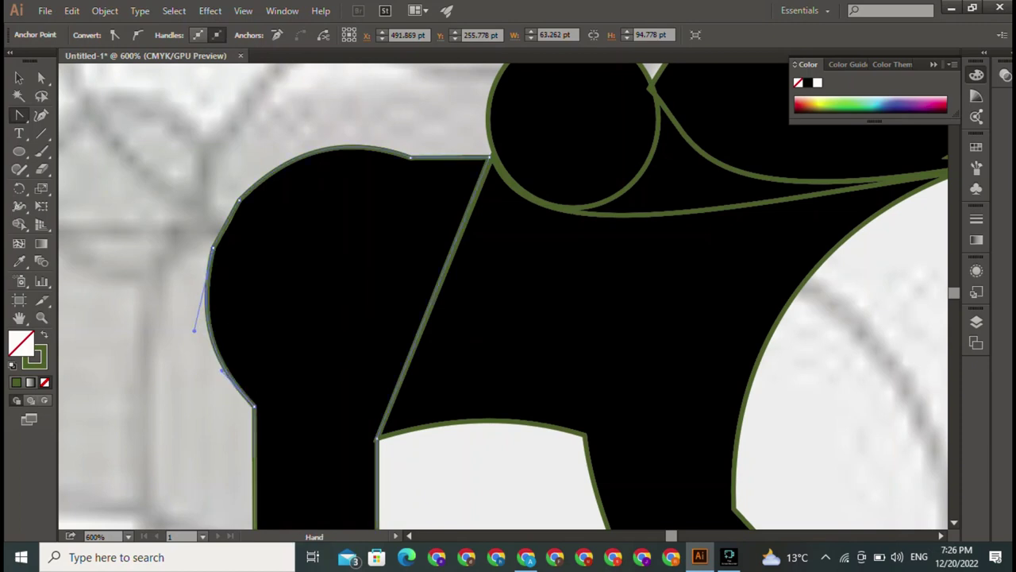
Step: Zoom out to 400% to view the whole outlined body and deselect the rump path
scroll(502, 297, down, 5)
scroll(502, 297, up, 3)
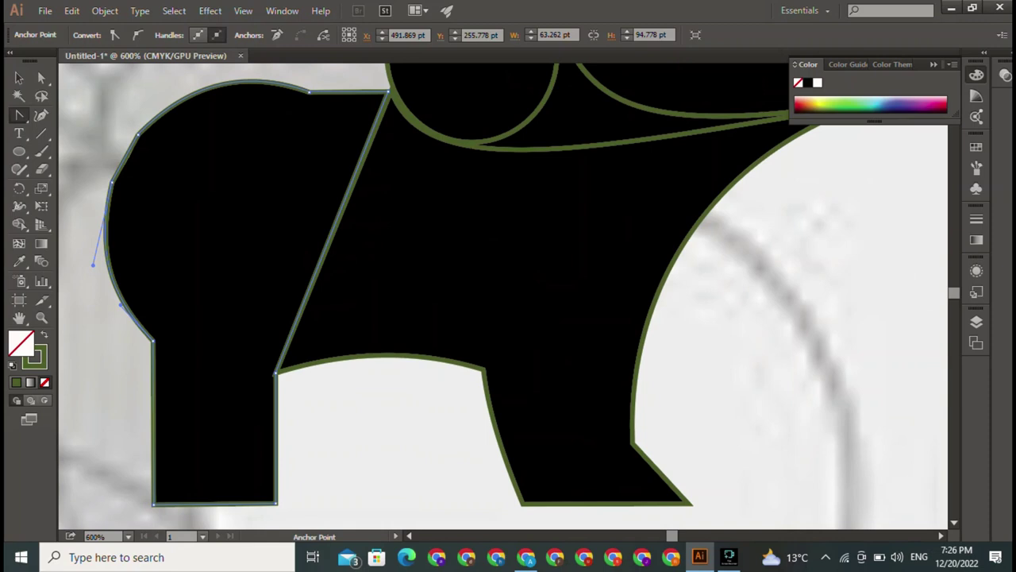
key(ctrl+minus)
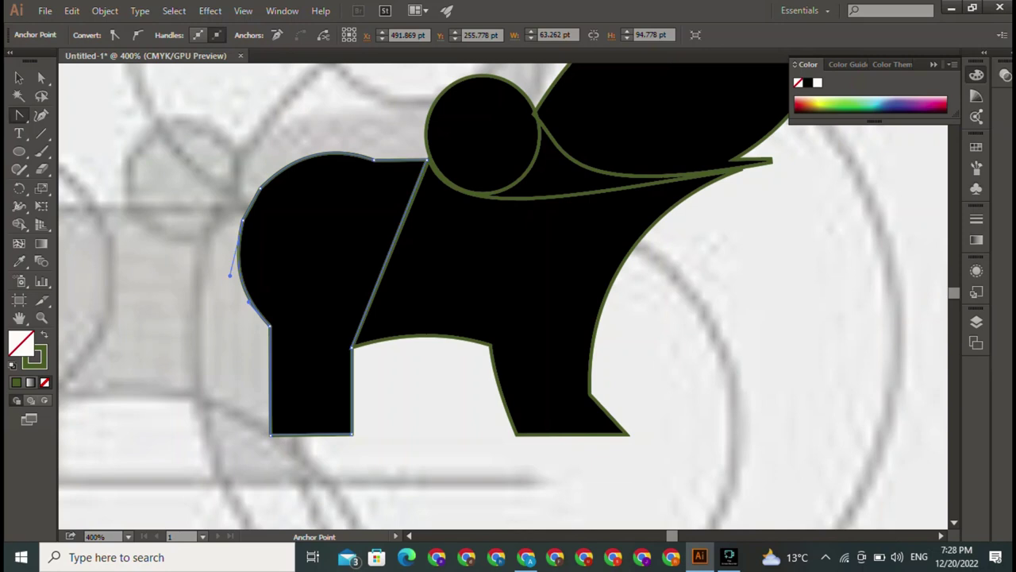
click(18, 77)
key(ctrl+shift+a)
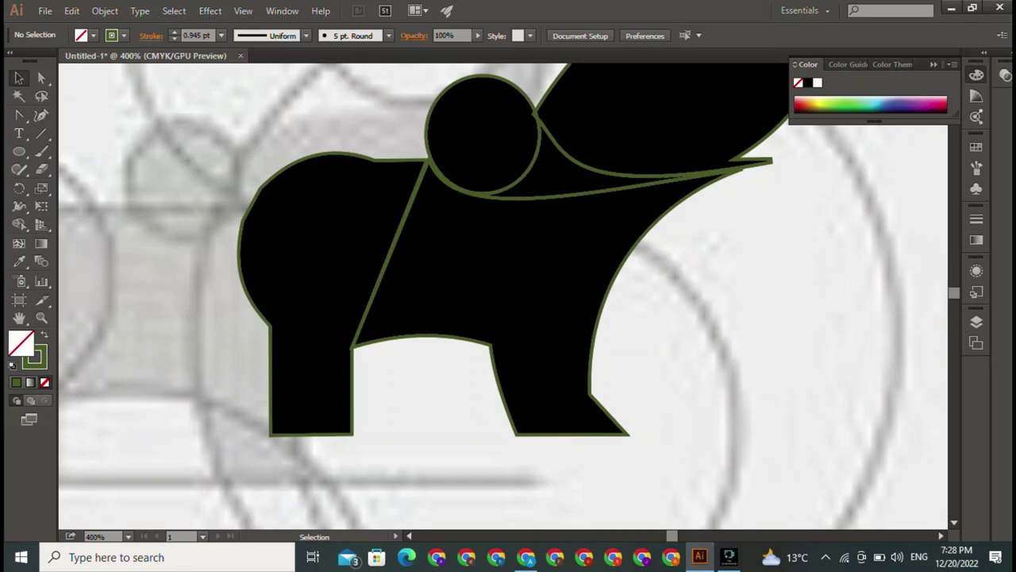
Step: Scroll up to show the raised trunk and choose the Pen tool for tracing it
click(729, 557)
scroll(508, 297, up, 5)
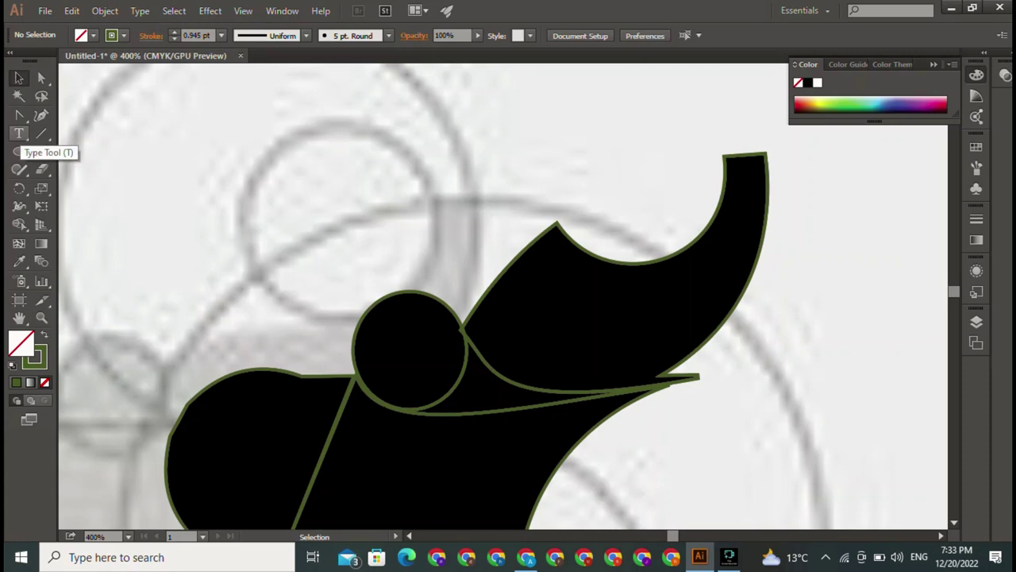
click(19, 115)
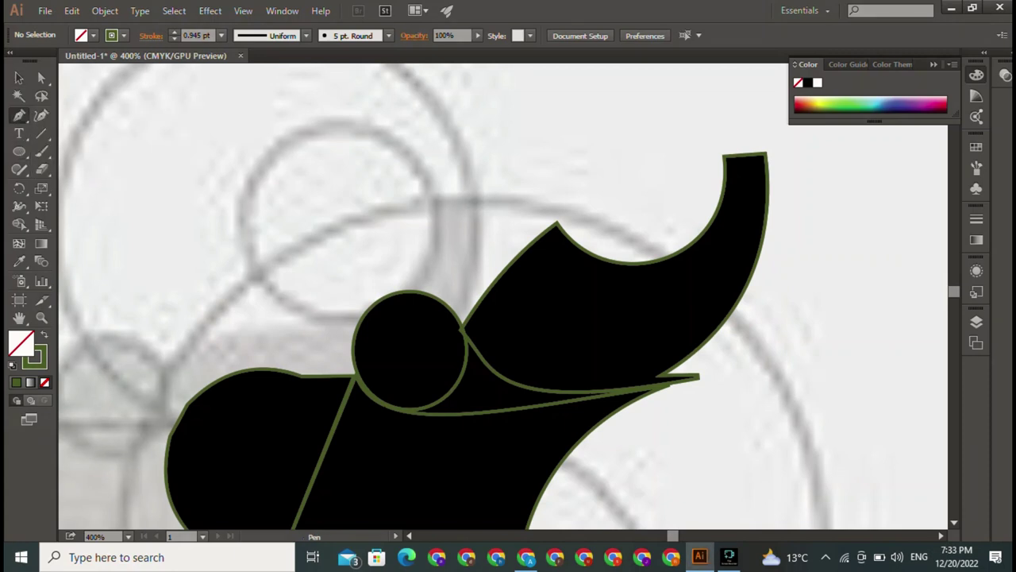
Step: Outline the raised trunk with a closed pen path from the tip corner to the upper-edge notch
click(723, 156)
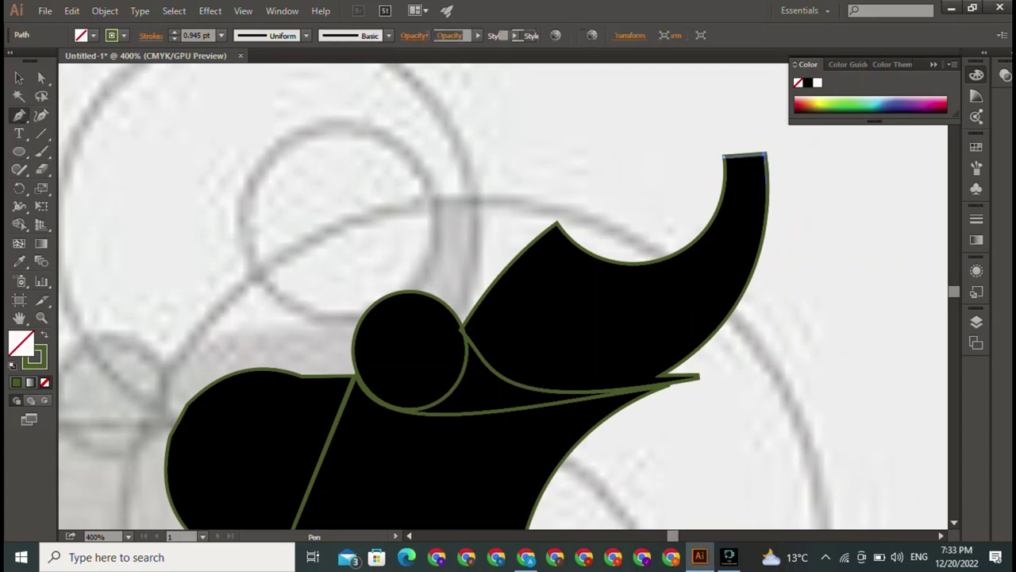
click(659, 375)
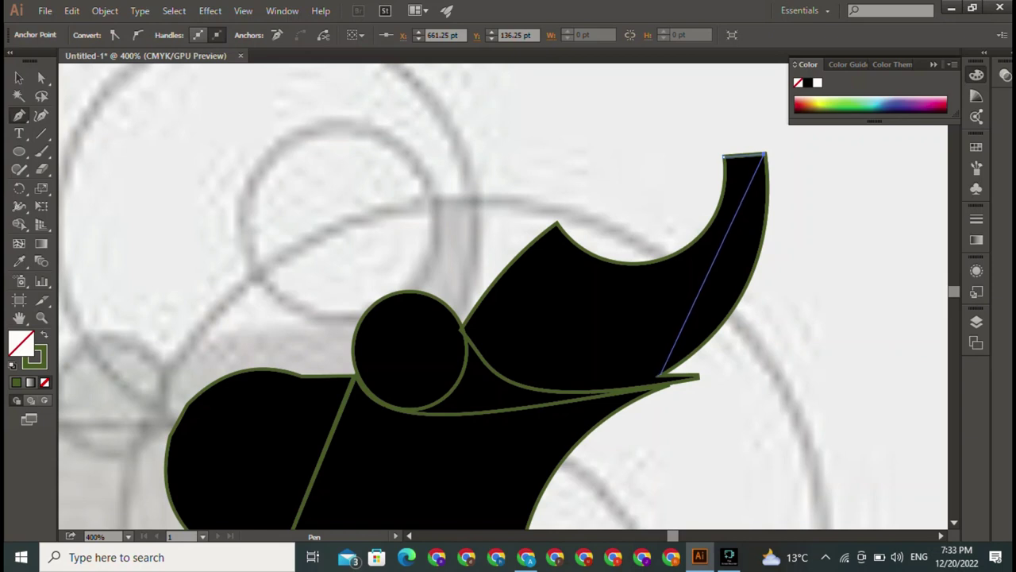
click(658, 375)
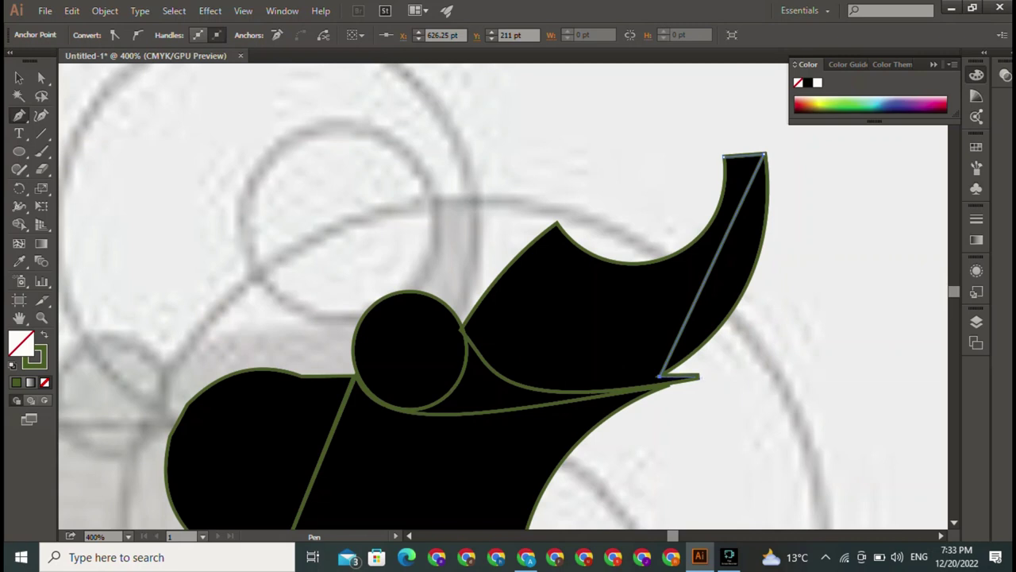
drag(699, 376, 526, 338)
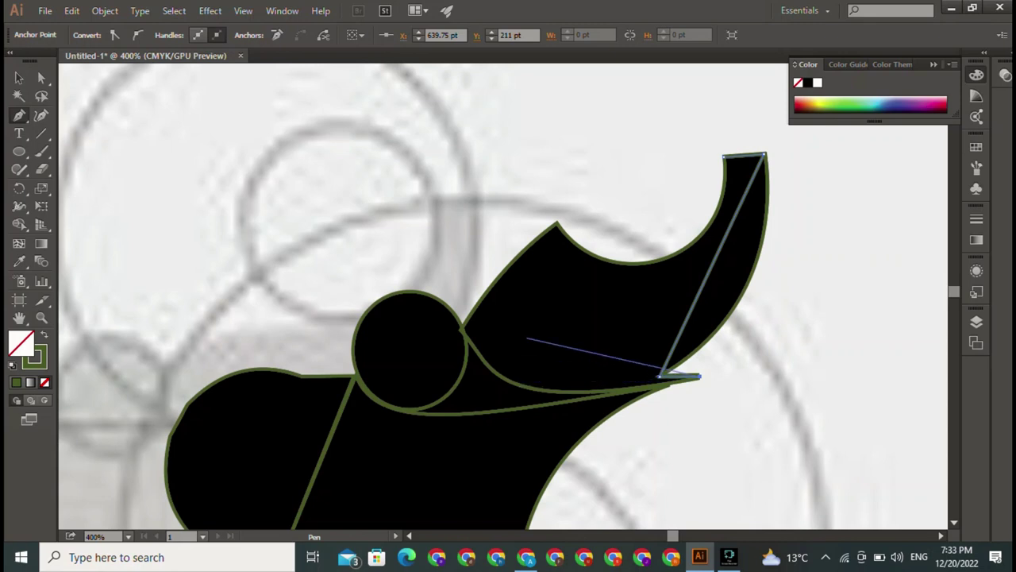
drag(660, 373, 524, 332)
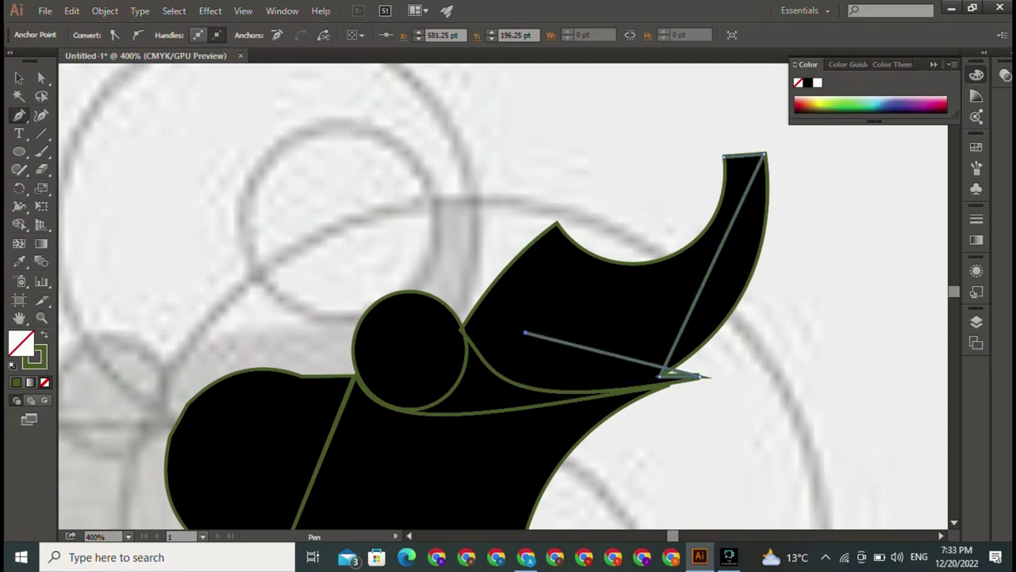
drag(557, 224, 722, 157)
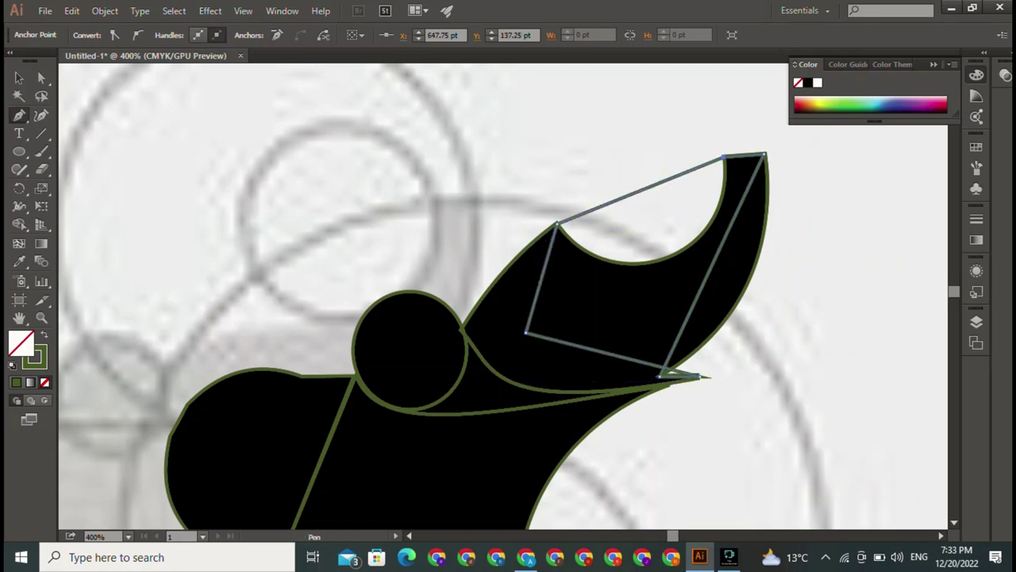
Step: Bend the trunk path's inner, upper and outer edges into curves and smooth the head corner
key(shift+c)
drag(640, 191, 635, 258)
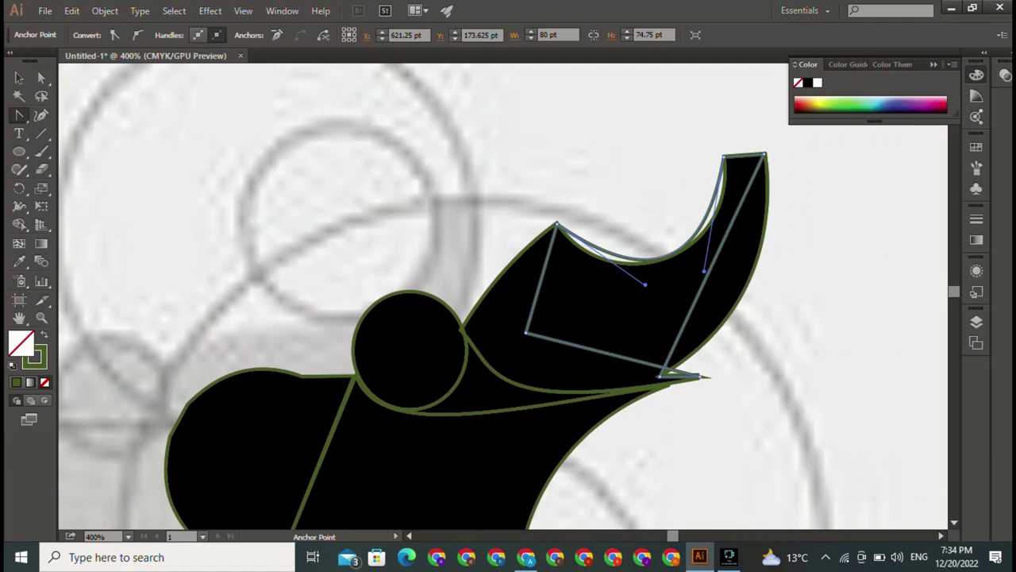
drag(644, 284, 613, 300)
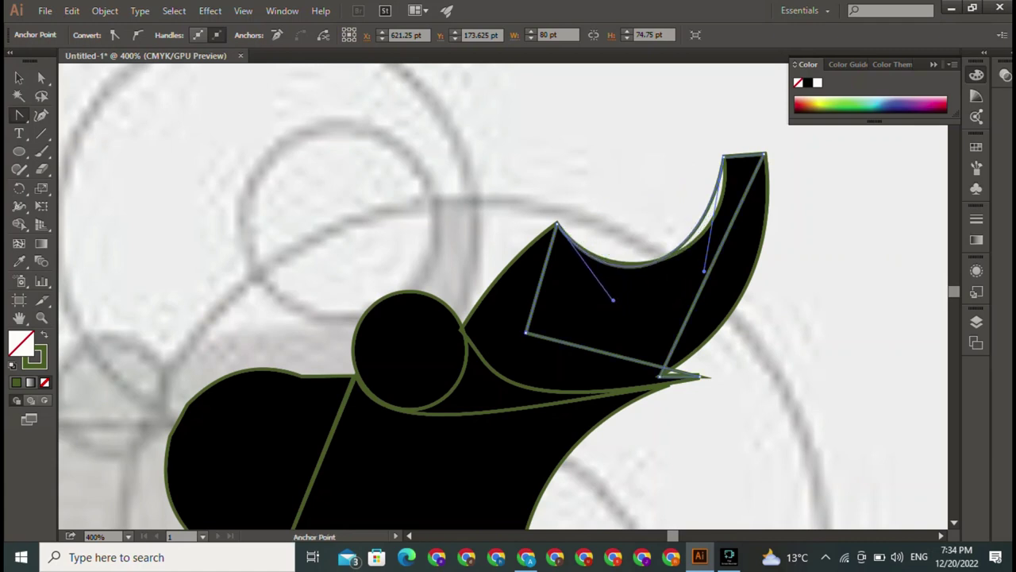
drag(704, 270, 733, 253)
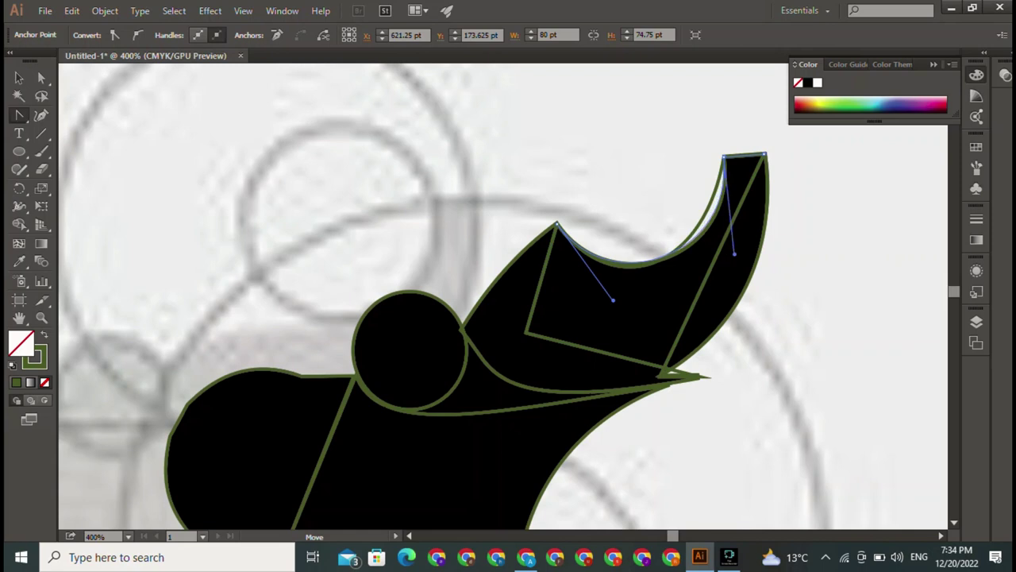
drag(737, 294, 755, 283)
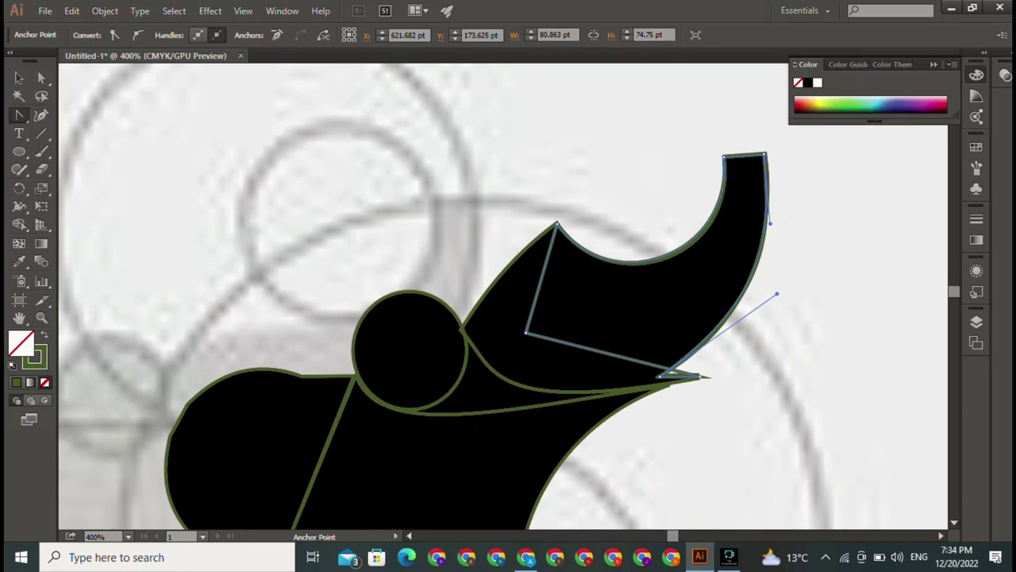
drag(526, 334, 559, 353)
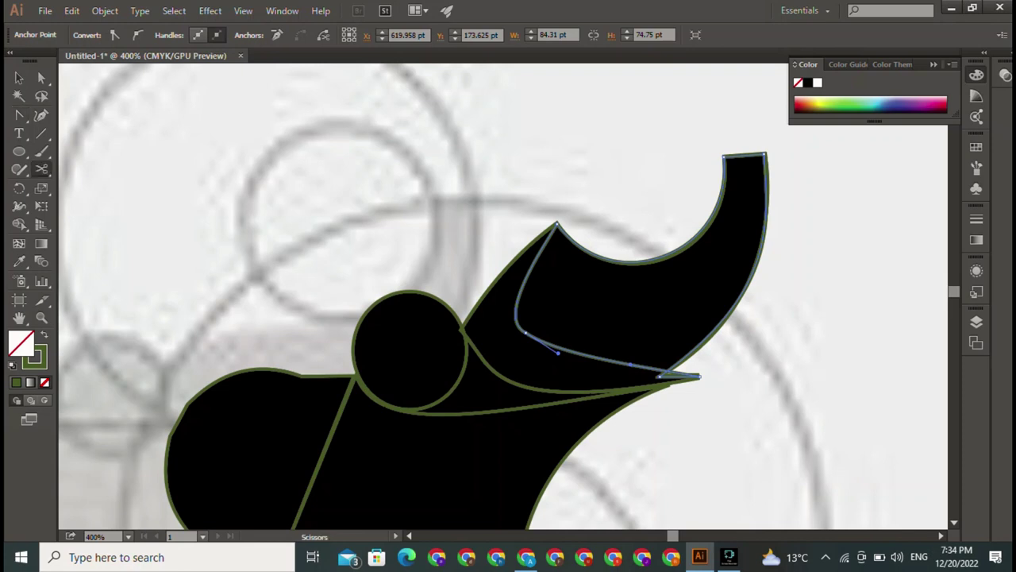
Step: Switch to the Selection tool so the closed 0.945 pt trunk outline shows its bounding box
key(v)
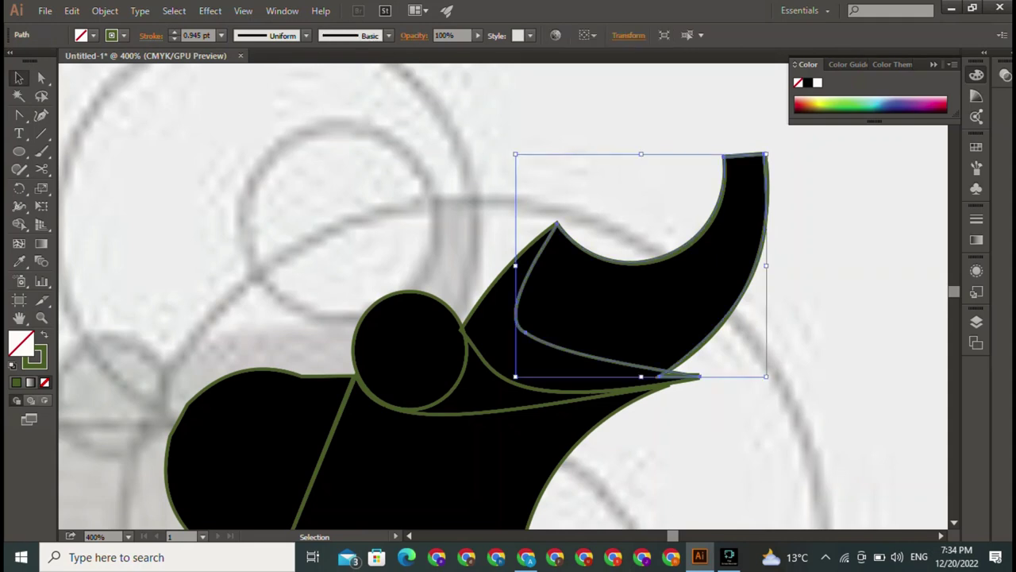